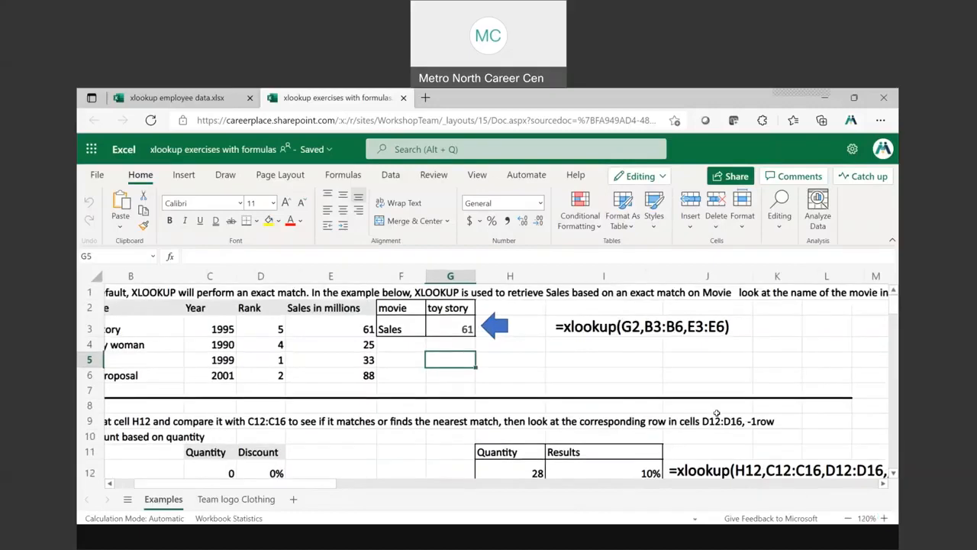
Examine the movie table's headings and data columns, the lookup block F2:G3, and the formula in G3 at 150% zoom
click(884, 517)
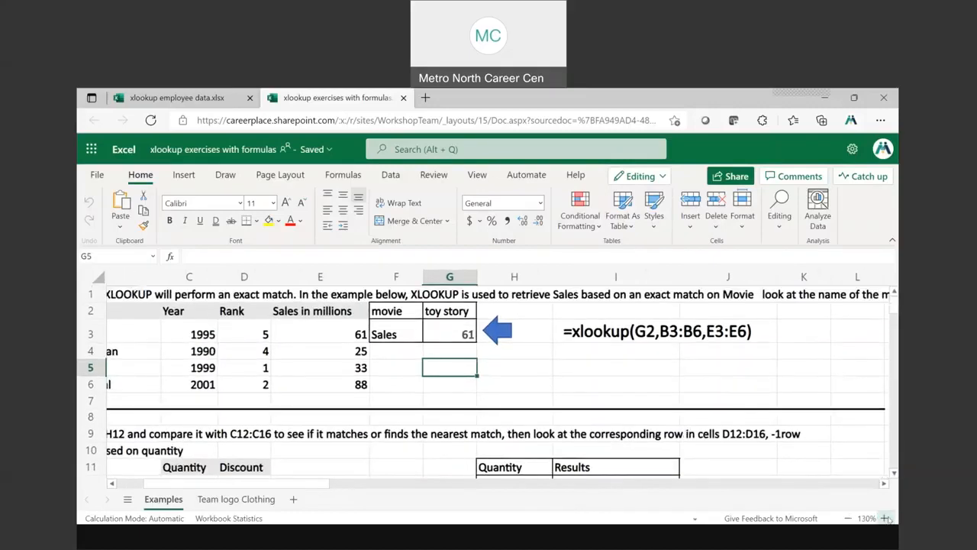
click(884, 517)
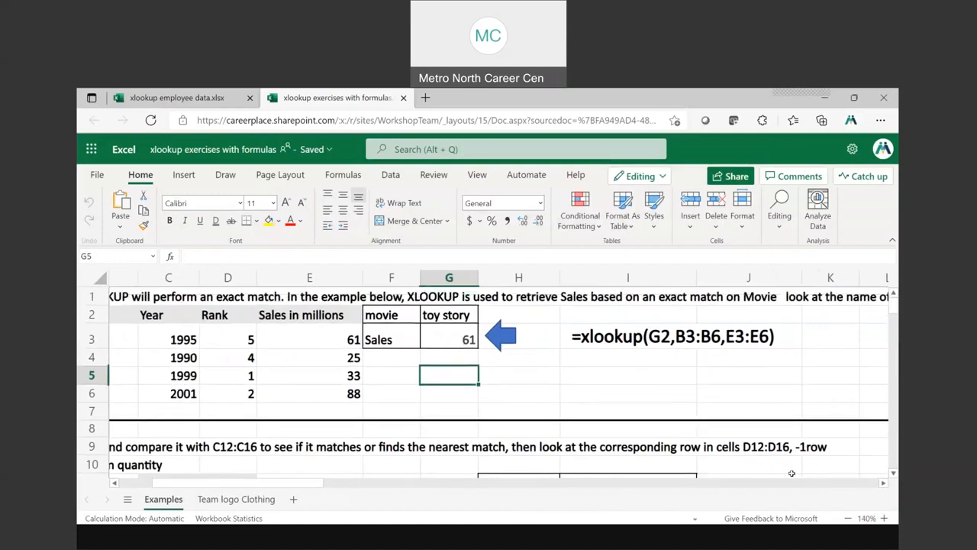
click(884, 518)
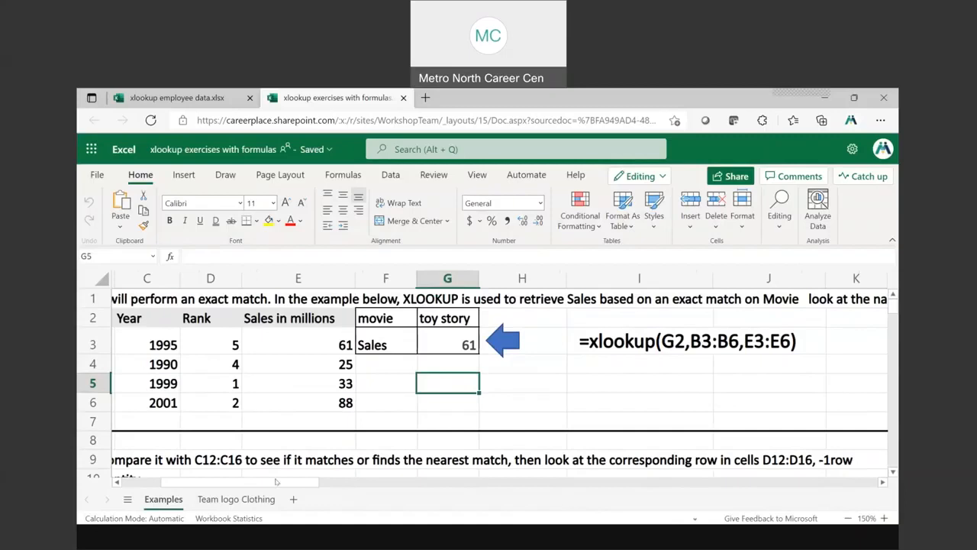
drag(262, 484, 157, 485)
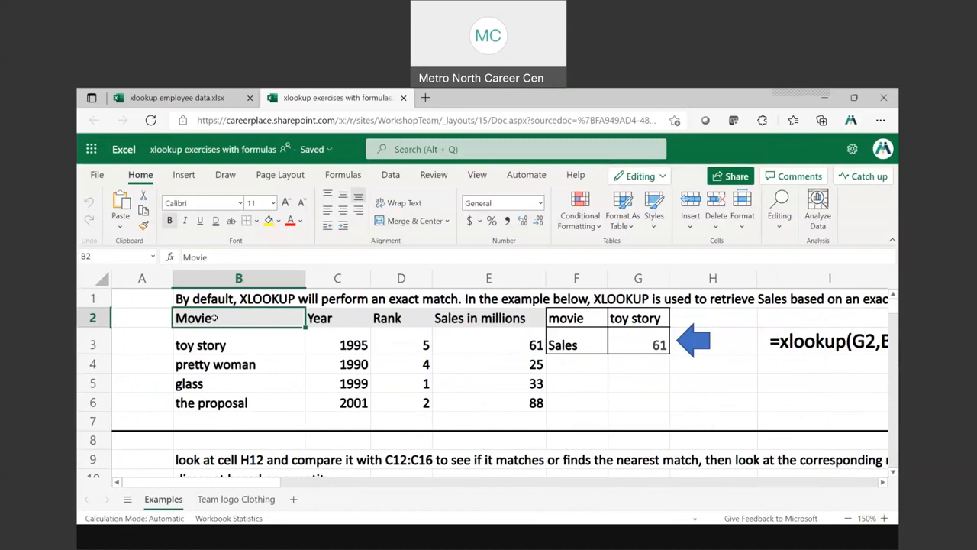
click(312, 318)
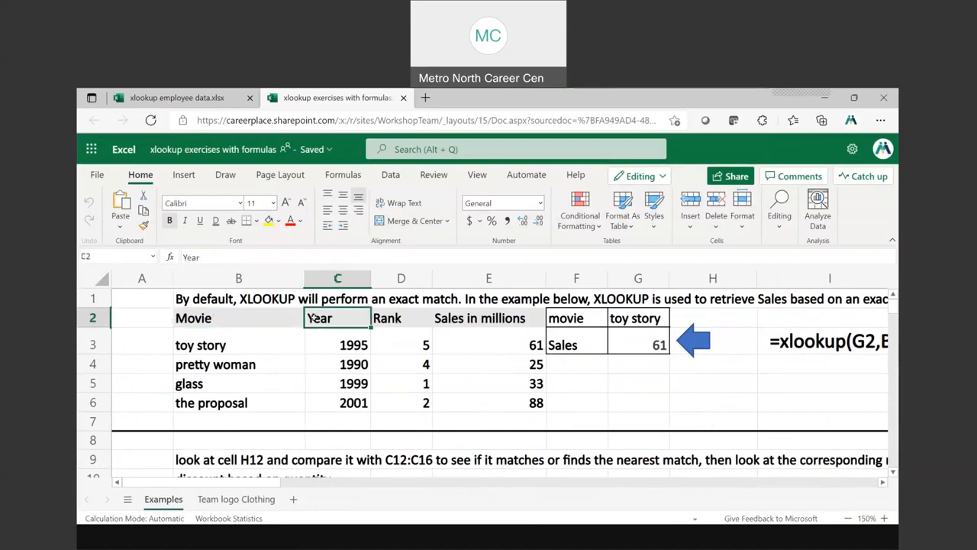
click(387, 318)
click(480, 318)
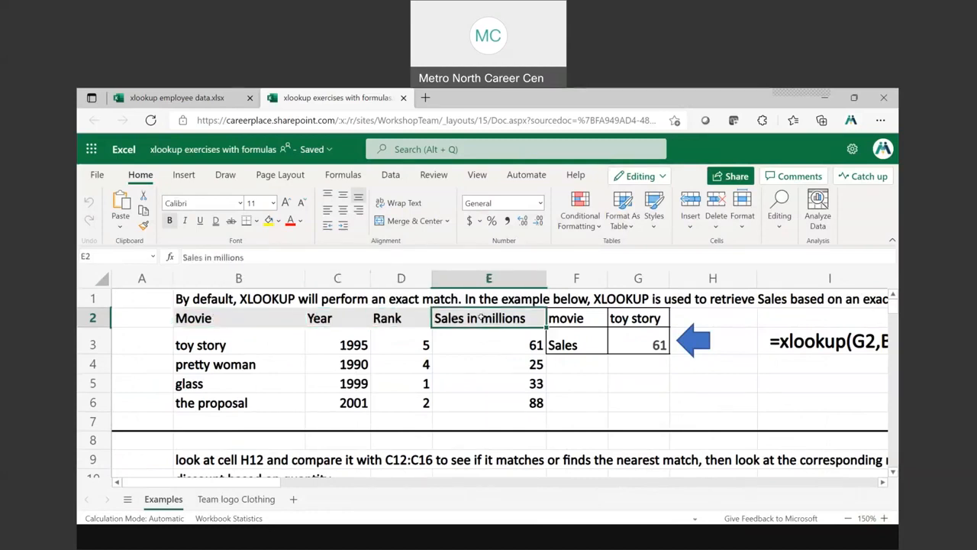
drag(207, 341, 206, 403)
drag(348, 345, 348, 402)
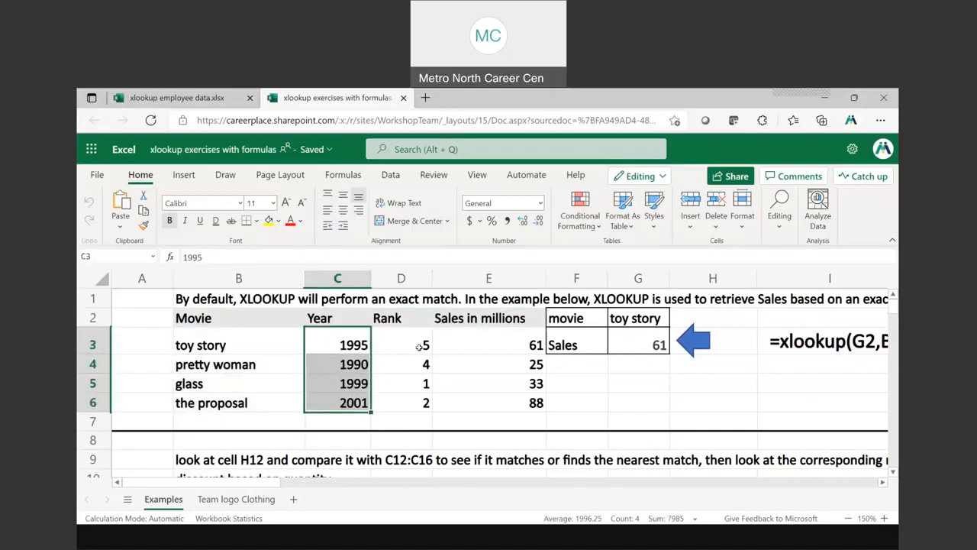
drag(415, 343, 422, 402)
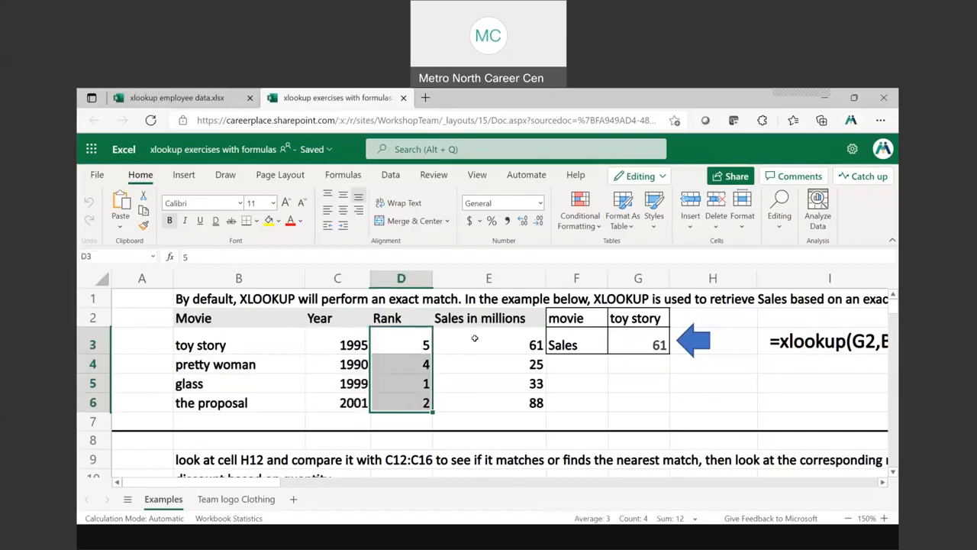
drag(475, 338, 475, 397)
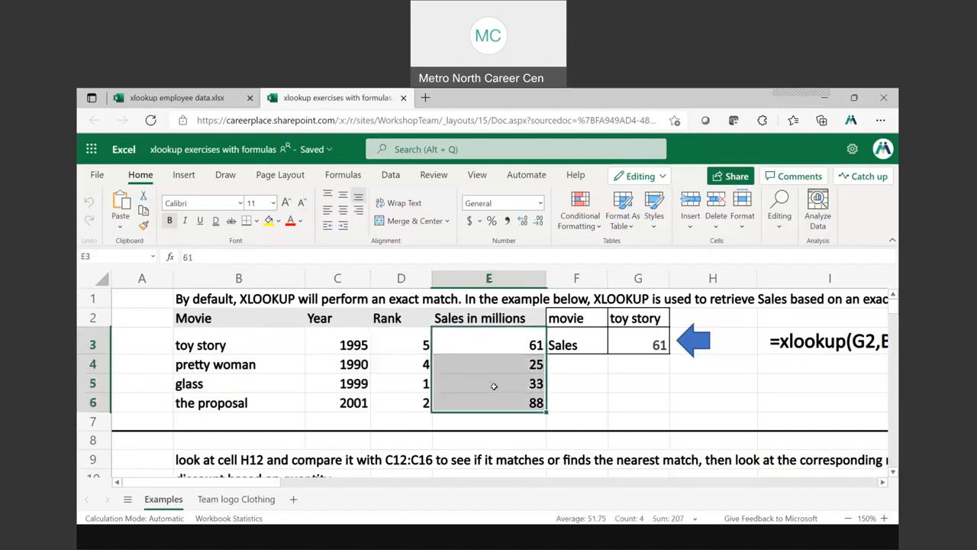
drag(572, 311, 621, 344)
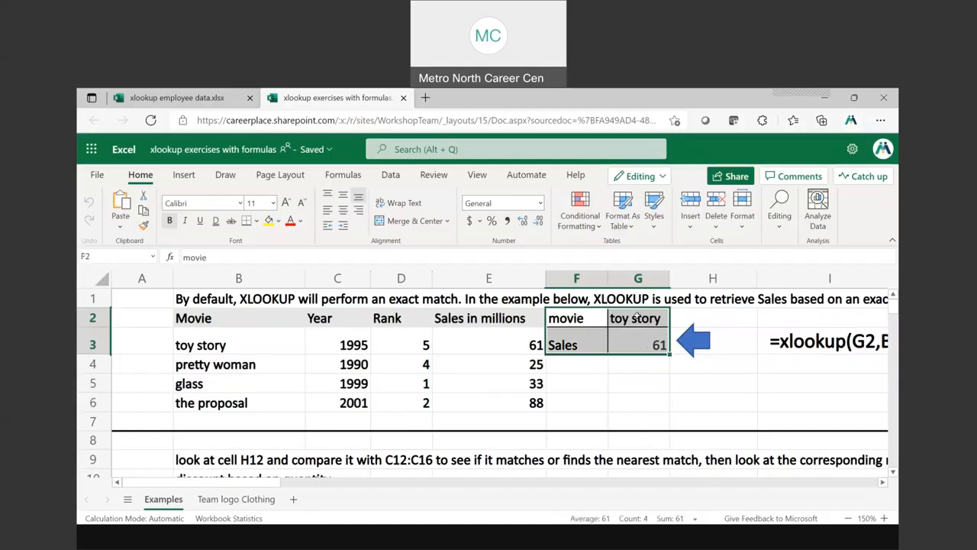
click(654, 339)
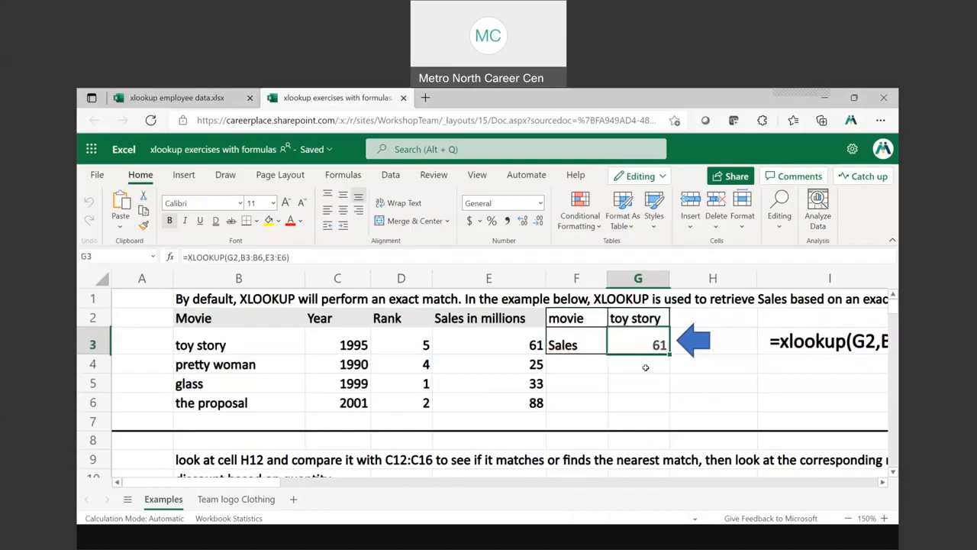
Move the sample formula text from cell I3 to cell G6, below the lookup block
click(778, 345)
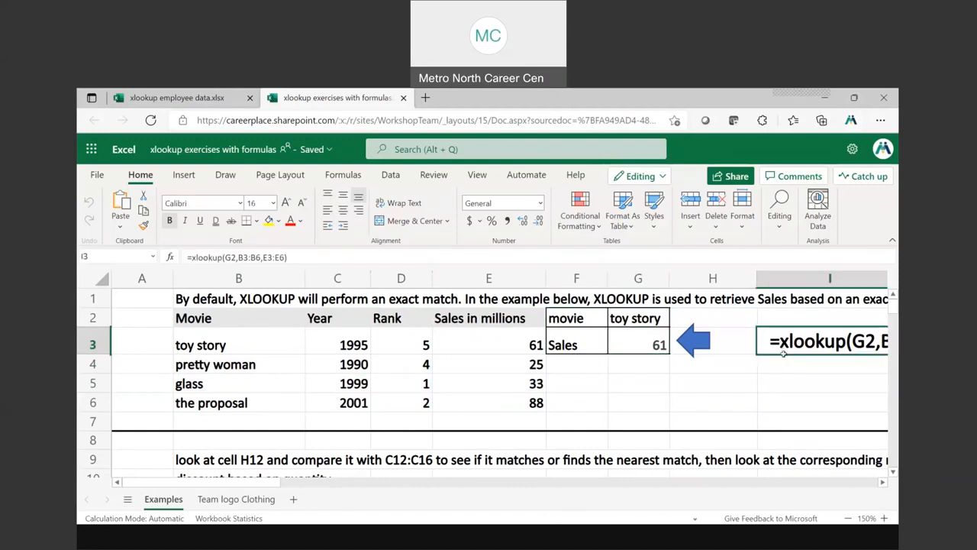
drag(783, 351, 618, 404)
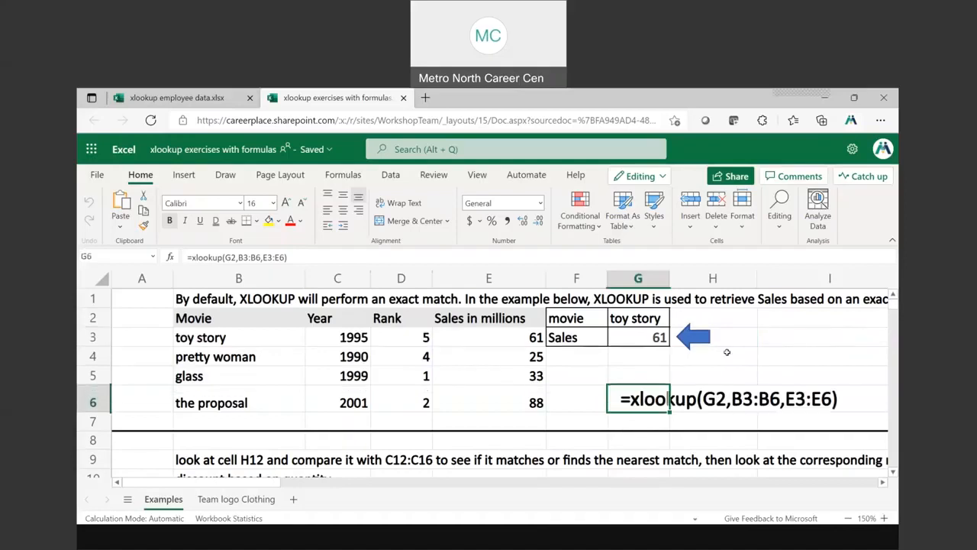
click(633, 353)
Clear the Sales result in G3 and begin a new XLOOKUP formula there with G2 as the lookup value
click(655, 337)
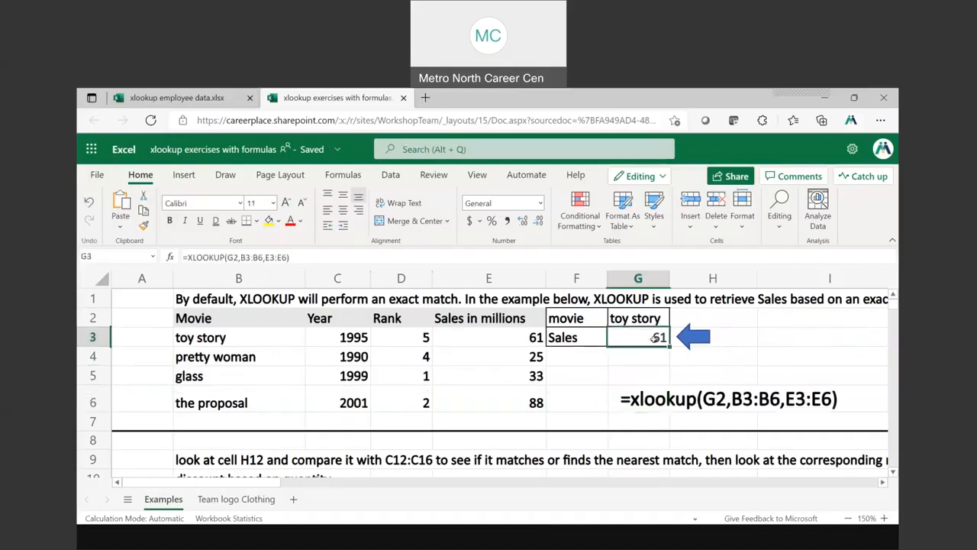
key(Delete)
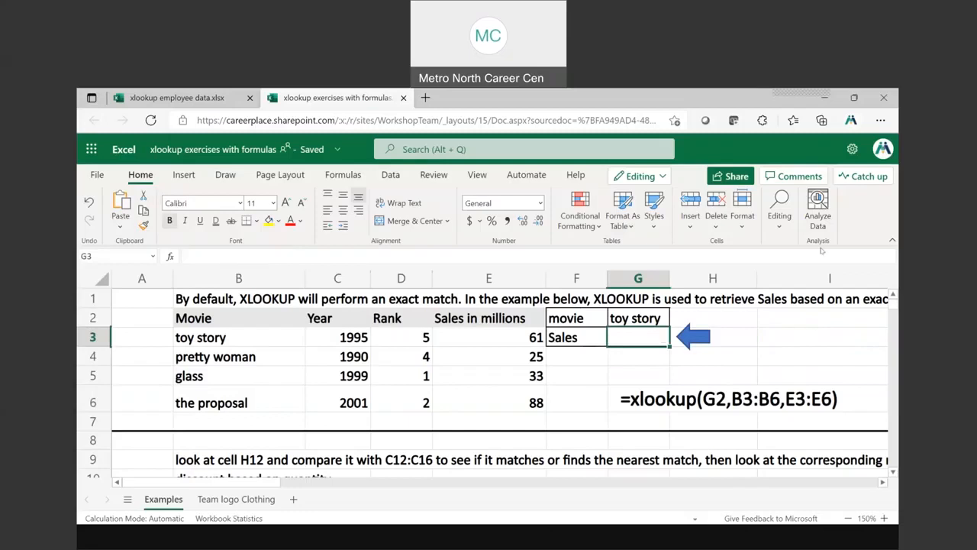
text(=xl)
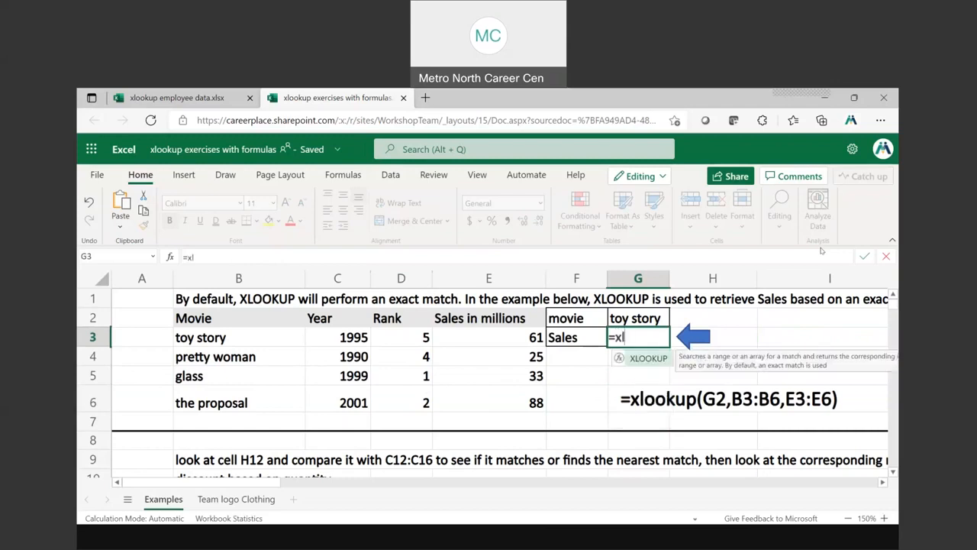
text(o)
double_click(644, 359)
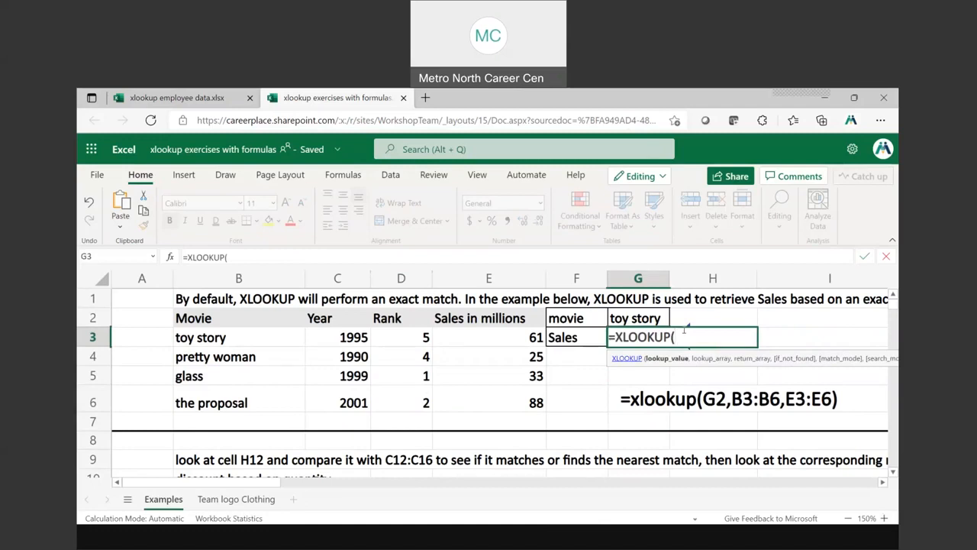
click(644, 319)
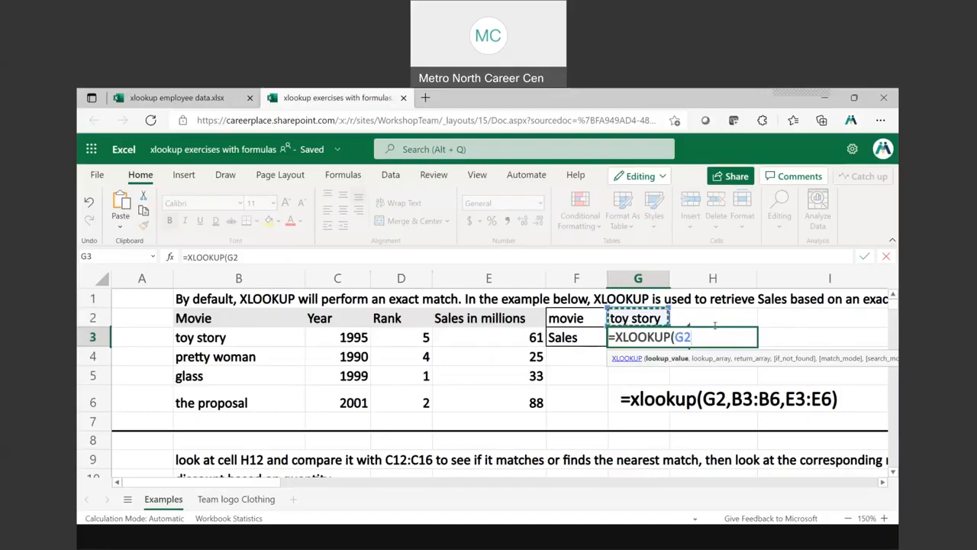
text(,)
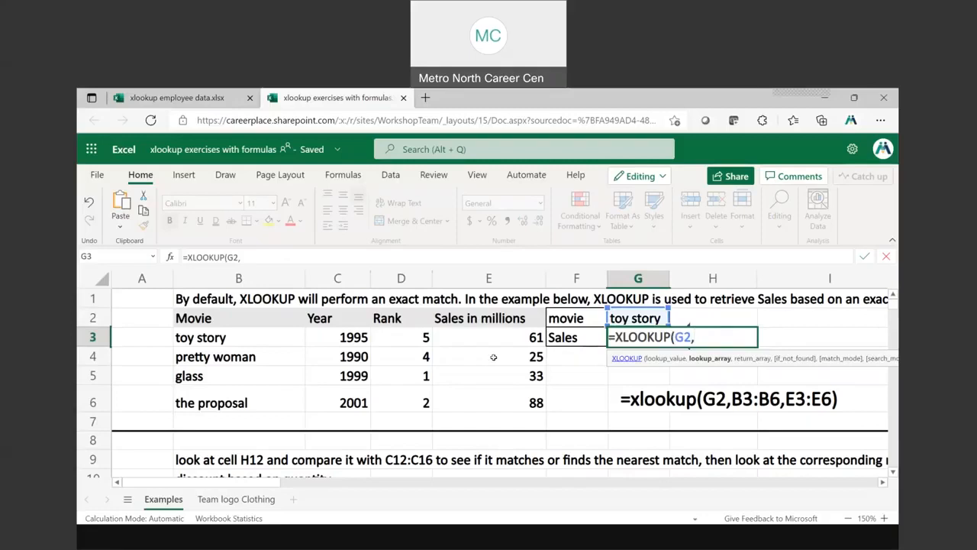
Complete the XLOOKUP formula in G3 with B3:B6 as the lookup array and E3:E6 as the return array
drag(208, 336, 208, 397)
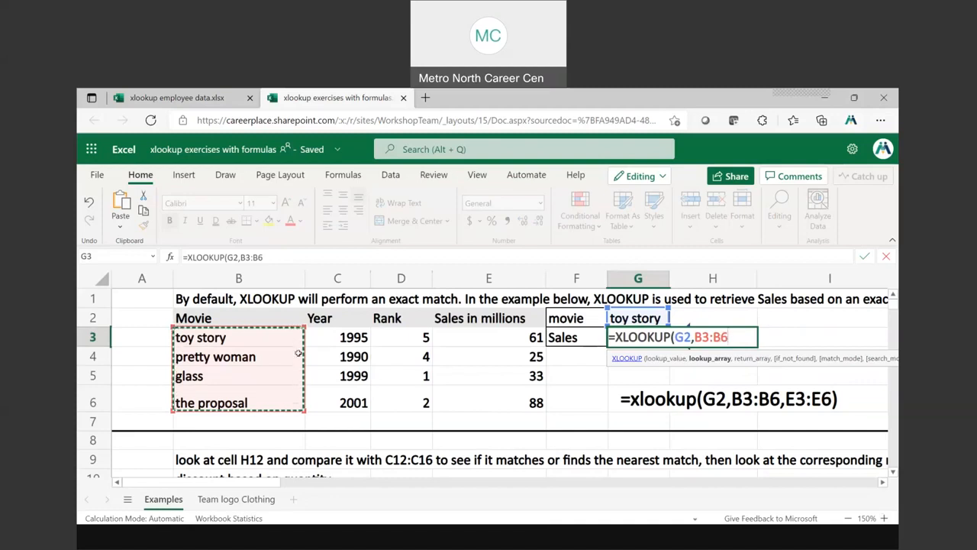
text(,)
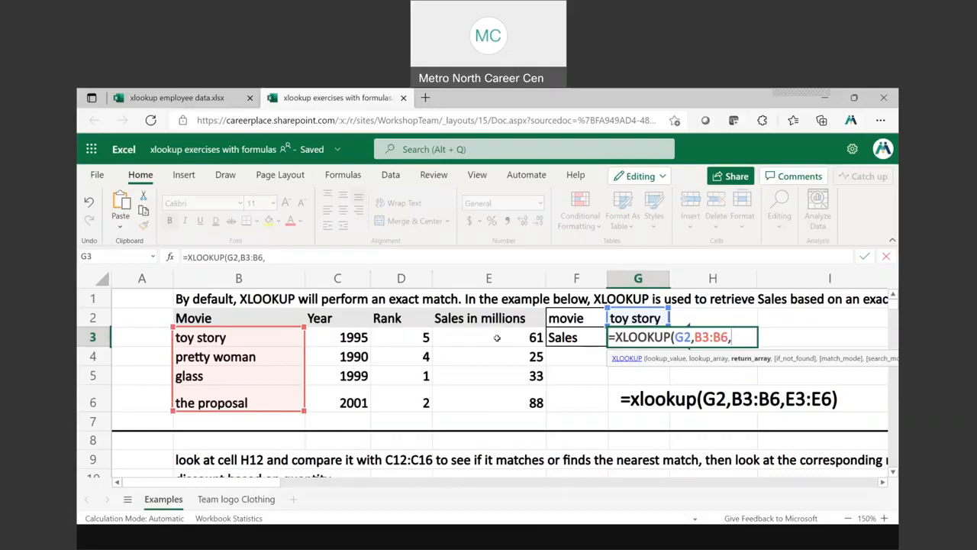
drag(497, 339, 497, 404)
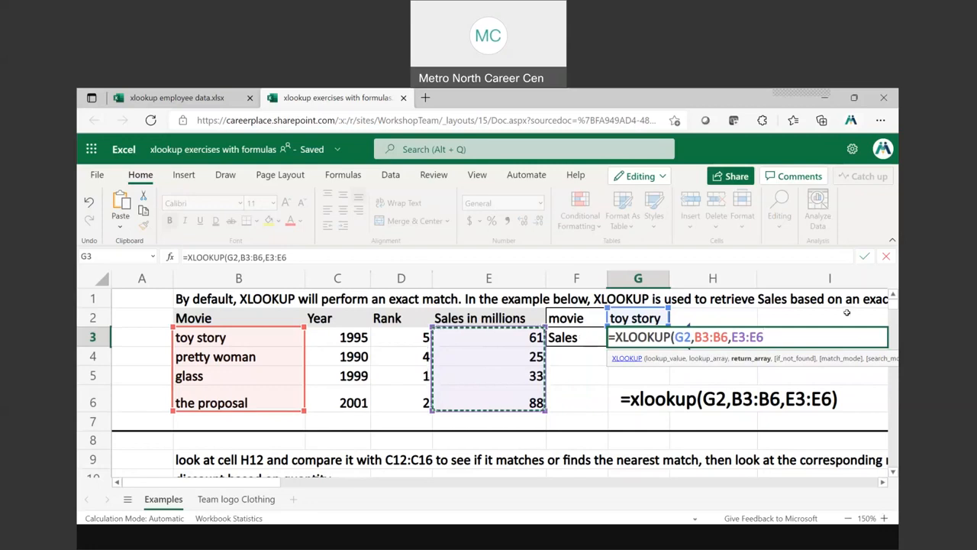
text())
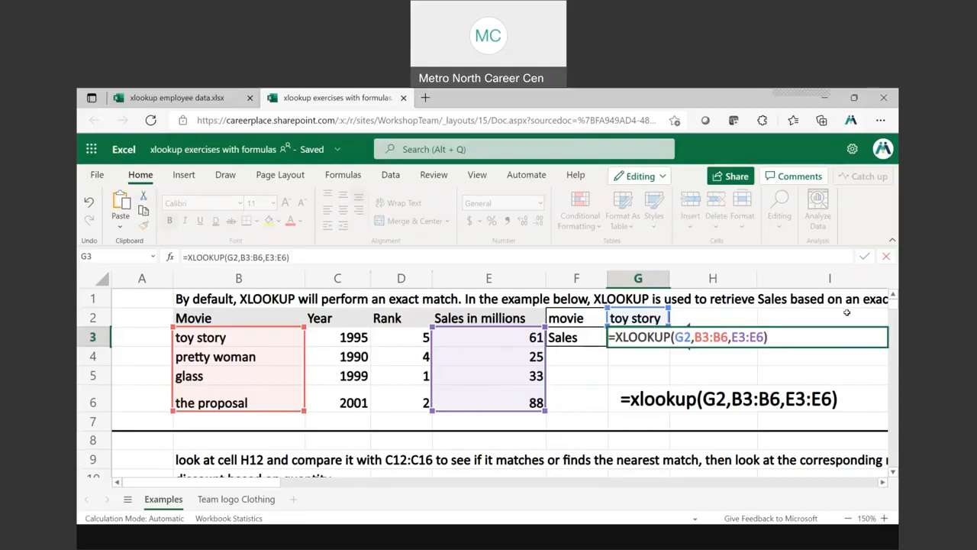
key(Return)
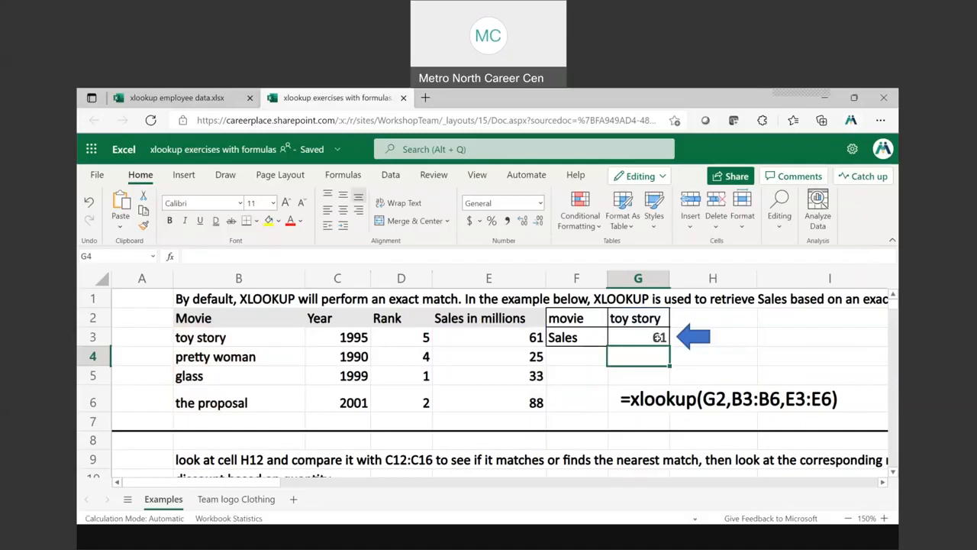
click(658, 338)
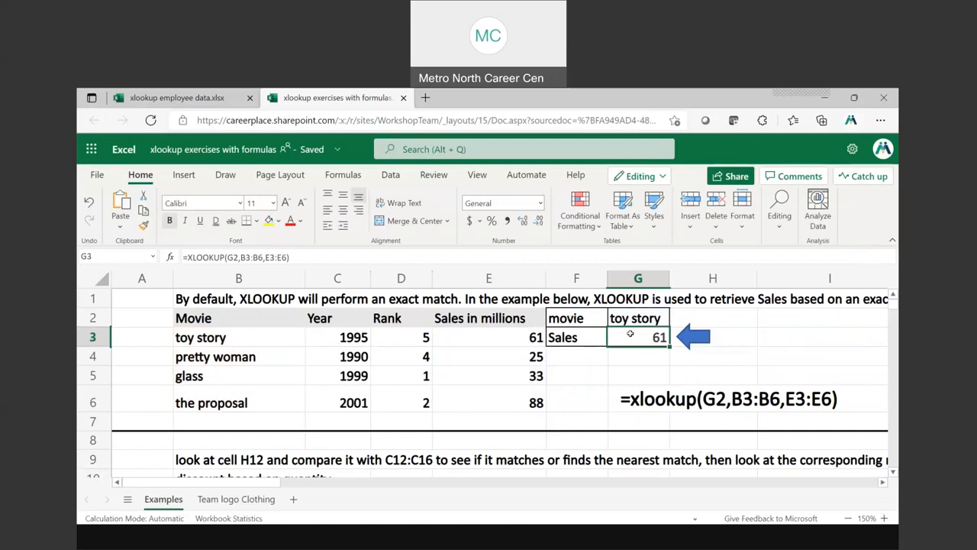
Copy the movie name "glass" from B5 into lookup cell G2 and check the Sales result in G3
click(639, 318)
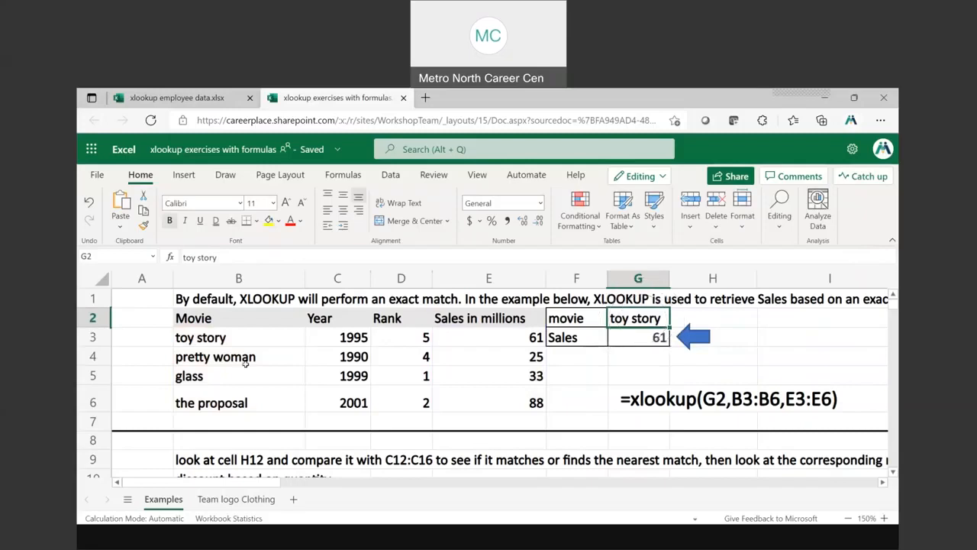
click(198, 377)
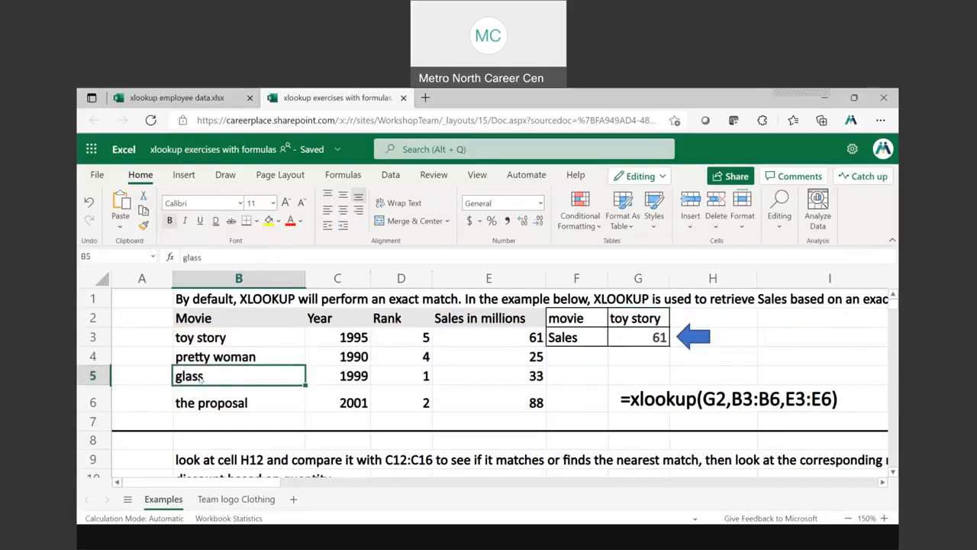
right_click(200, 380)
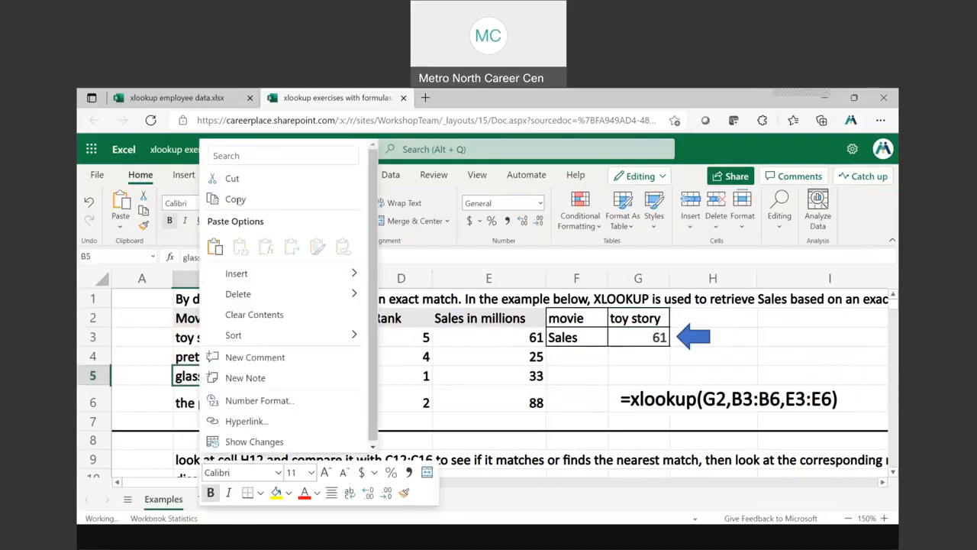
click(235, 200)
click(649, 319)
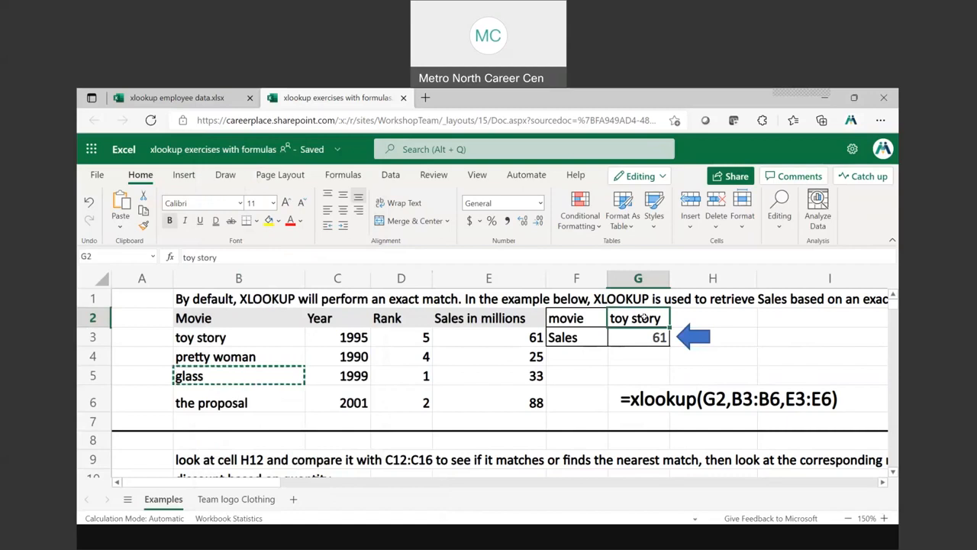
right_click(651, 321)
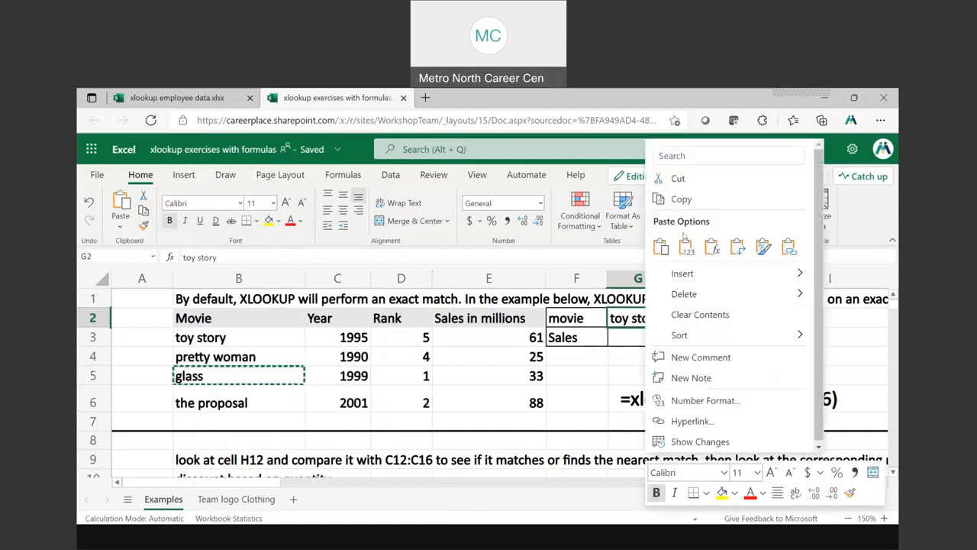
click(660, 246)
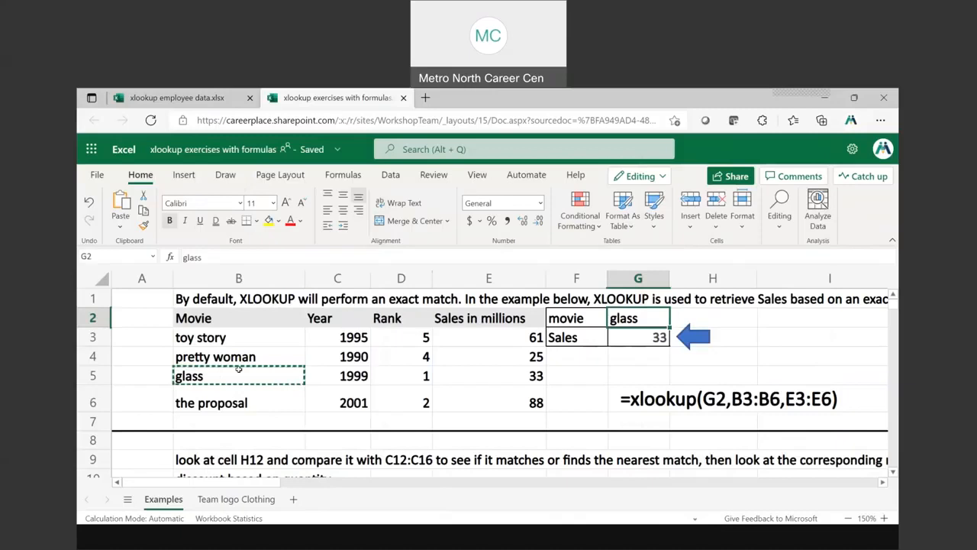
key(Escape)
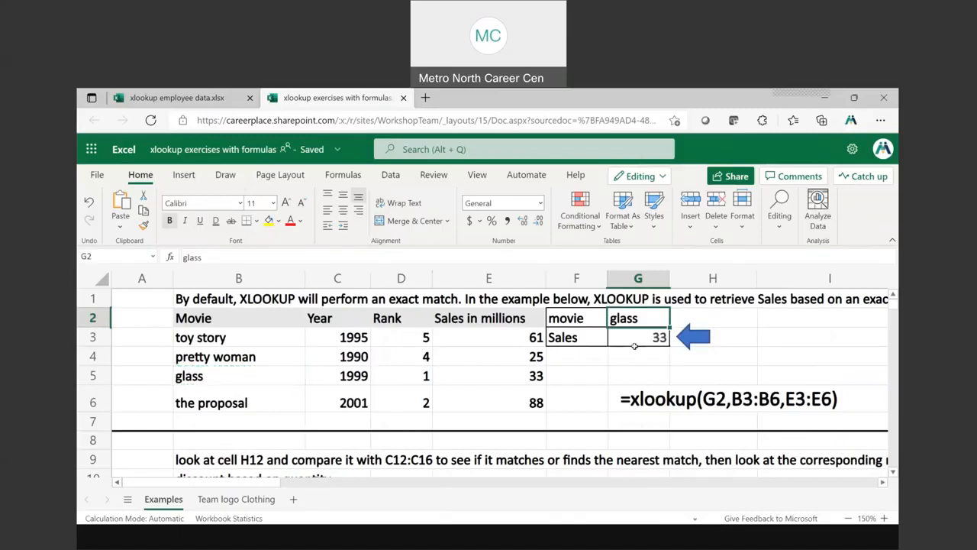
click(655, 338)
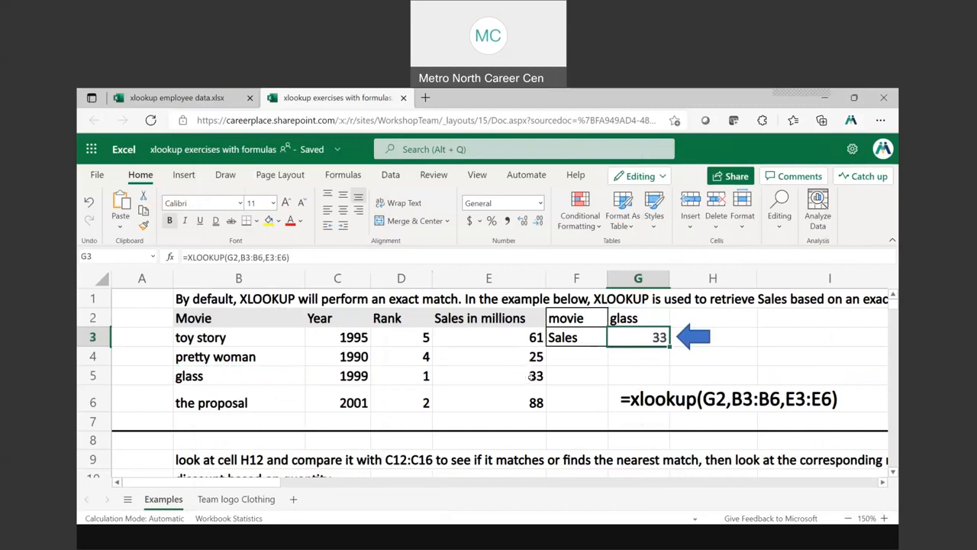
Set the lookup movie in G2 to "the proposal"
click(635, 319)
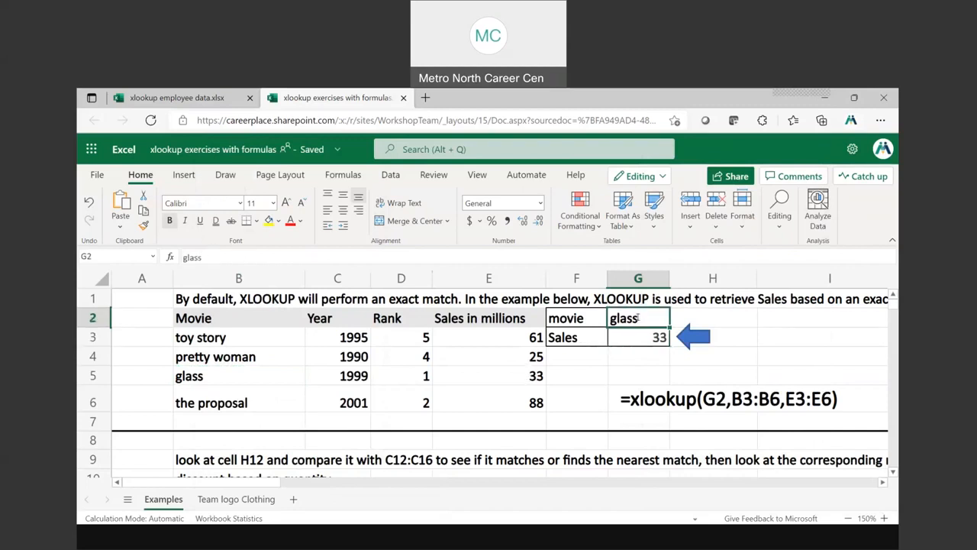
text(the prop)
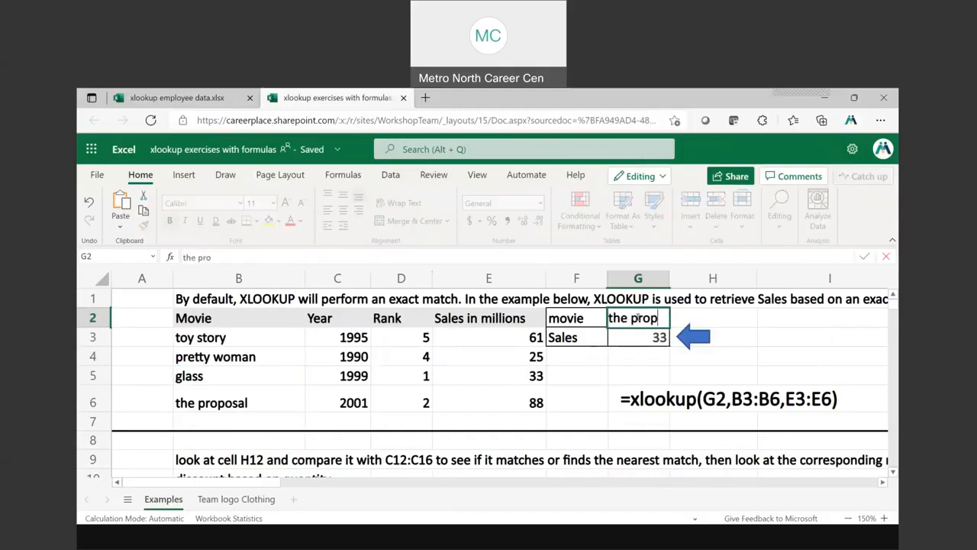
text(osal)
key(Return)
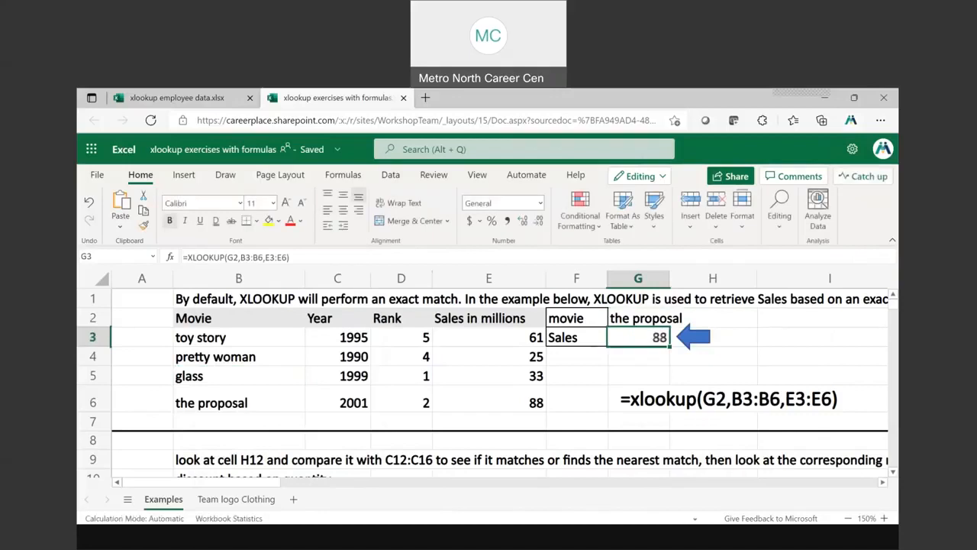
click(643, 318)
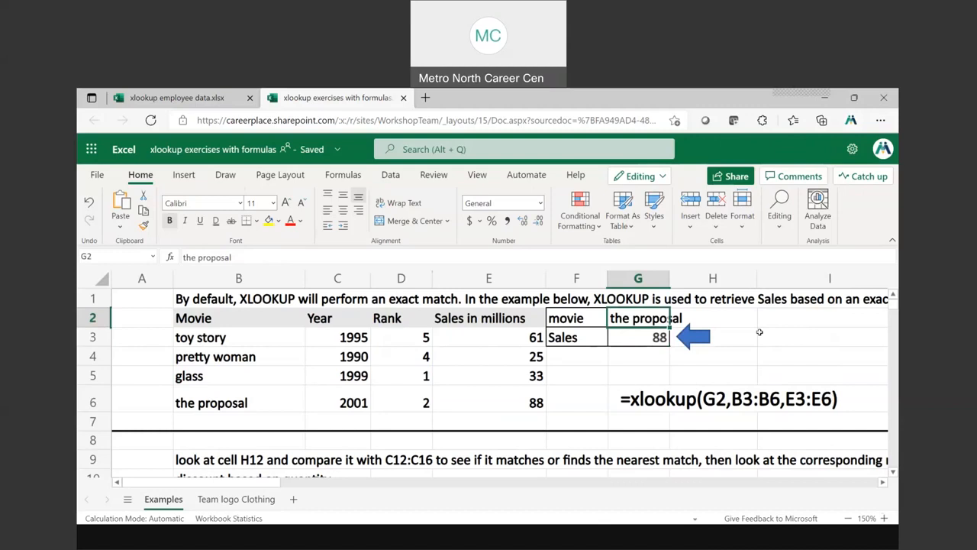
Switch to the PowerPoint slide show and go back one slide to the XLOOKUP Arguments slide
click(474, 544)
right_click(668, 208)
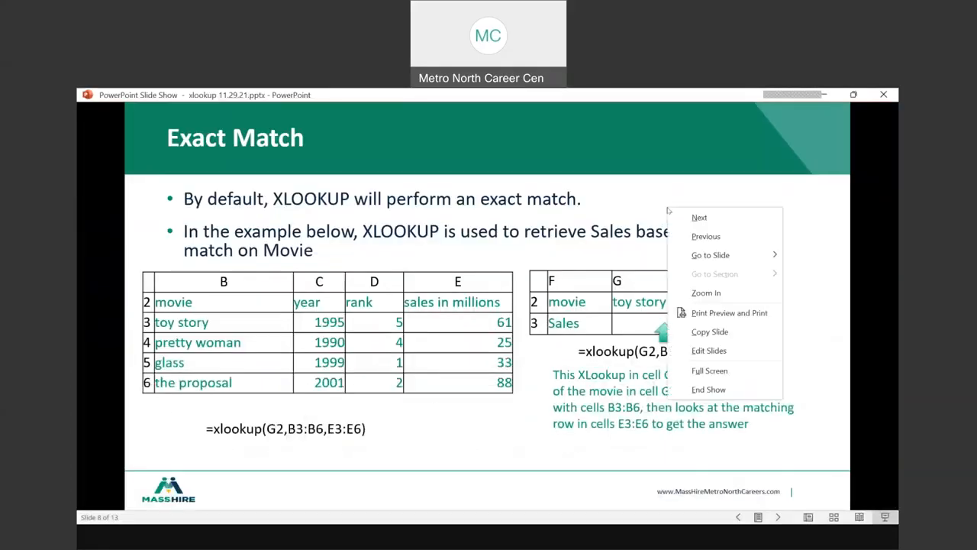
click(705, 237)
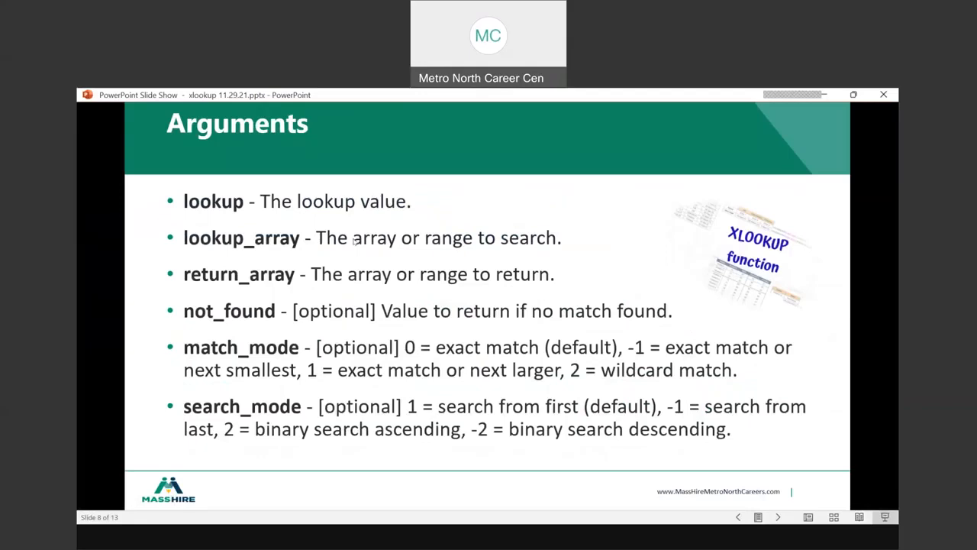
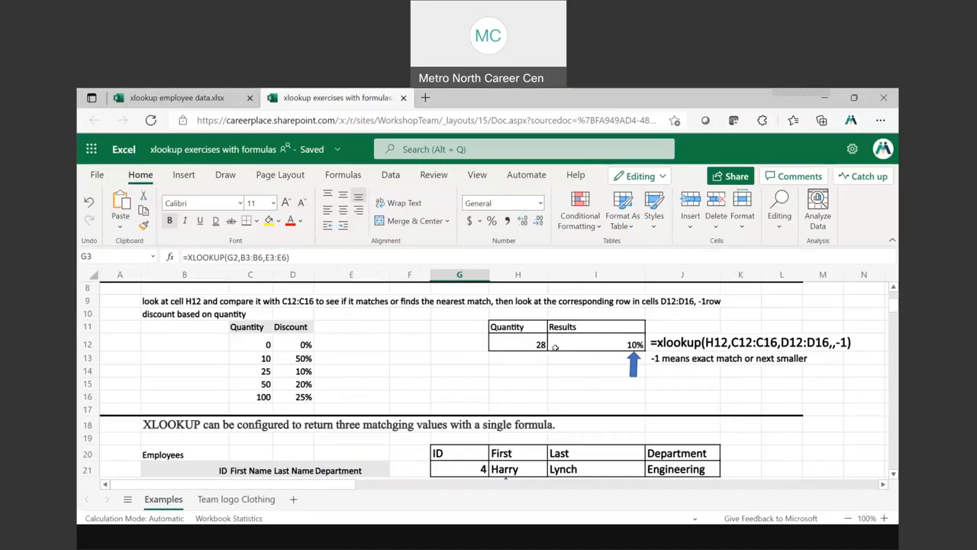
Examine the quantity discount example: lookup cell H12, the XLOOKUP formula in I12, and the ranges C12:C16 and D12:D16
drag(262, 344, 292, 396)
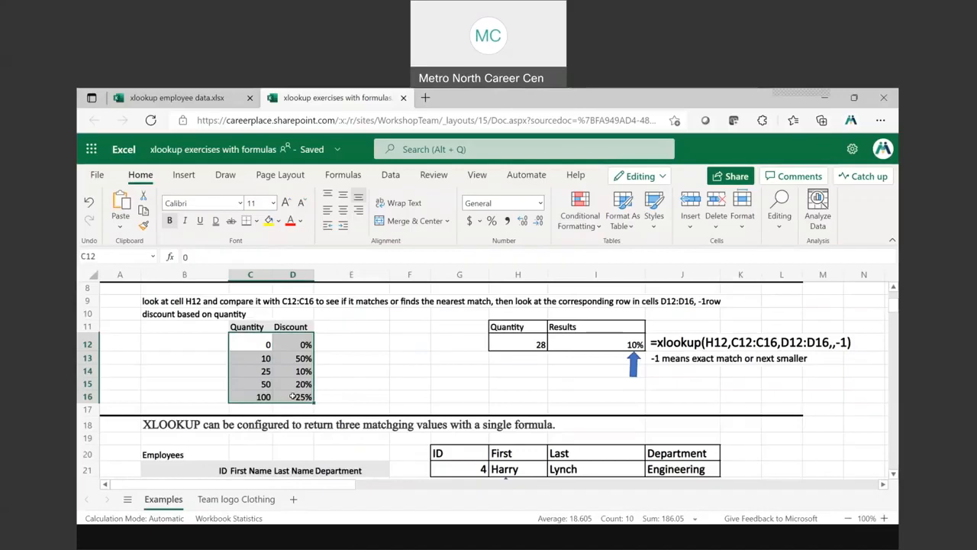
click(519, 341)
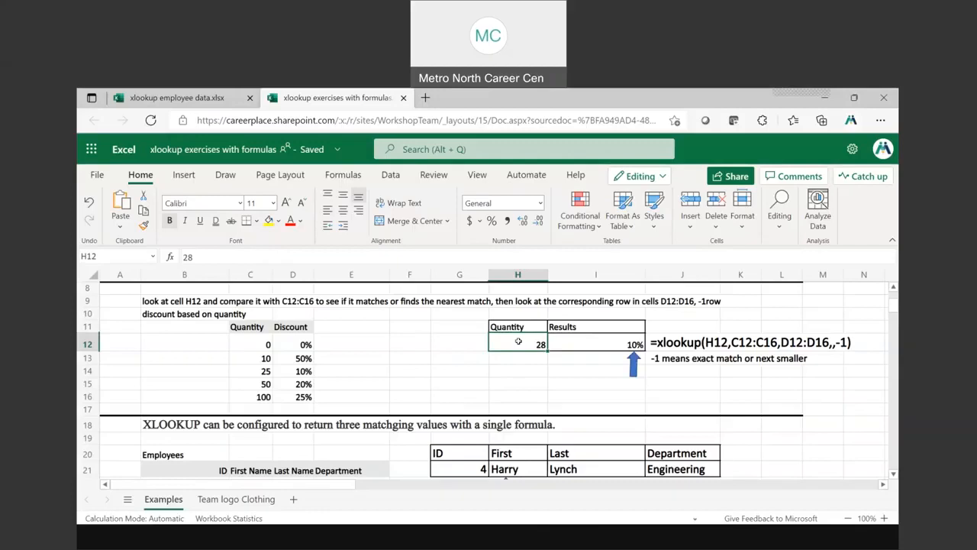
click(619, 343)
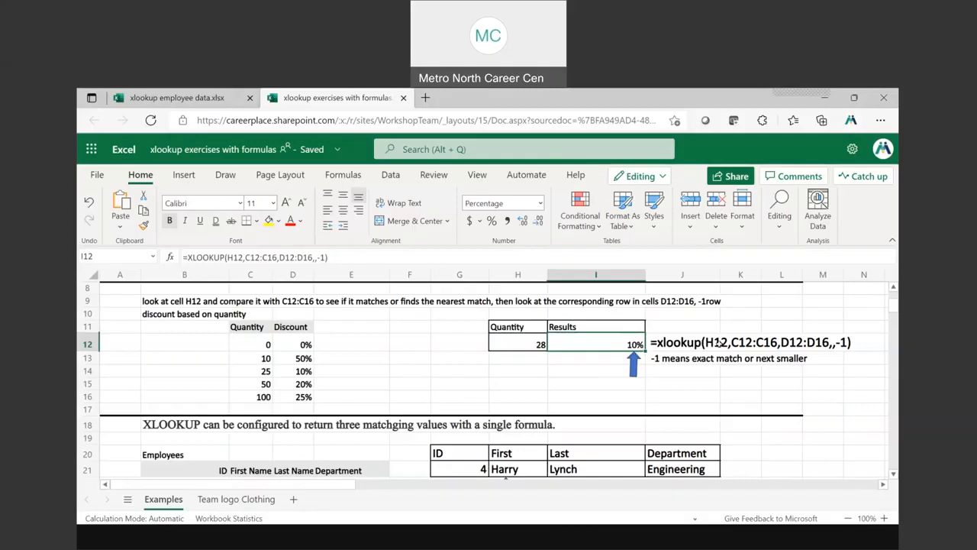
click(528, 341)
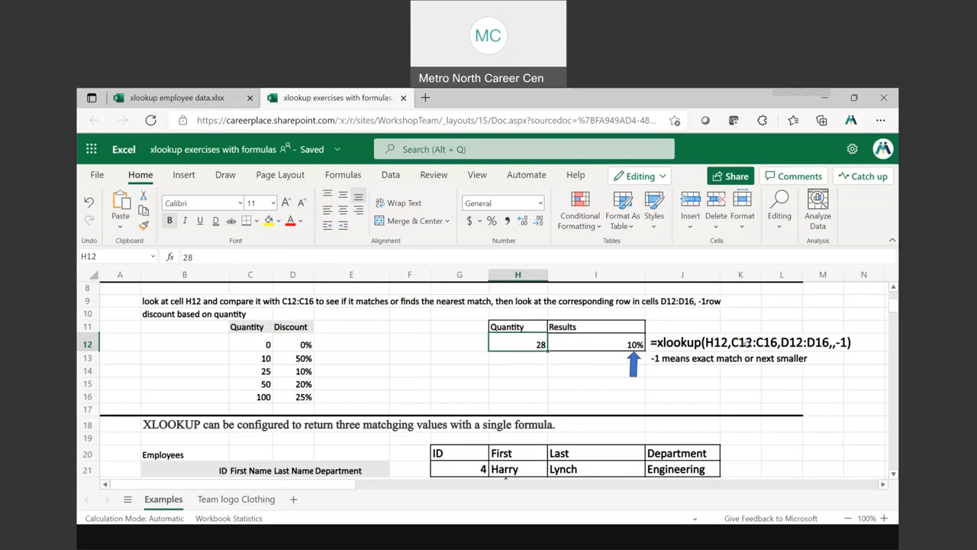
drag(260, 341, 260, 395)
drag(253, 344, 252, 388)
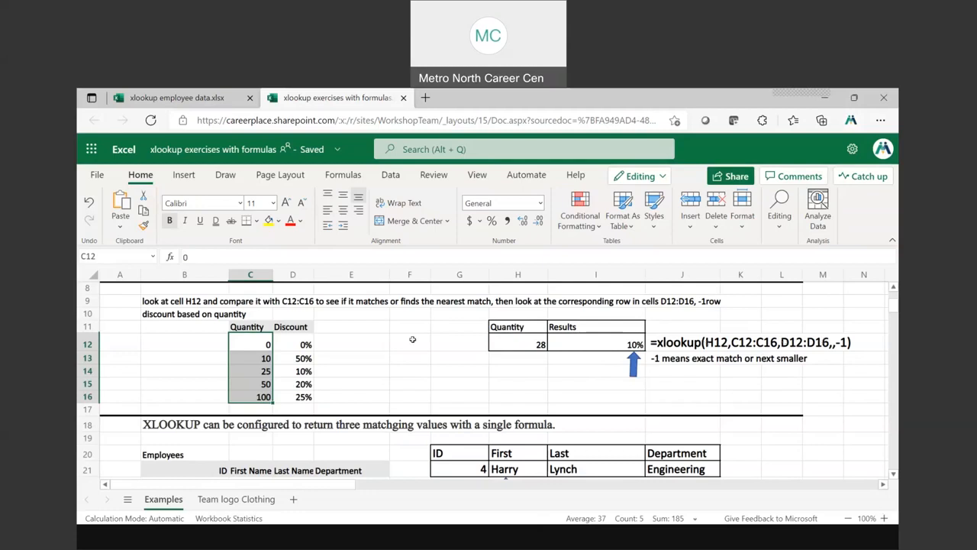
click(303, 346)
drag(302, 345, 302, 391)
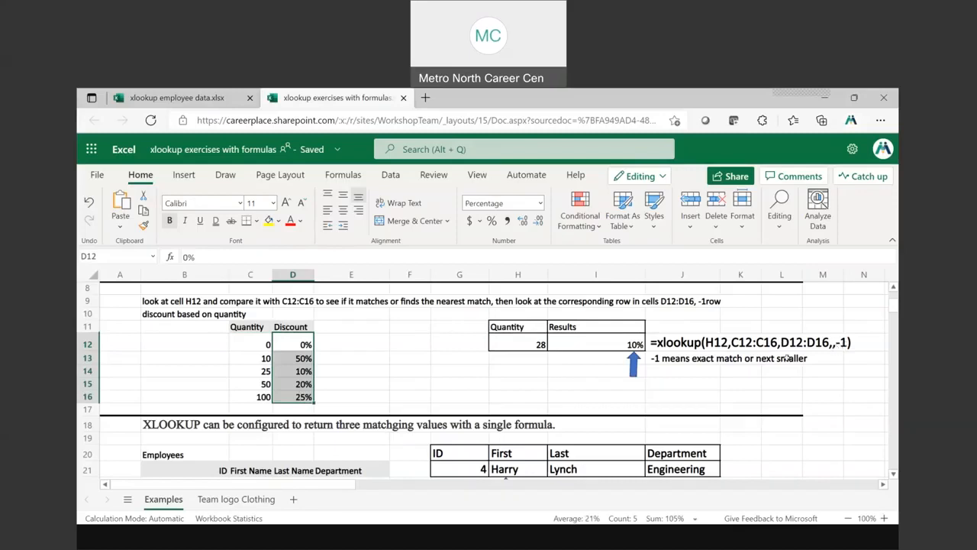
Switch to the PowerPoint slide show, go to slide 7 Arguments, and review the match_mode option -1
click(477, 540)
right_click(480, 349)
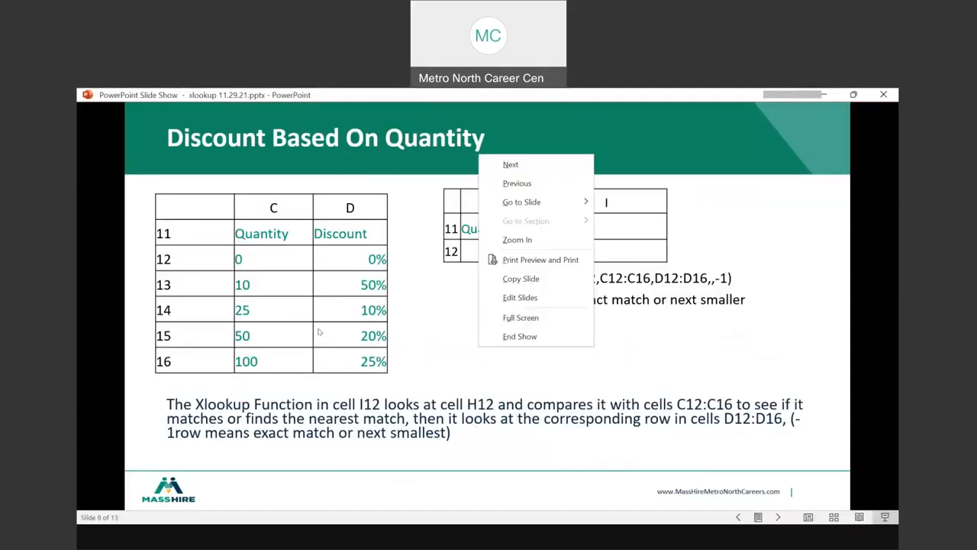
mouse_move(531, 204)
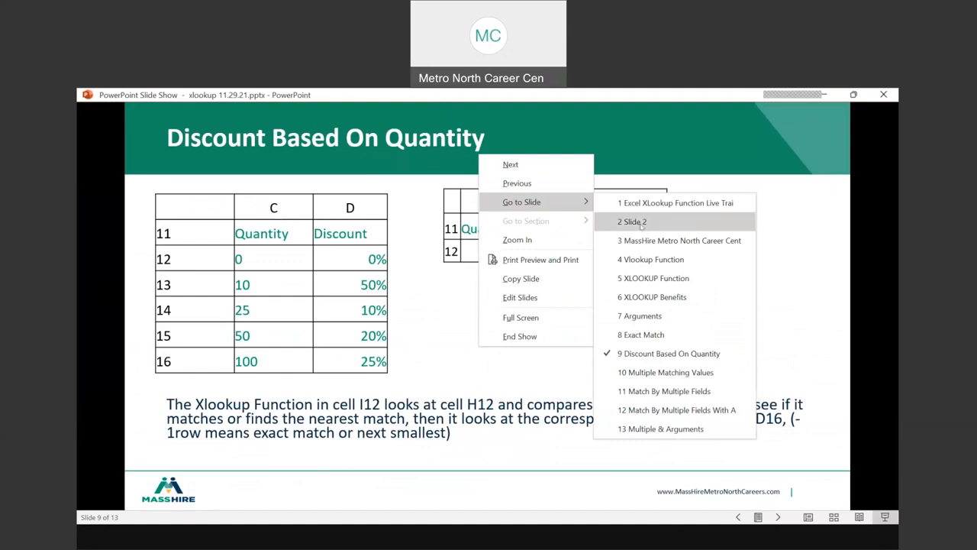
click(655, 316)
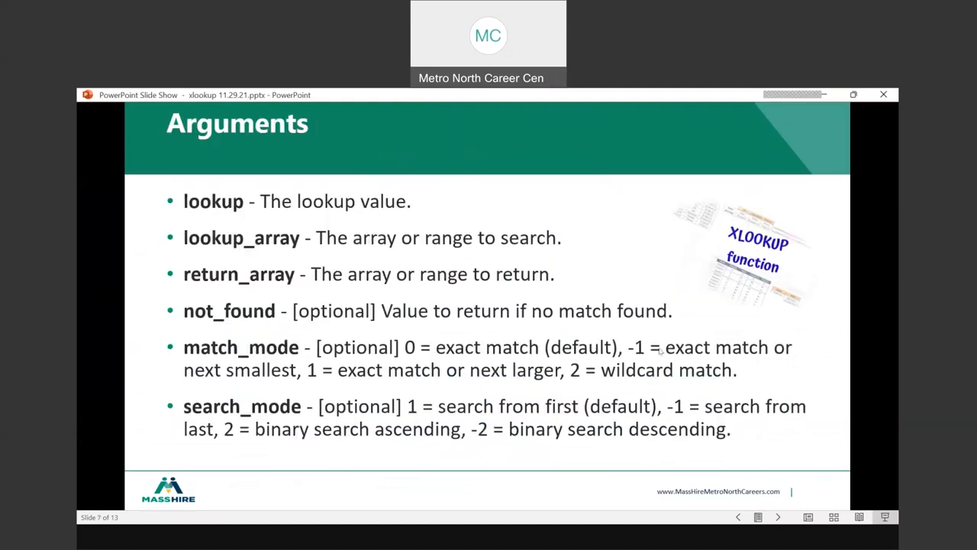
key(ctrl)
key(ctrl)
key(ctrl)
key(ctrl)
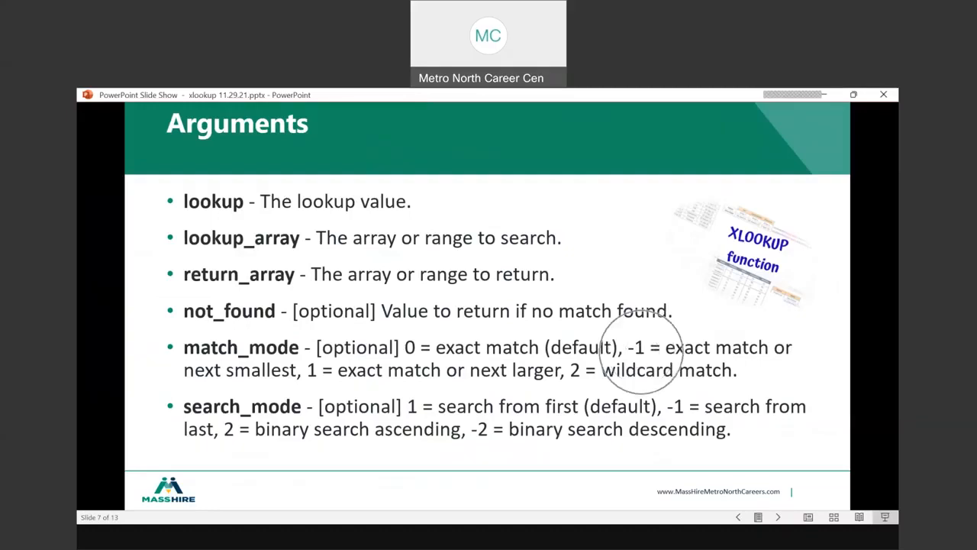
key(ctrl)
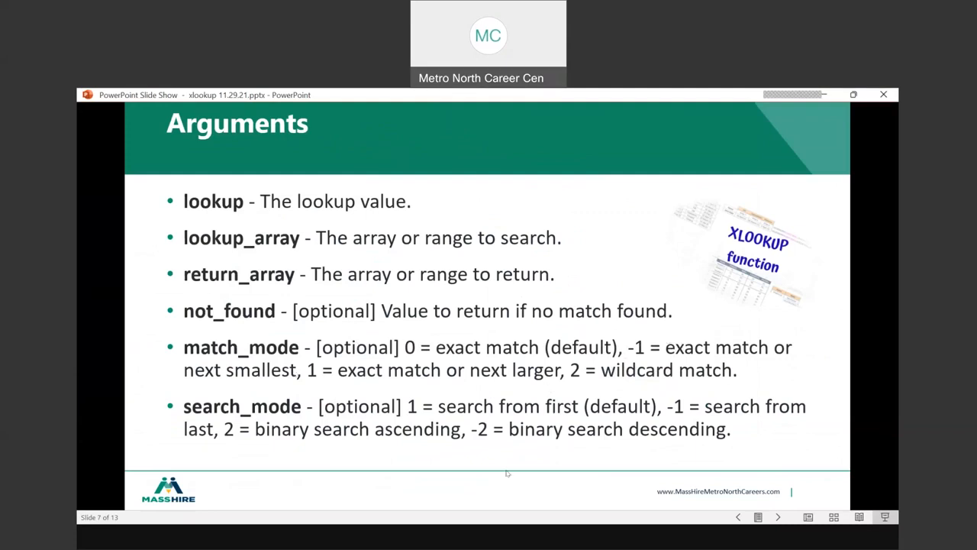
Return to the Excel workbook and compare the I12 formula and the H12 quantity with the matching table row C14:D14
click(344, 541)
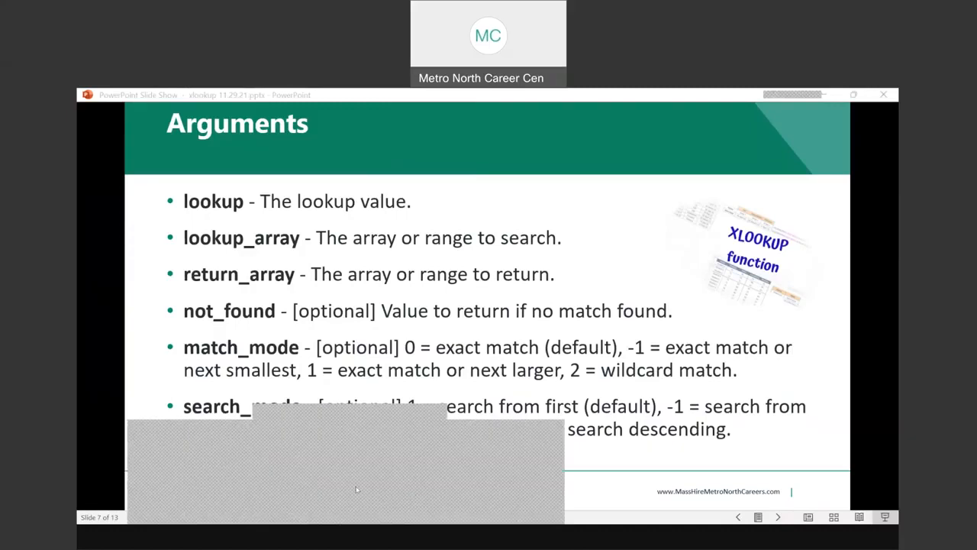
click(356, 489)
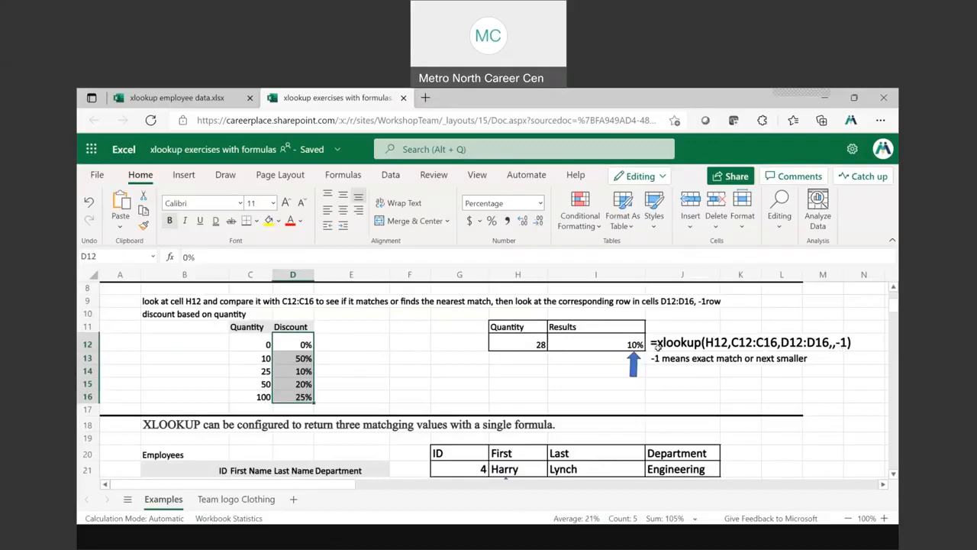
click(623, 341)
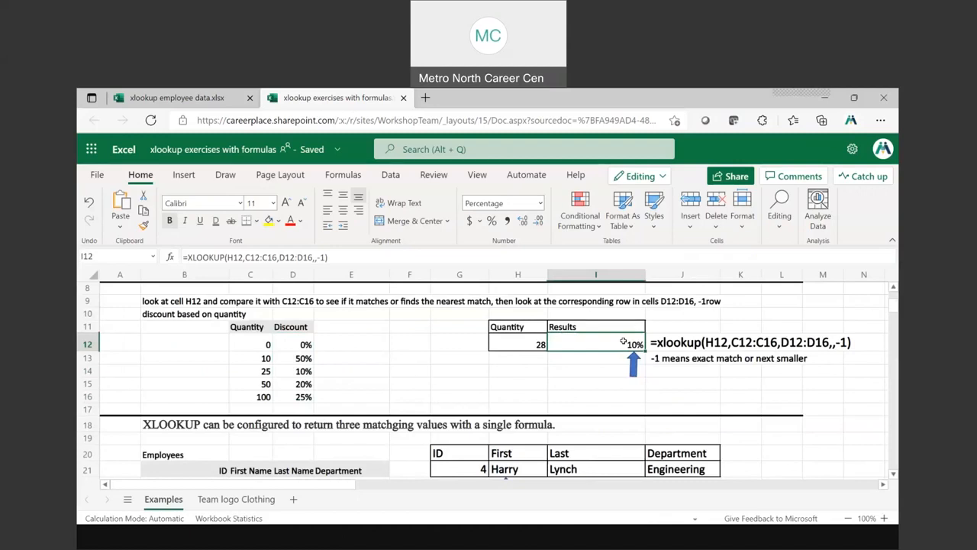
click(519, 341)
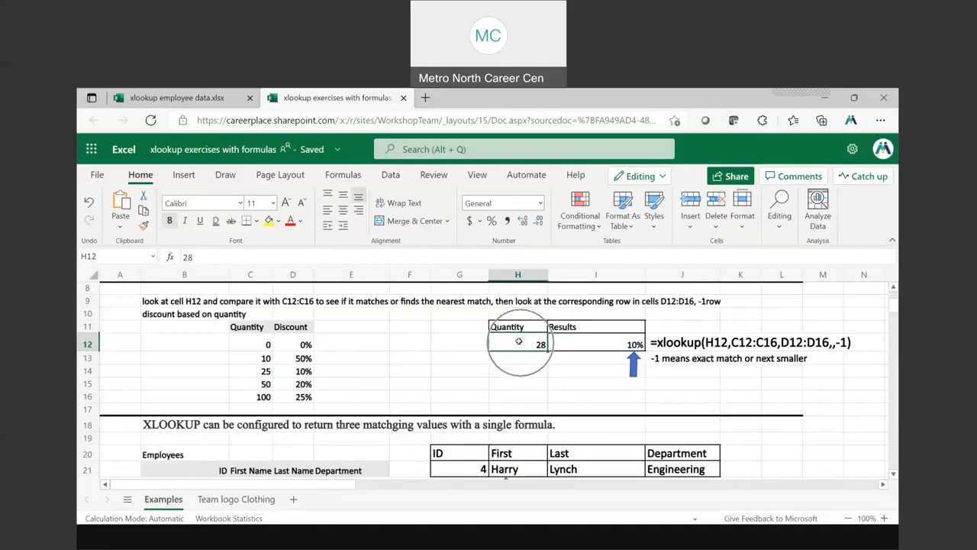
click(264, 371)
click(301, 371)
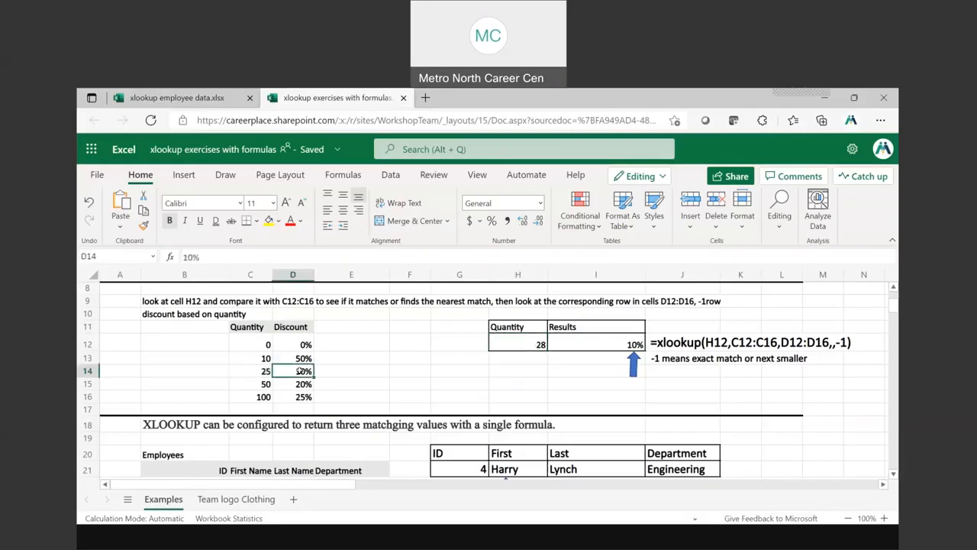
Test the discount lookup by entering the quantities 42, 52 and 17 in turn in cell H12
click(517, 344)
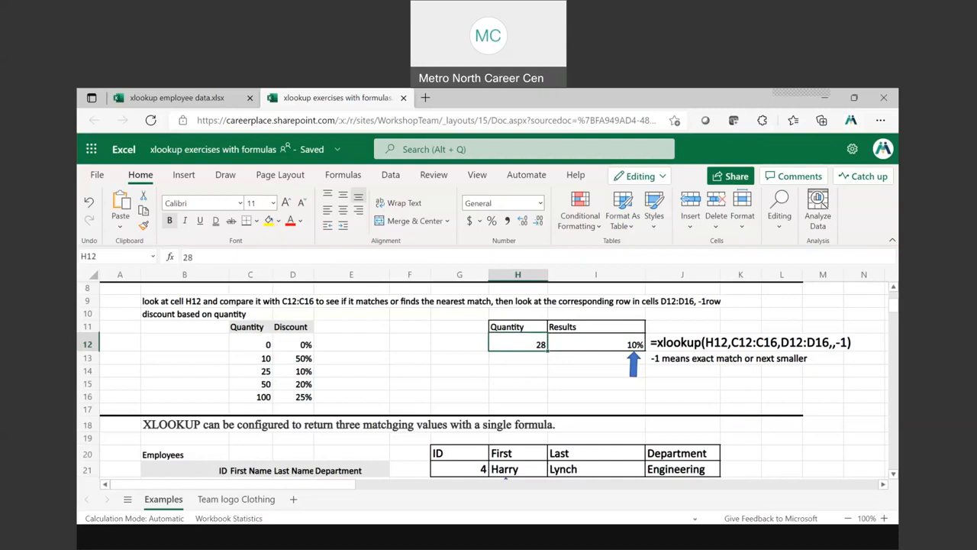
text(42)
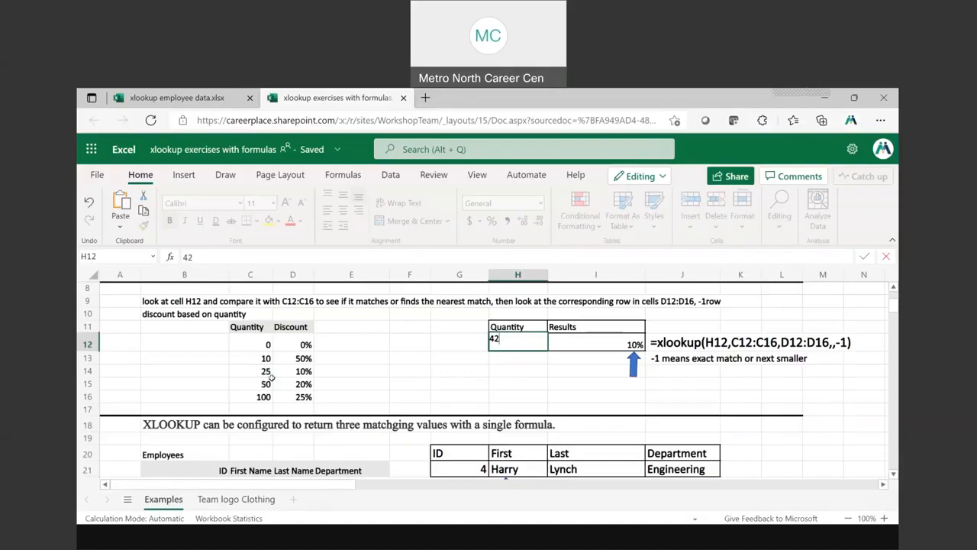
key(Return)
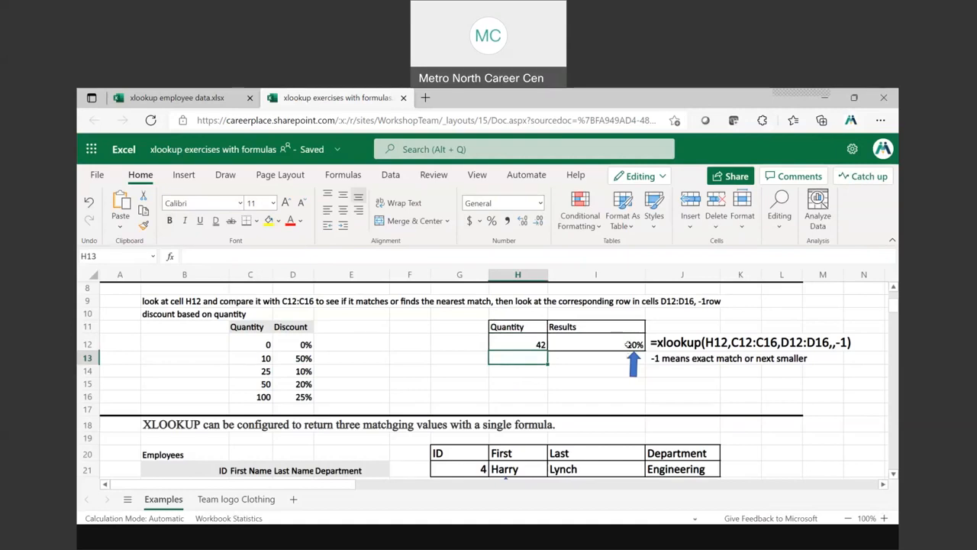
click(534, 344)
text(52)
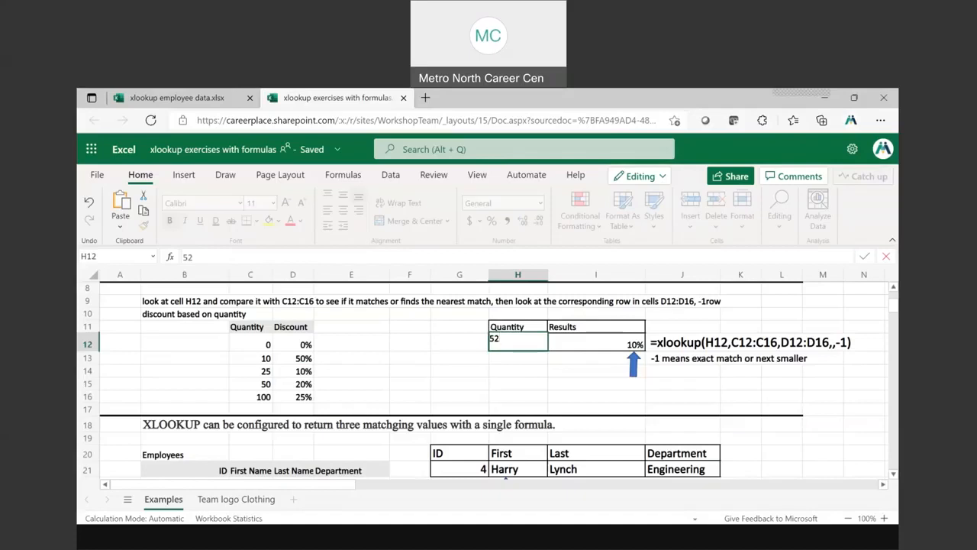
key(Return)
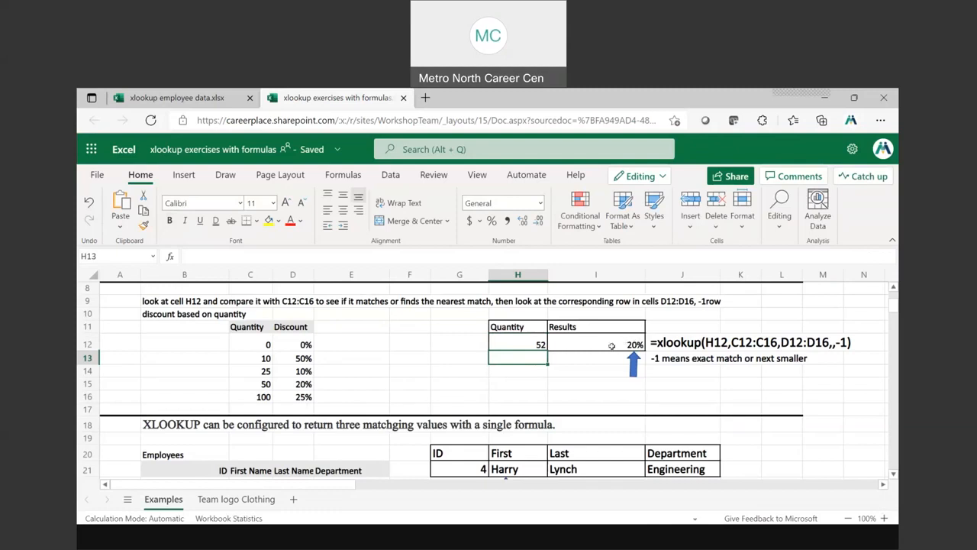
click(519, 341)
text(17)
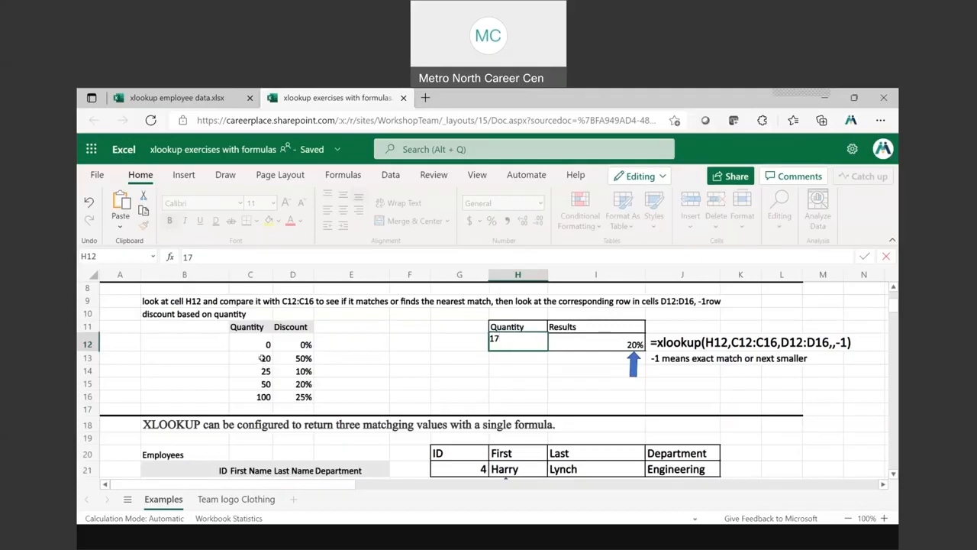
Set the discount for quantity 10 in cell D13 to 5%
click(303, 358)
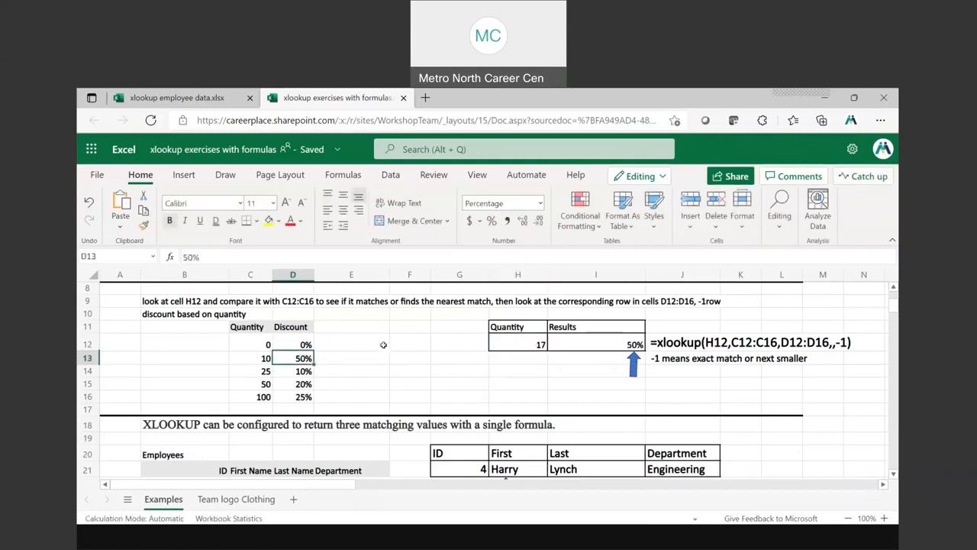
text(5)
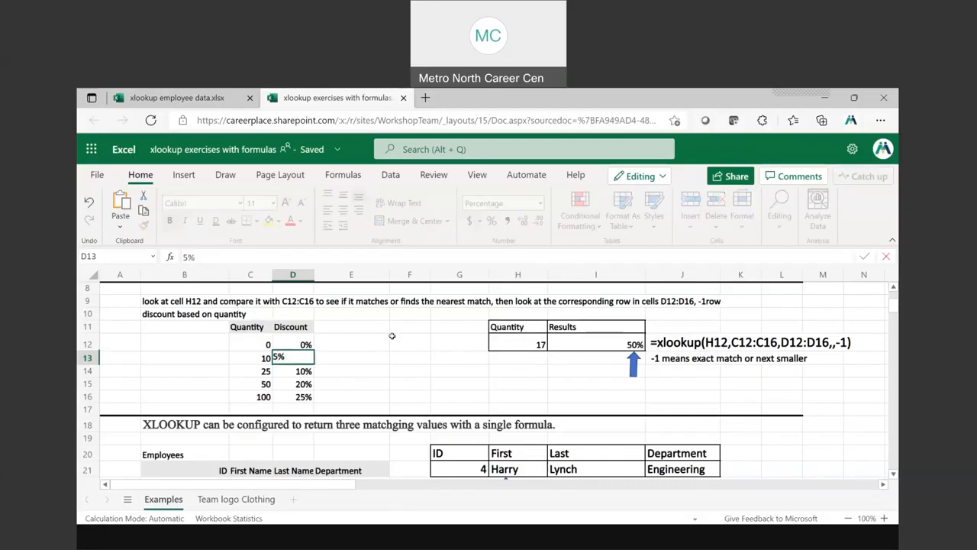
key(ctrl)
key(ctrl)
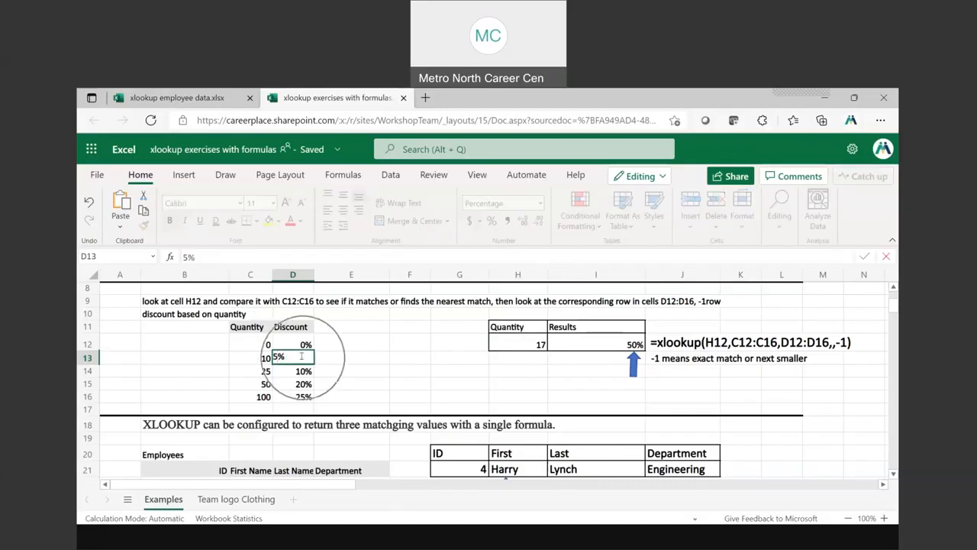
key(ctrl)
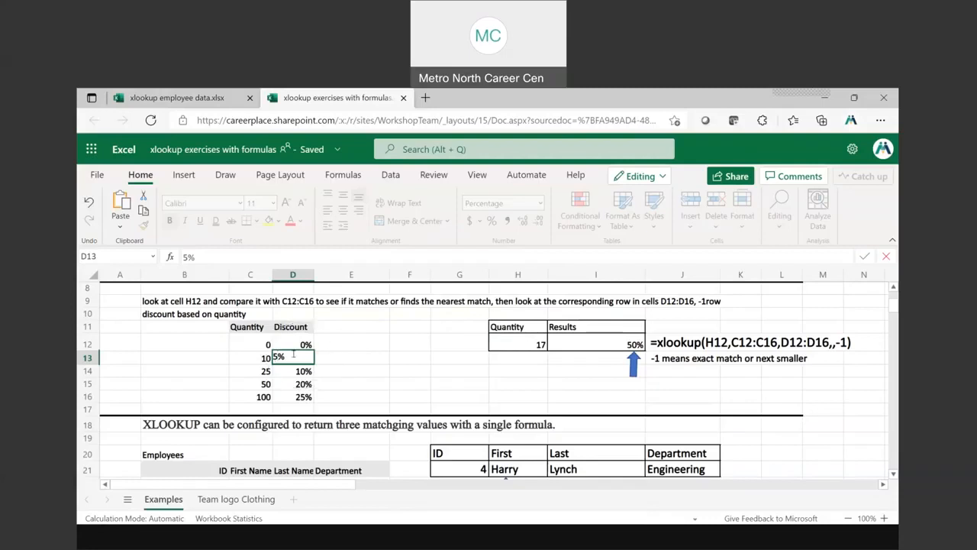
key(ctrl)
key(ctrl)
key(Return)
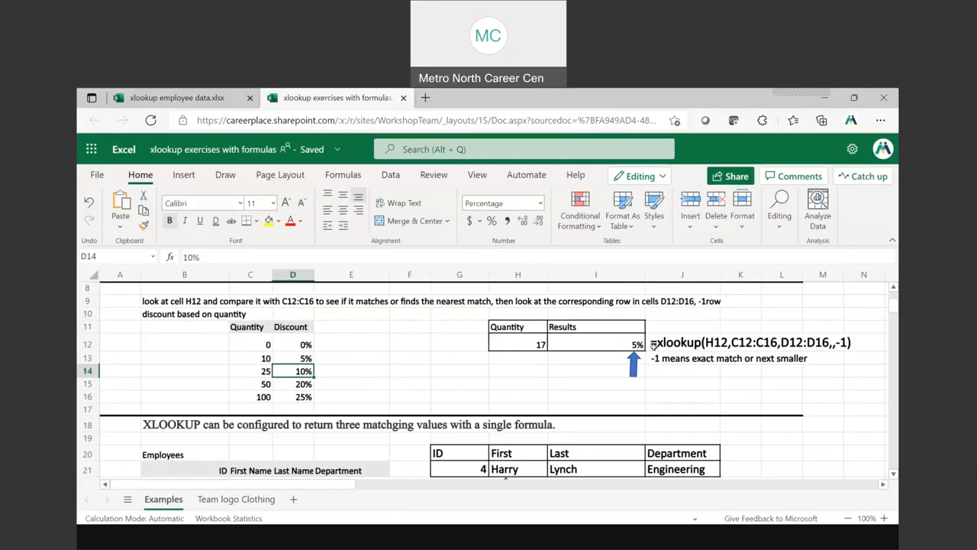
Review the formula's lookup value in H12, lookup array C12:C16 and return array D12:D16
click(526, 343)
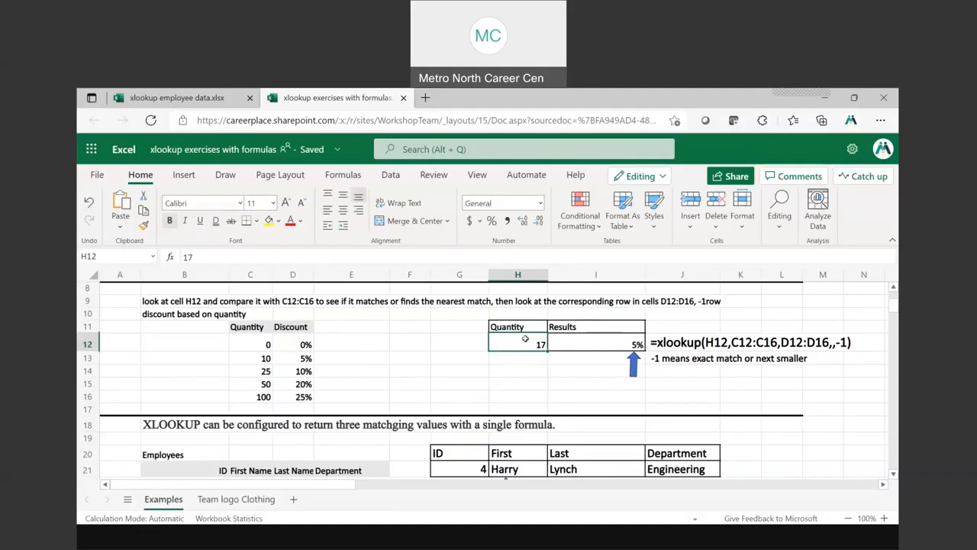
drag(255, 343, 258, 393)
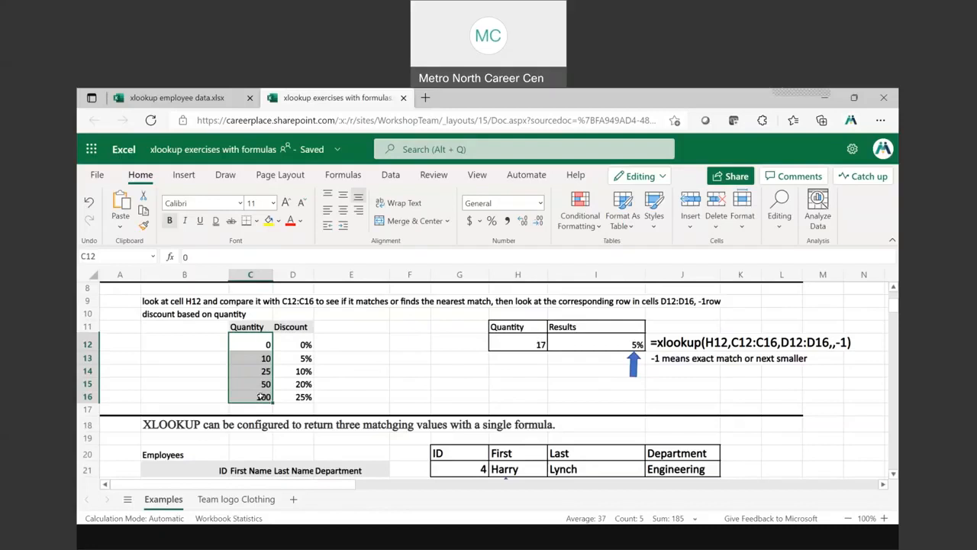
drag(299, 342, 302, 396)
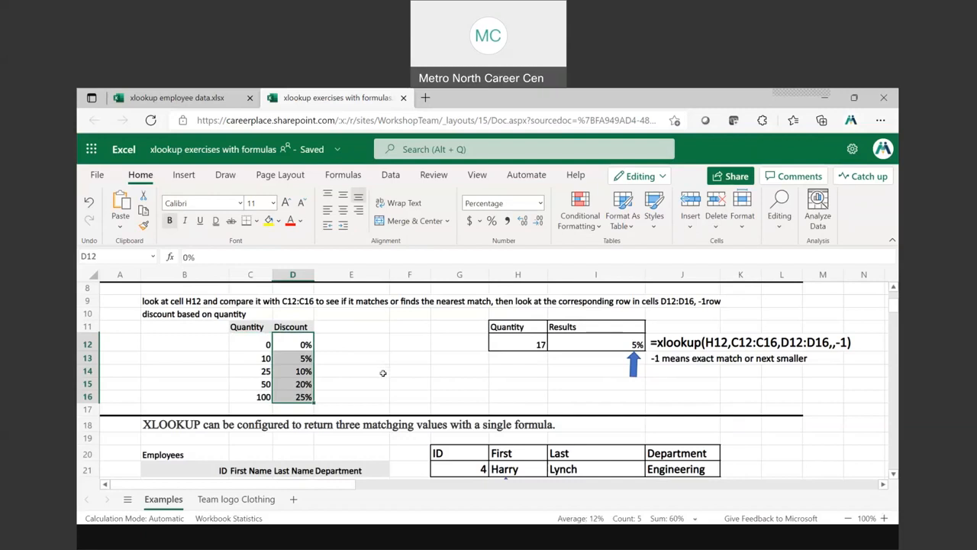
Set the lookup quantity in H12 to 32 and compare it with the 50 and 25 entries in the Quantity column
click(535, 345)
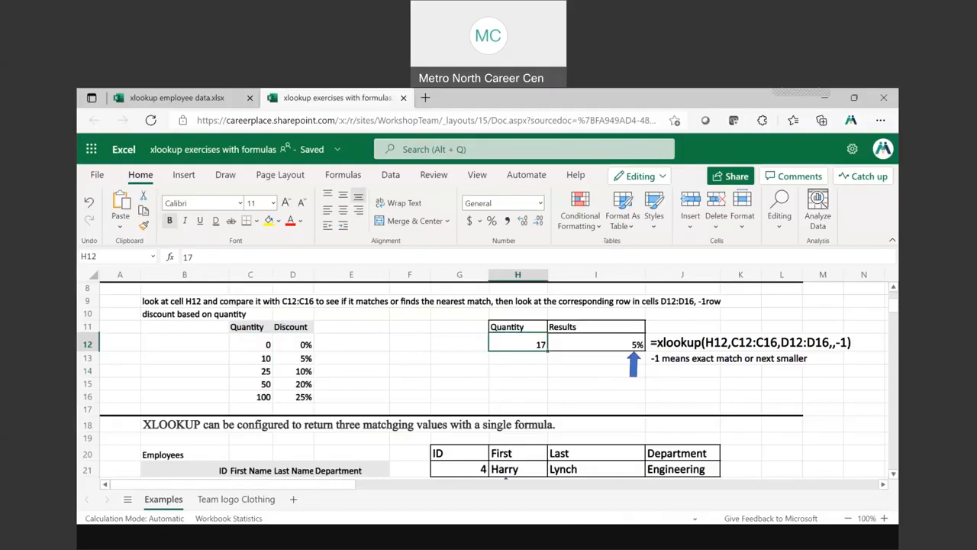
text(32)
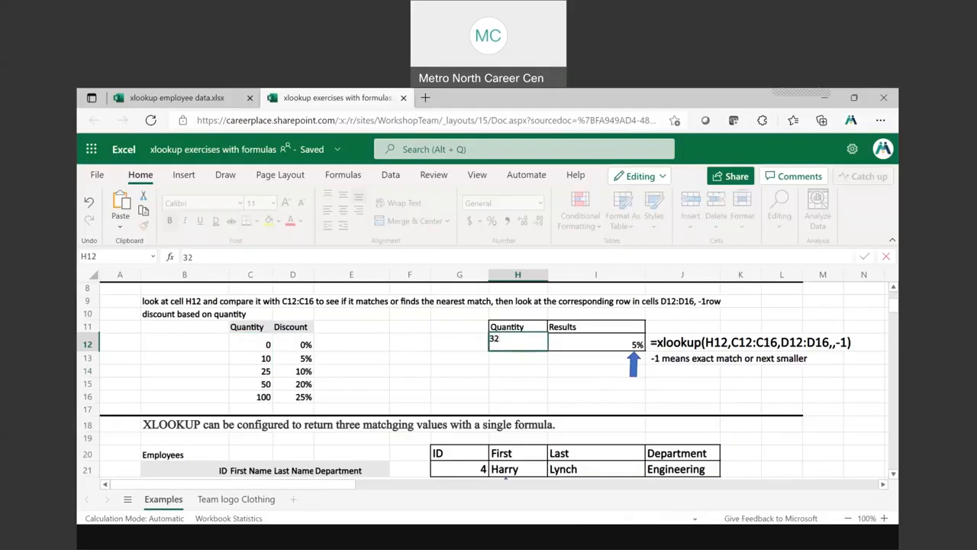
key(Return)
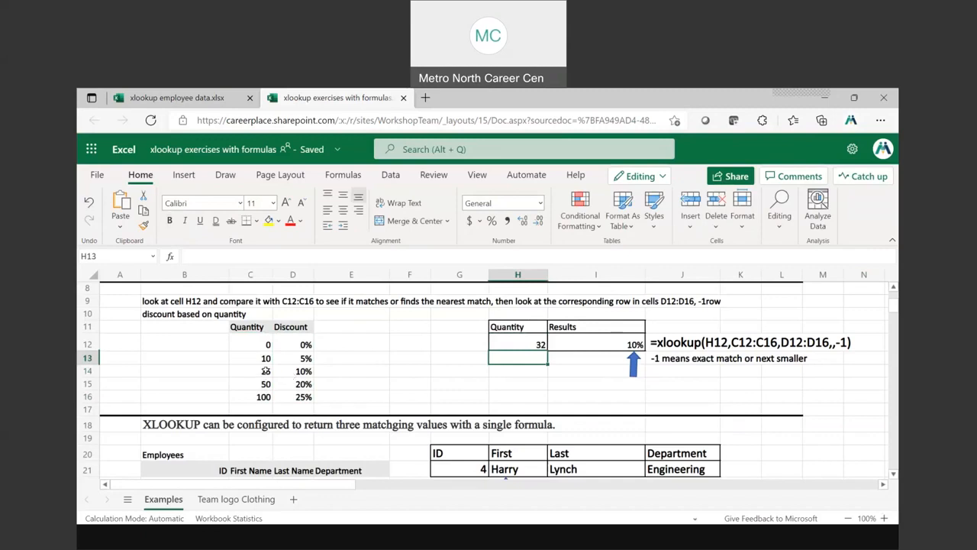
click(265, 380)
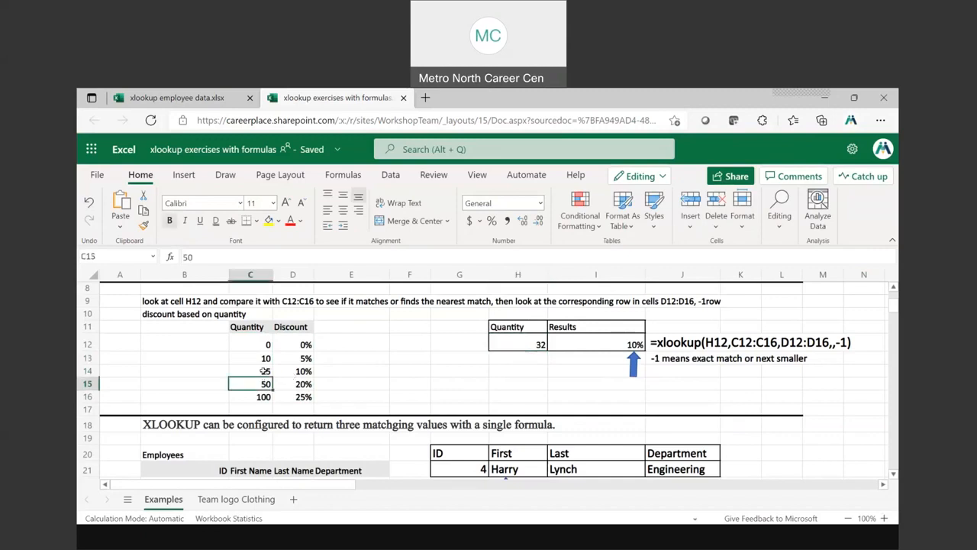
click(263, 371)
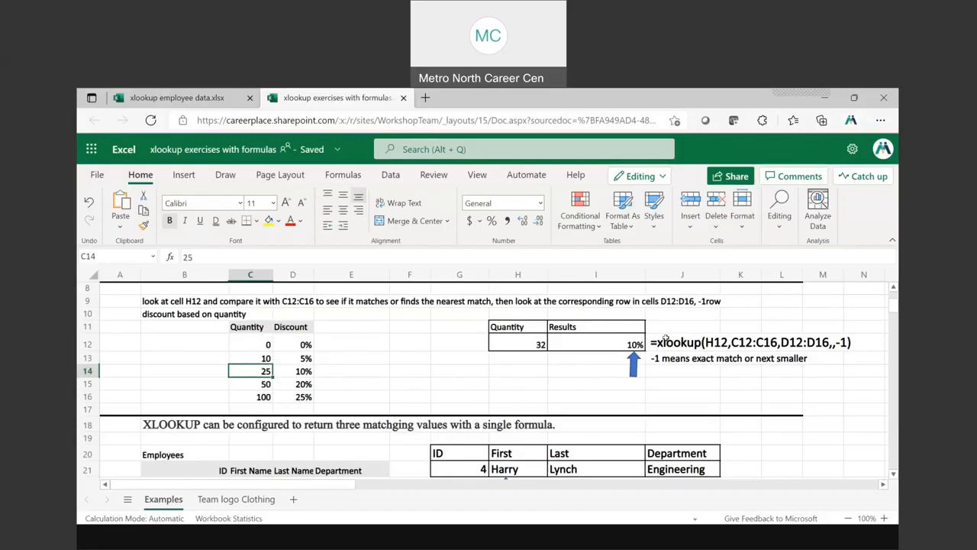
Inspect the XLOOKUP formula in I12, and switch to the PowerPoint slide show at slide 9, Discount Based On Quantity
click(634, 344)
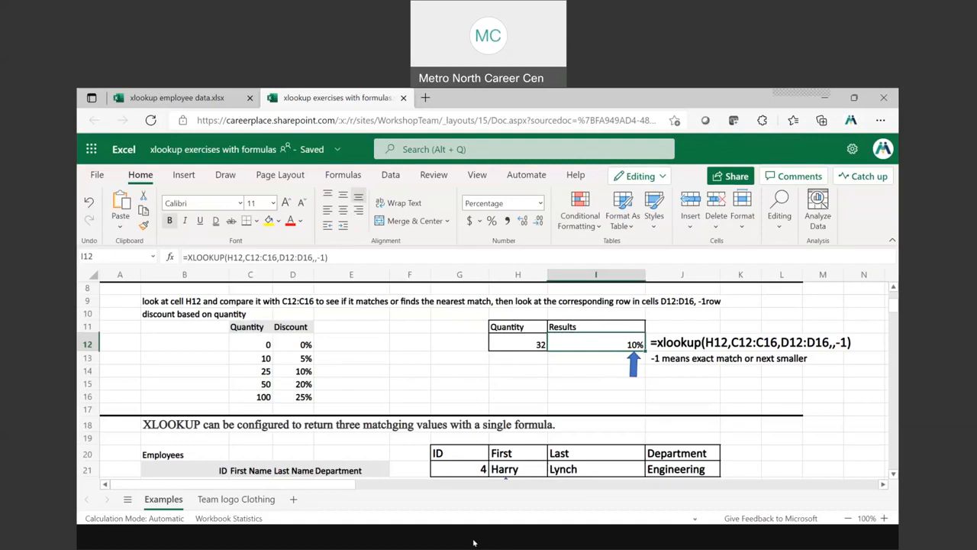
click(473, 542)
right_click(647, 319)
mouse_move(648, 367)
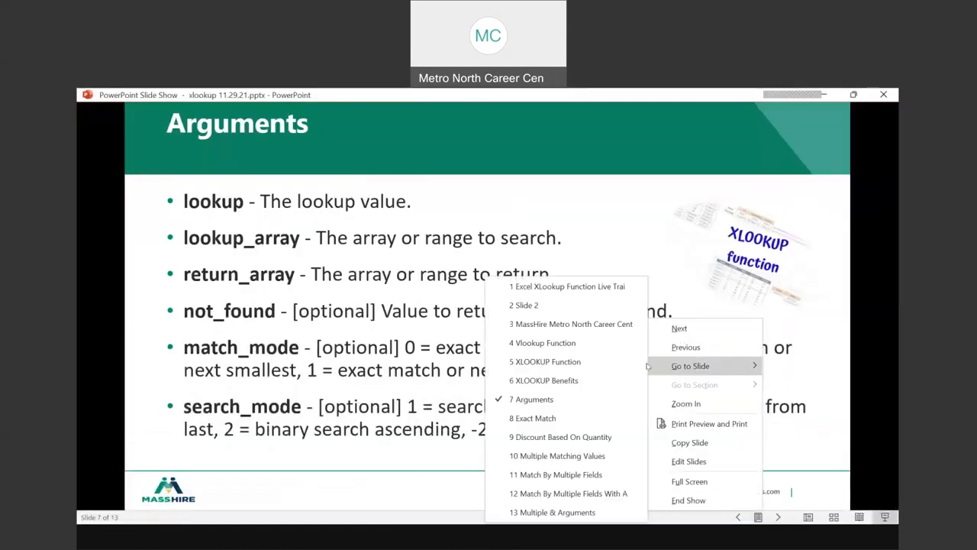
click(561, 439)
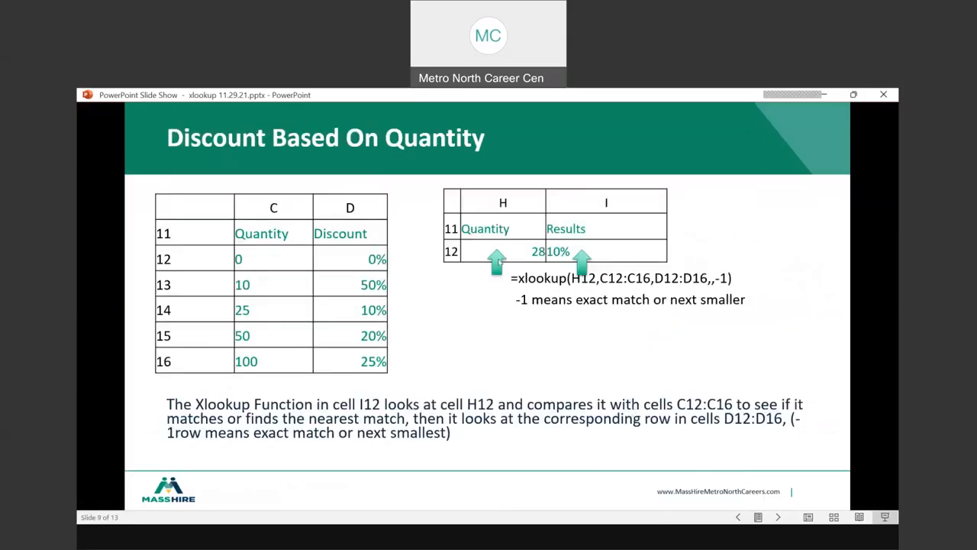
click(498, 261)
right_click(516, 301)
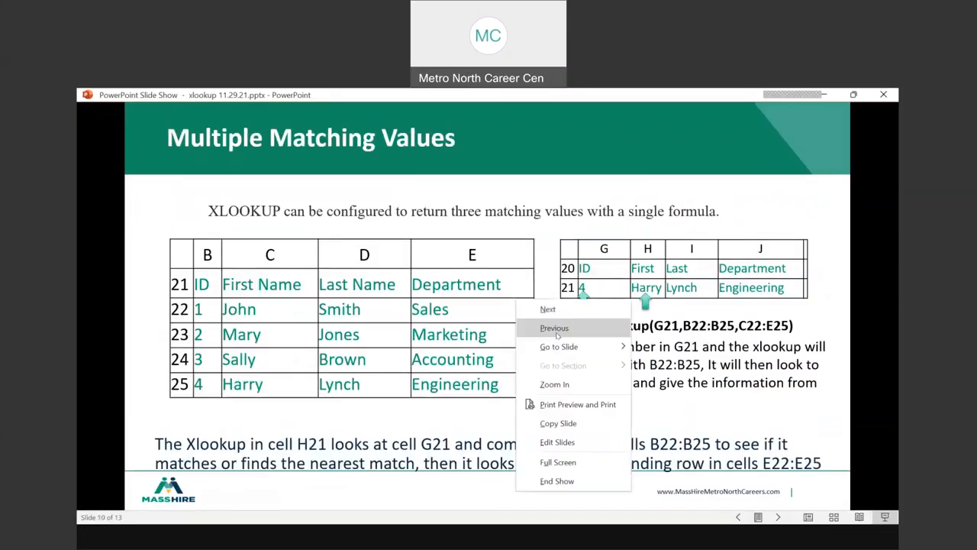
click(554, 328)
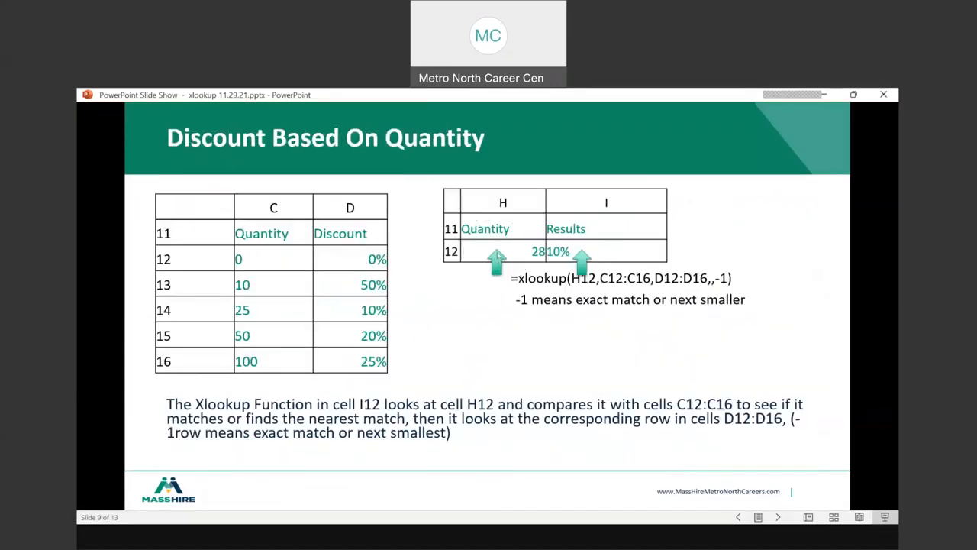
Read the slide's explanation of how the XLOOKUP function in cell I12 works, locating the pointer on the text
key(ctrl)
key(ctrl)
key(ctrl)
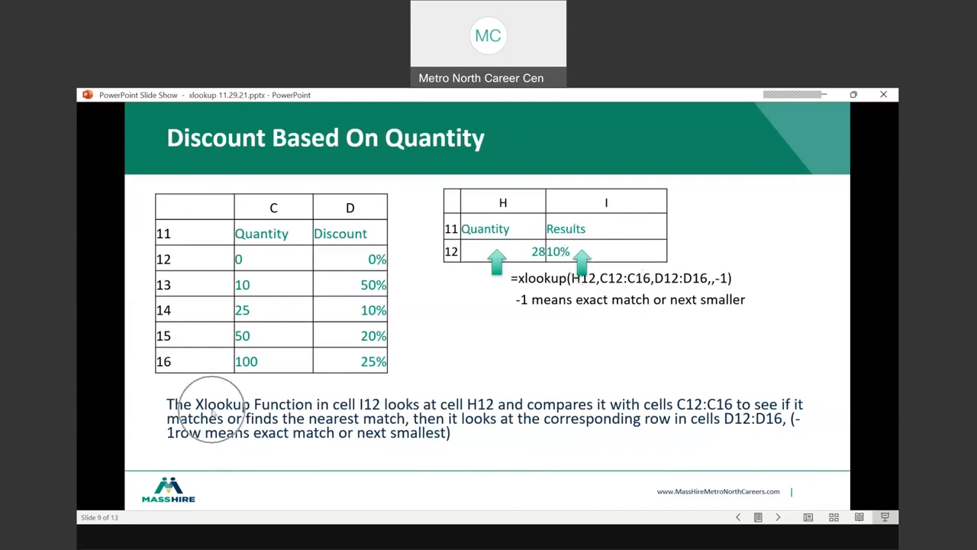
key(ctrl)
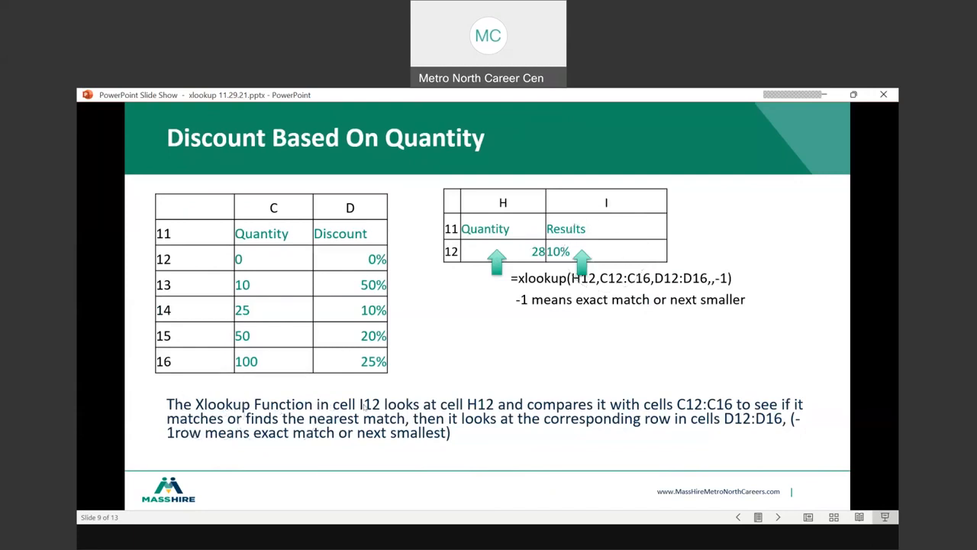
key(ctrl)
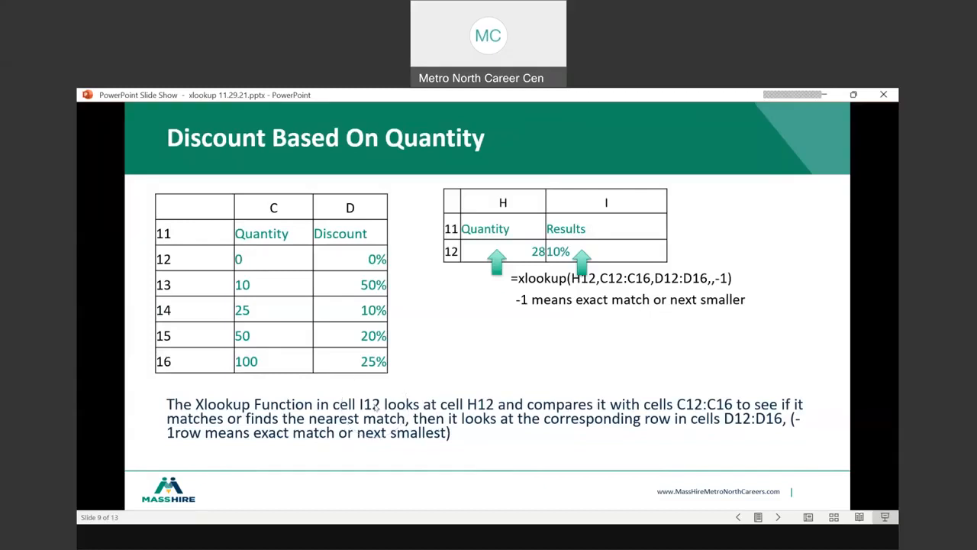
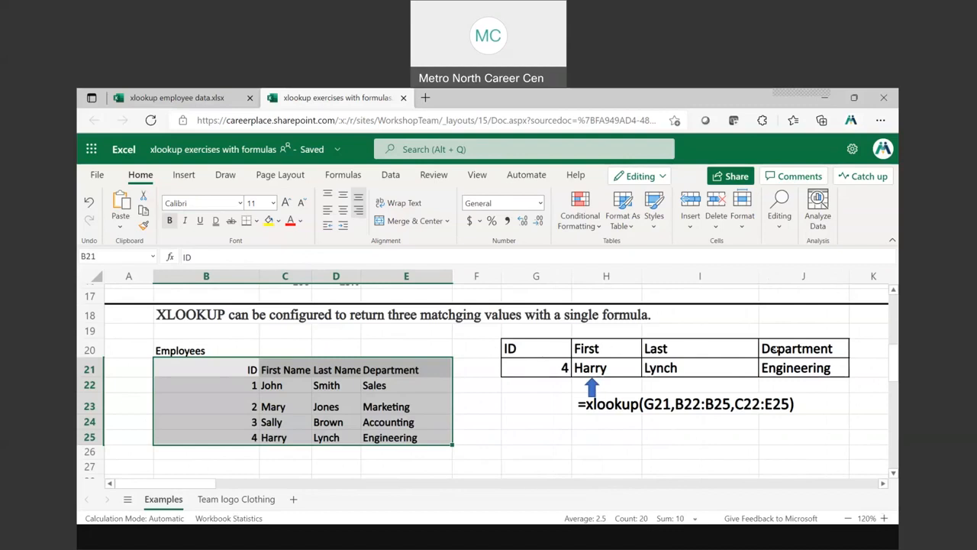
Check the ID in G21 and the results in H21:J21, clear G21 and undo the clearing
click(551, 370)
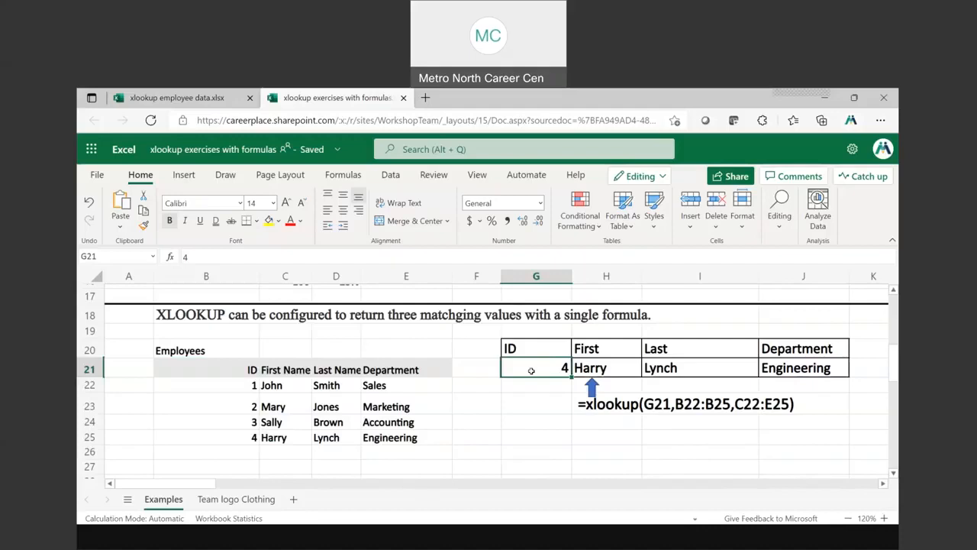
drag(608, 369, 789, 376)
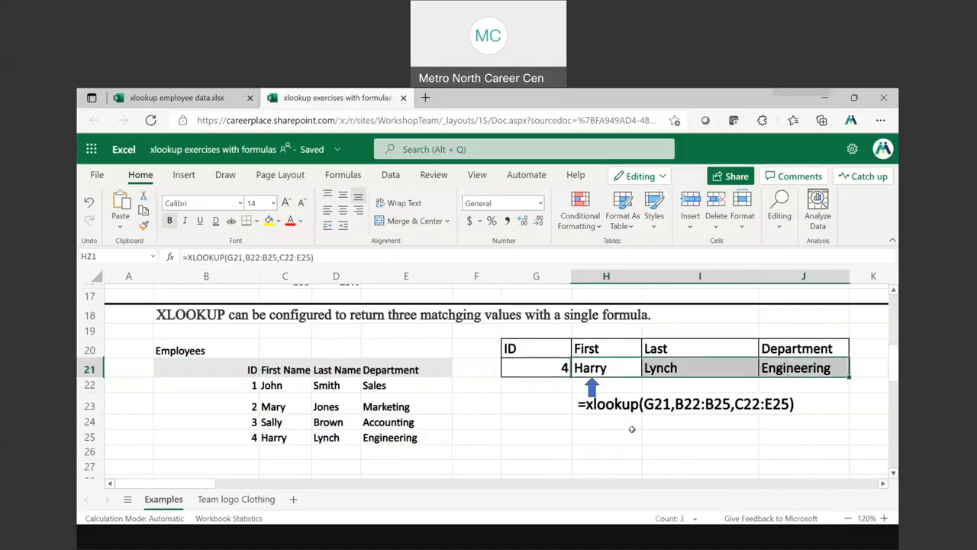
click(544, 366)
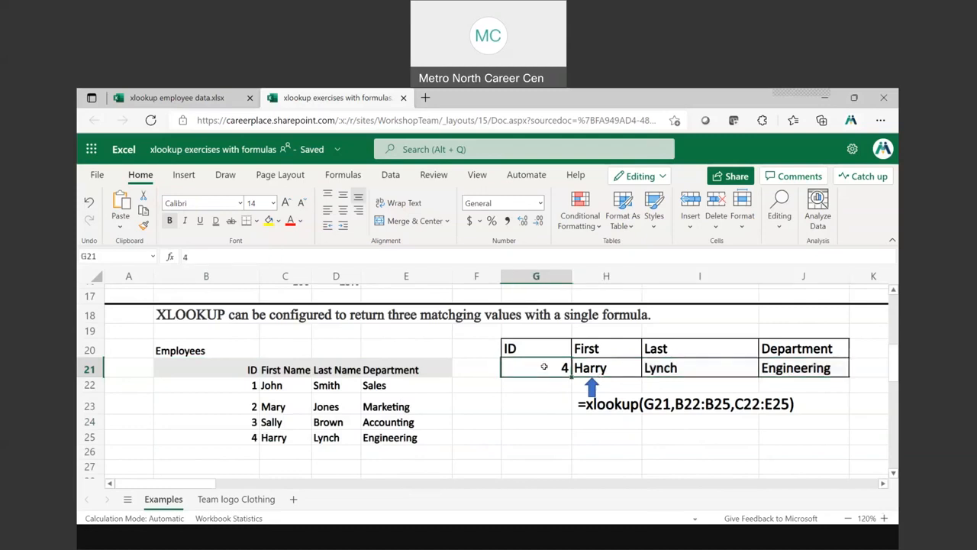
key(Delete)
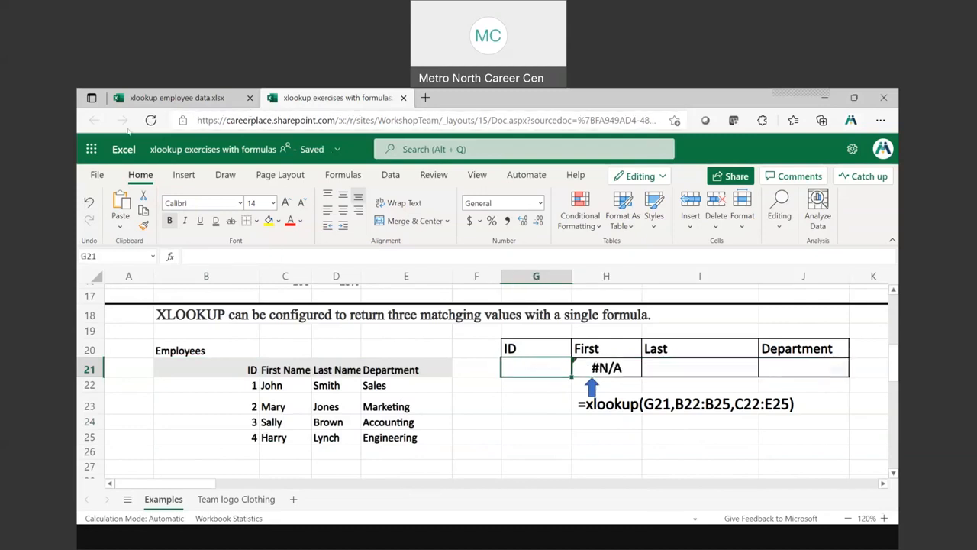
click(89, 202)
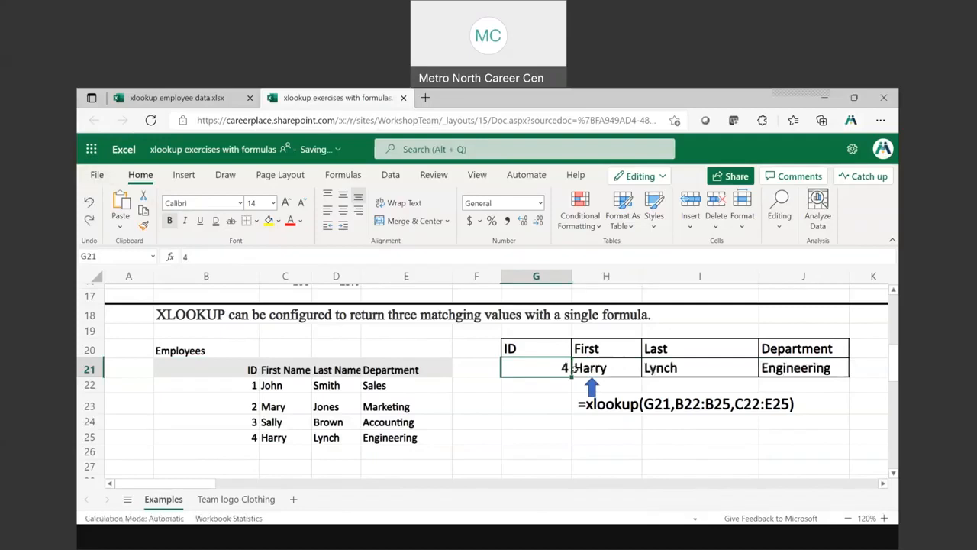
Clear the existing XLOOKUP formula from cell H21 under First
click(610, 369)
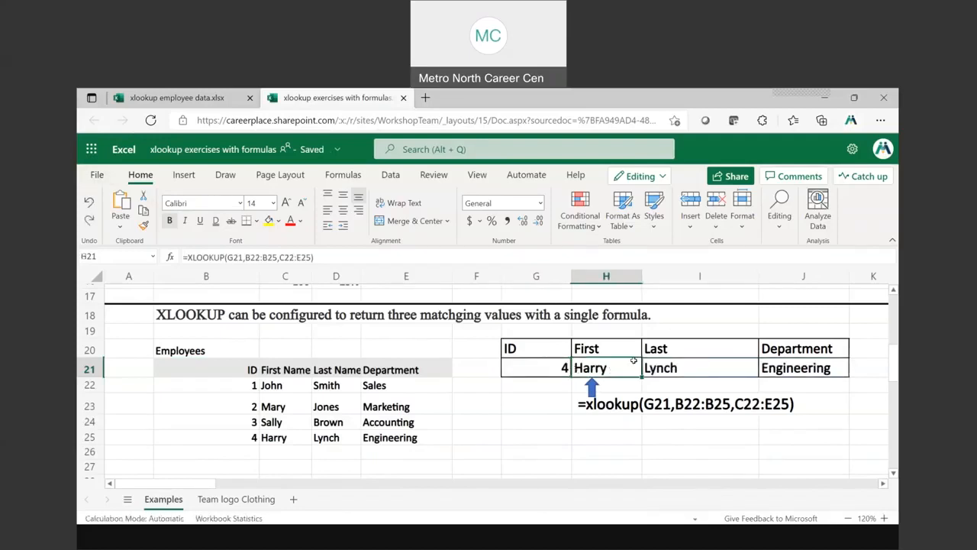
key(Delete)
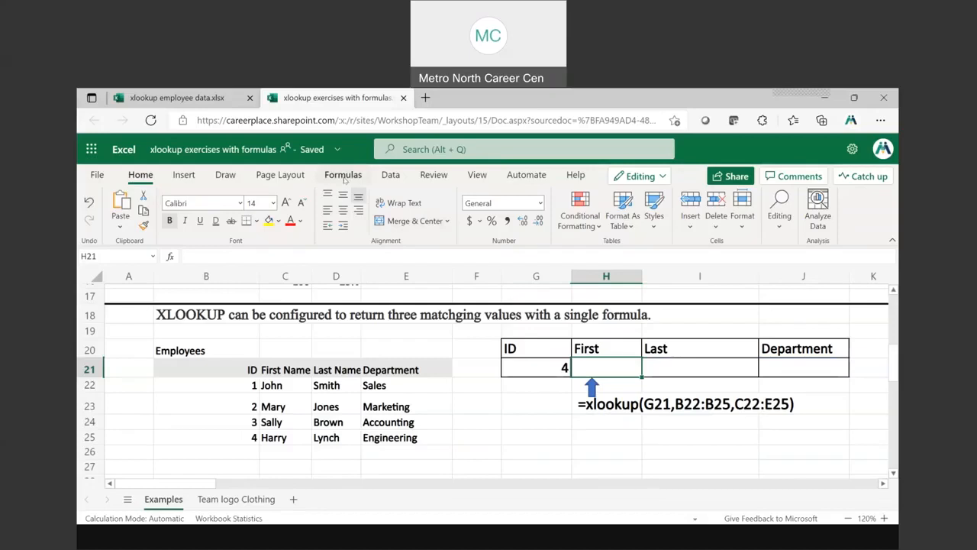
click(343, 175)
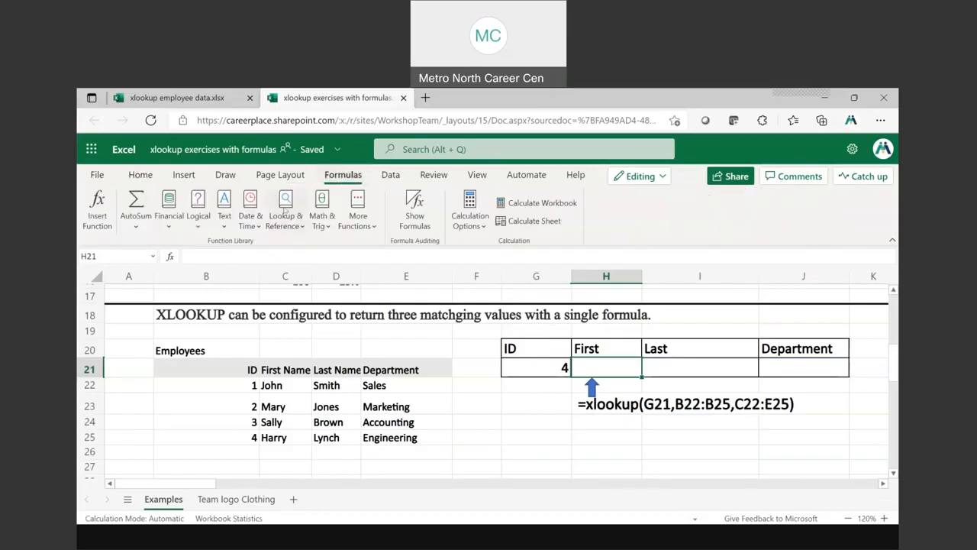
click(285, 208)
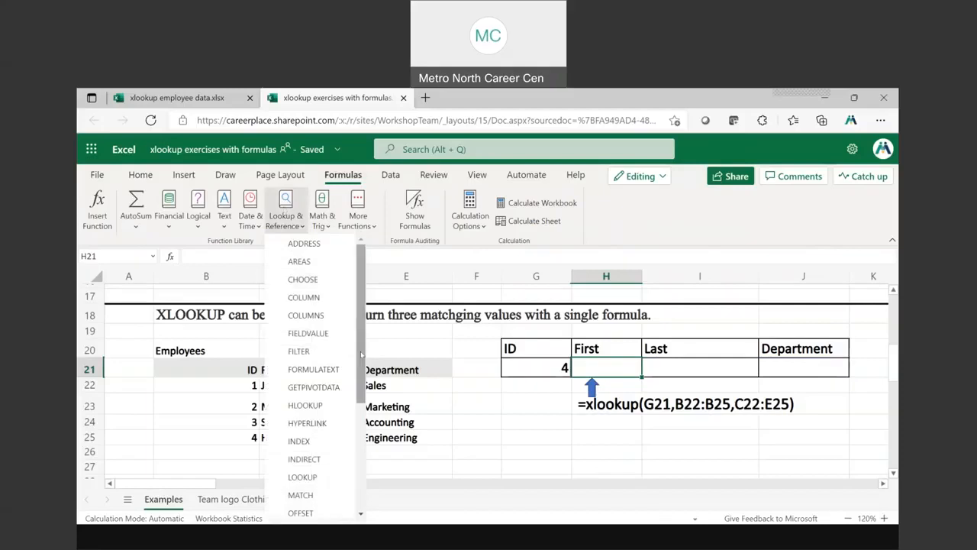
scroll(361, 353, down, 5)
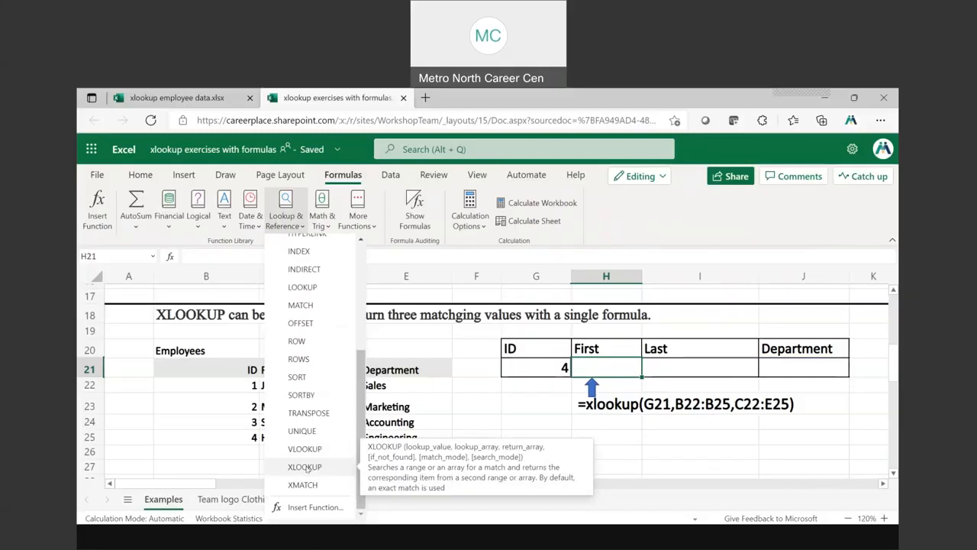
click(305, 466)
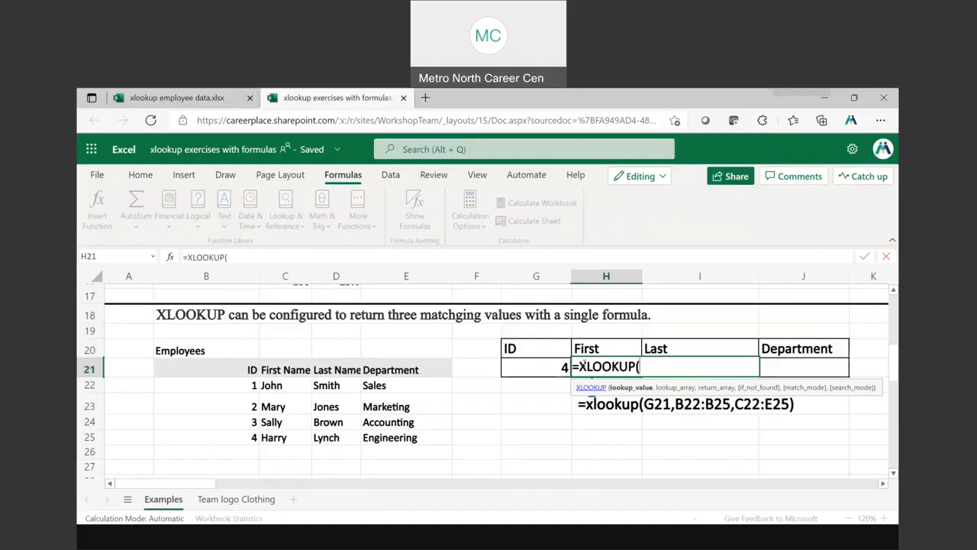
key(Escape)
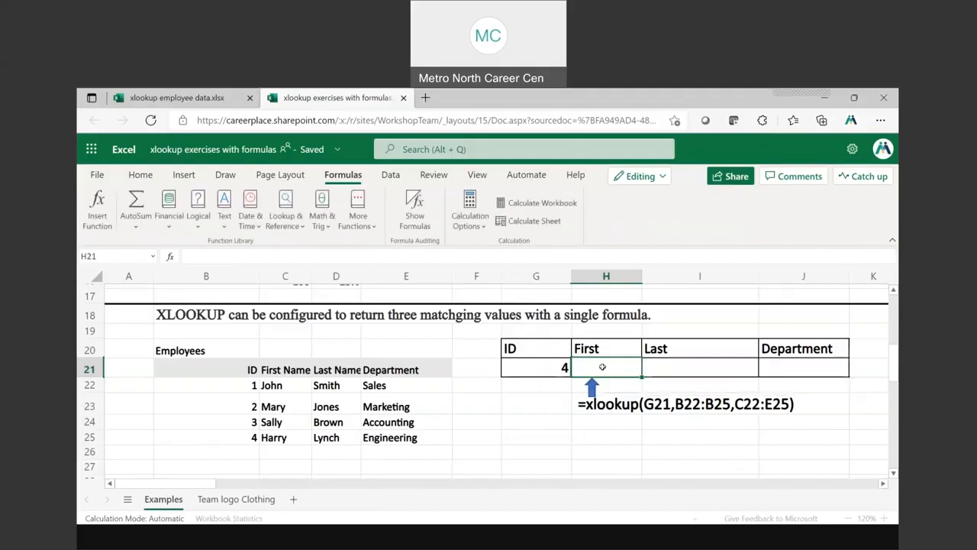
text(=x)
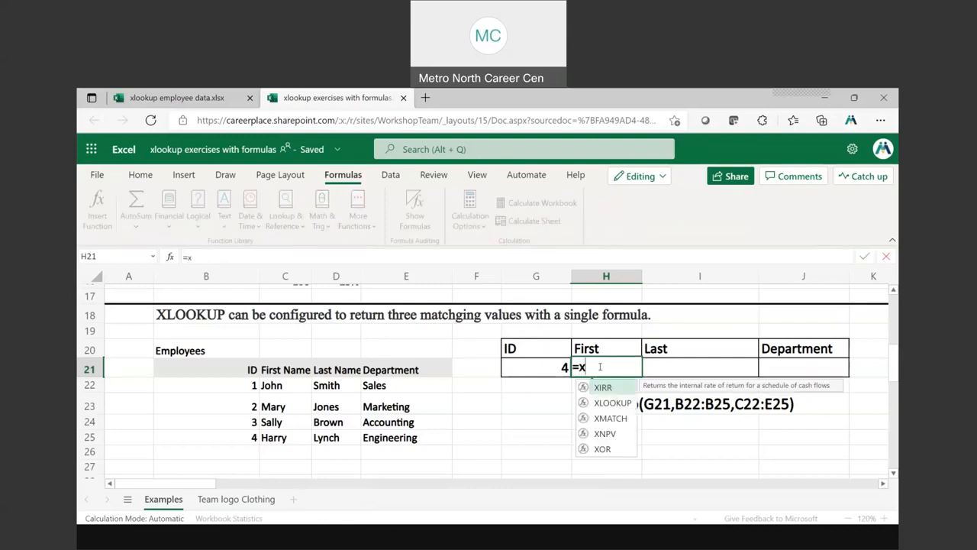
double_click(614, 403)
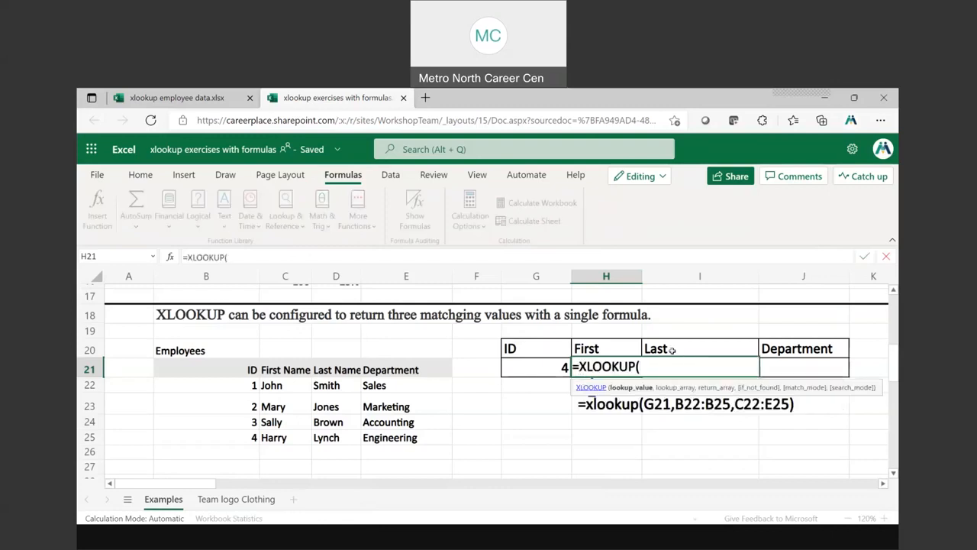
drag(653, 365, 565, 366)
key(Escape)
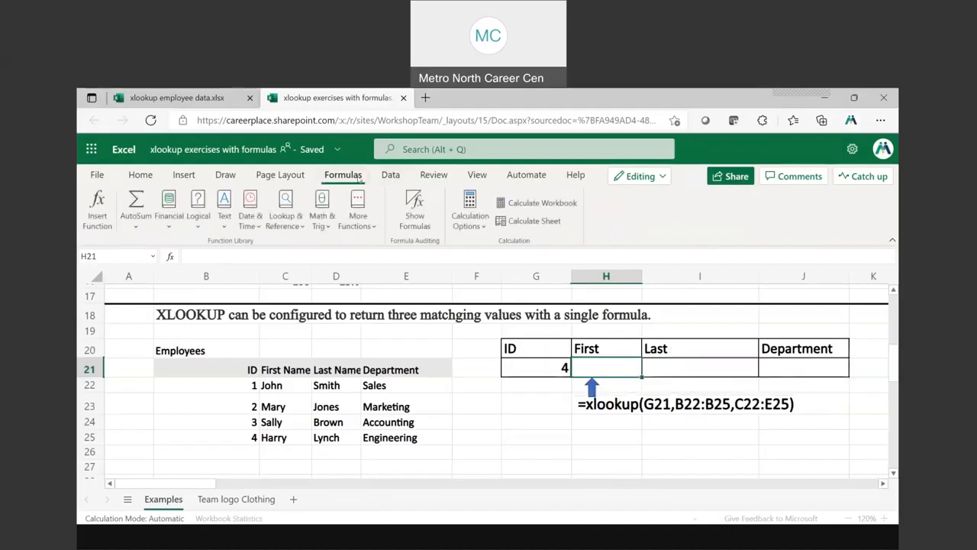
Insert the XLOOKUP function in H21 from the lookup functions, with G21 as its lookup value
click(286, 210)
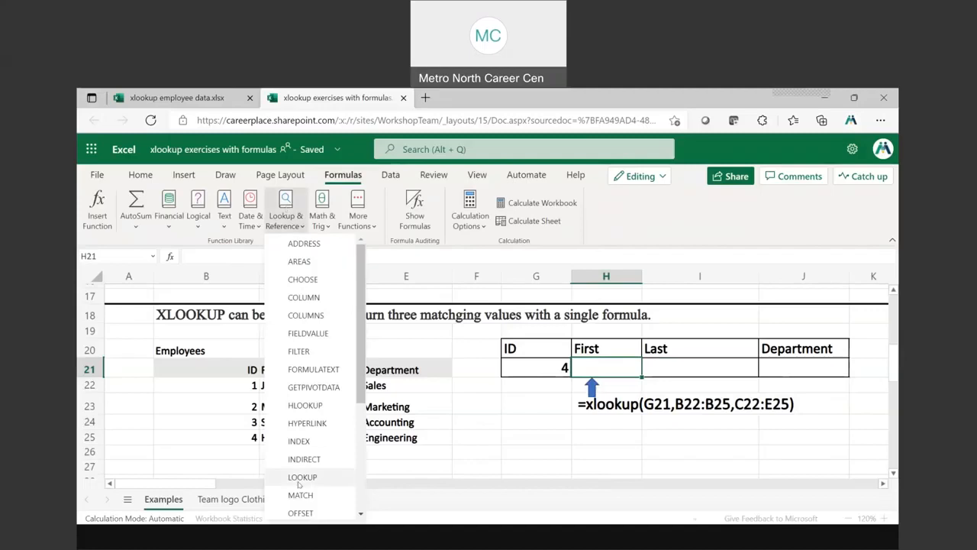
drag(361, 393, 362, 519)
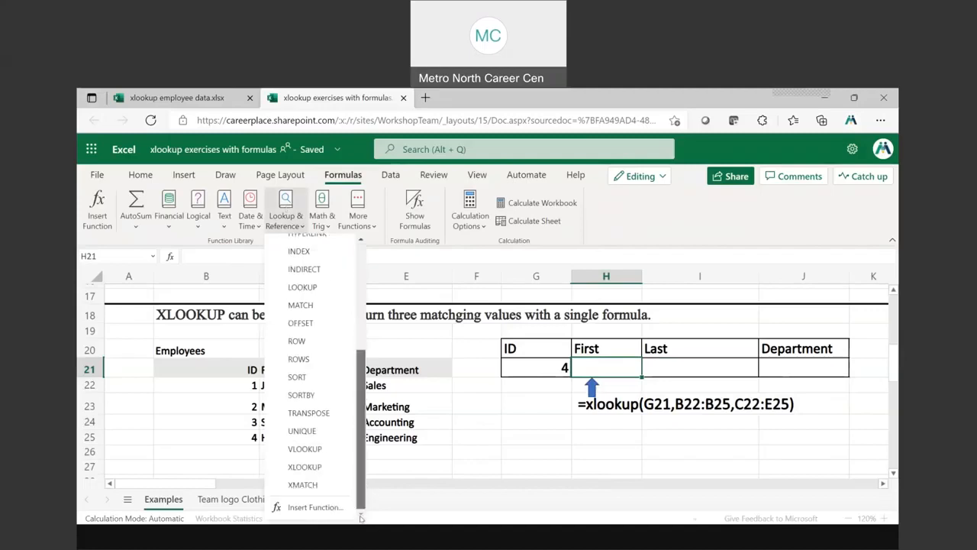
click(305, 467)
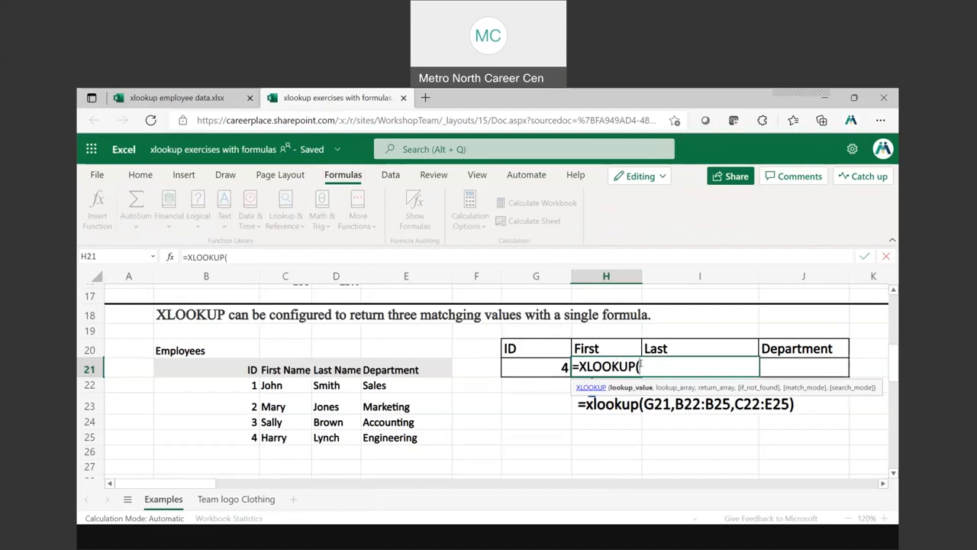
click(520, 368)
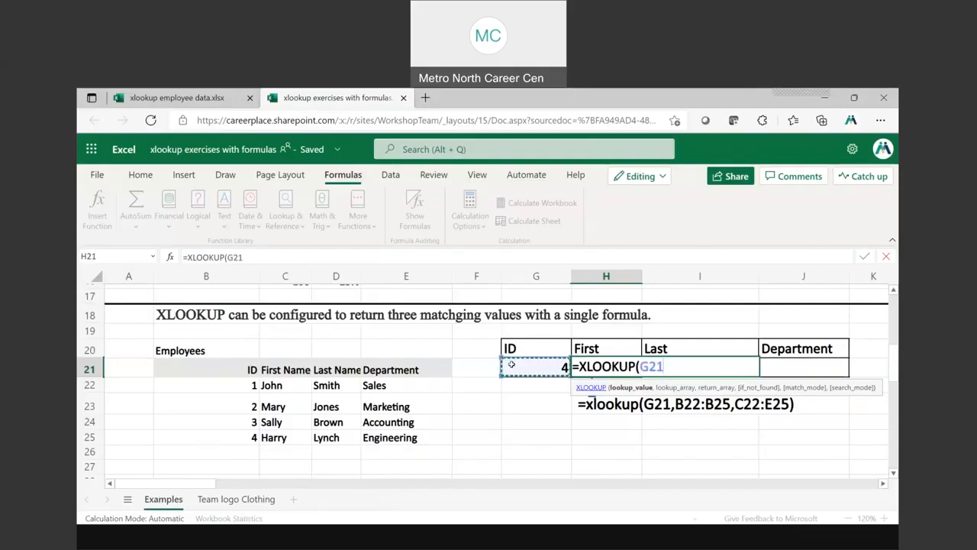
text(,)
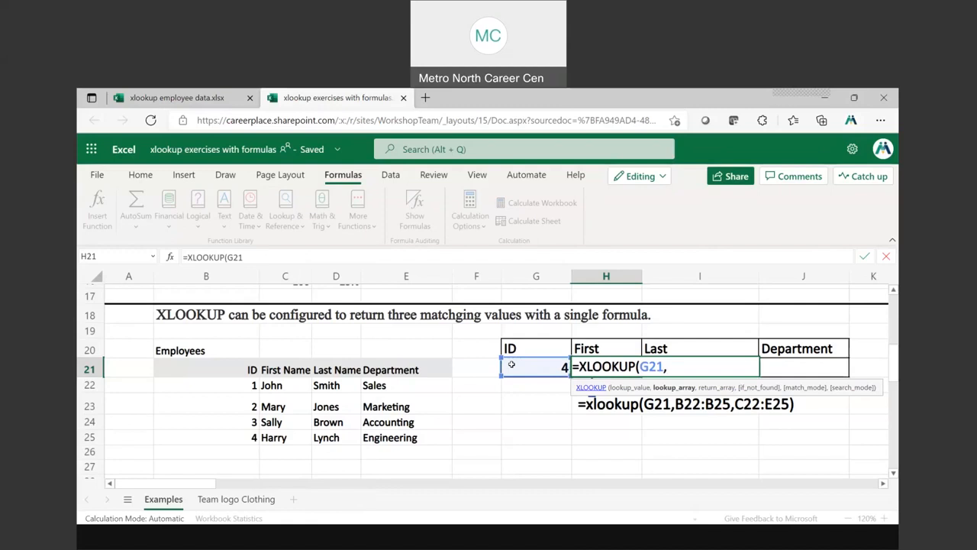
Complete the XLOOKUP formula in H21 with lookup array B22:B25 and return array C22:E25
click(246, 386)
drag(248, 408, 248, 433)
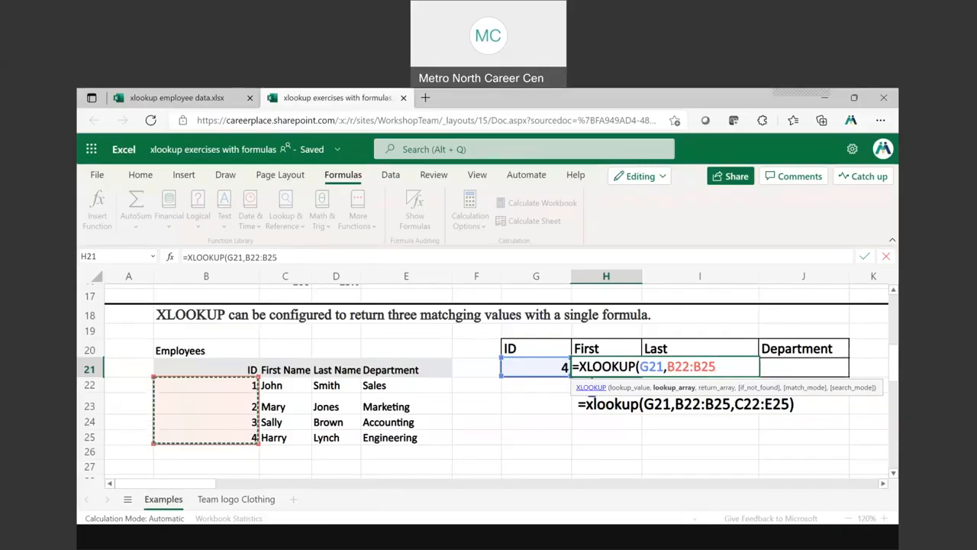
text(,)
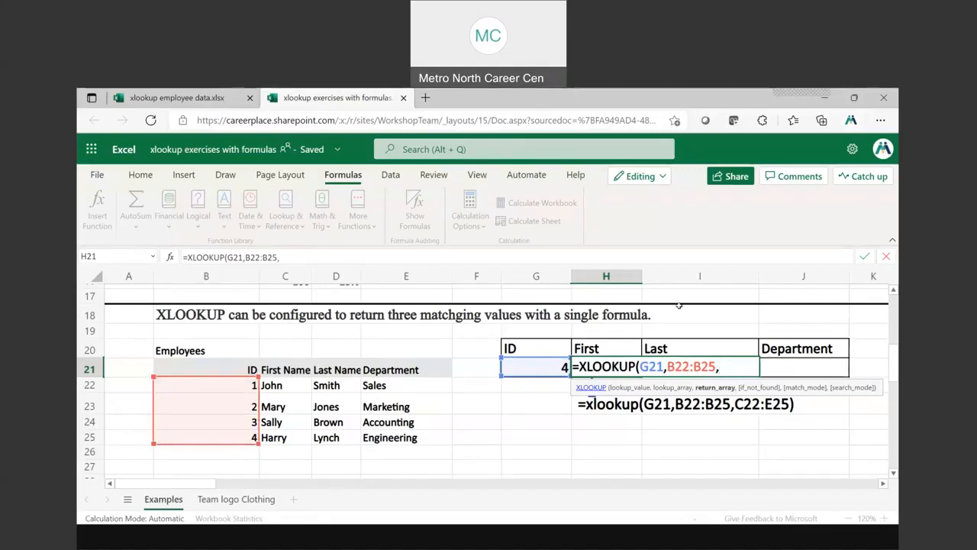
drag(275, 385, 397, 433)
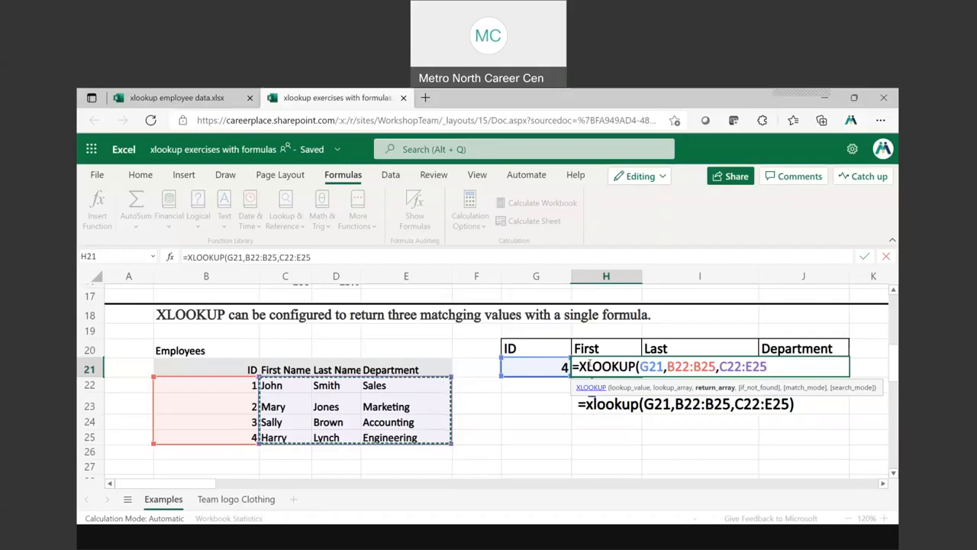
text())
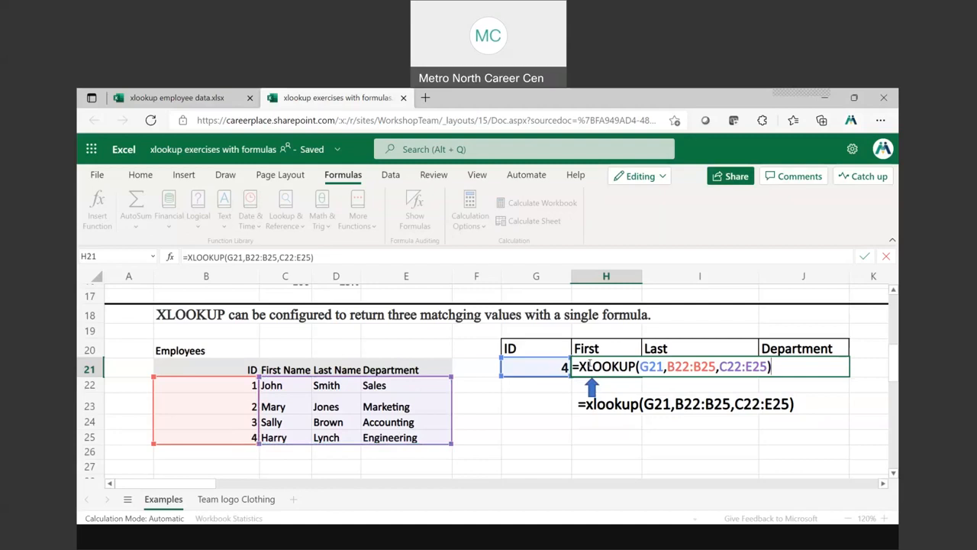
key(Return)
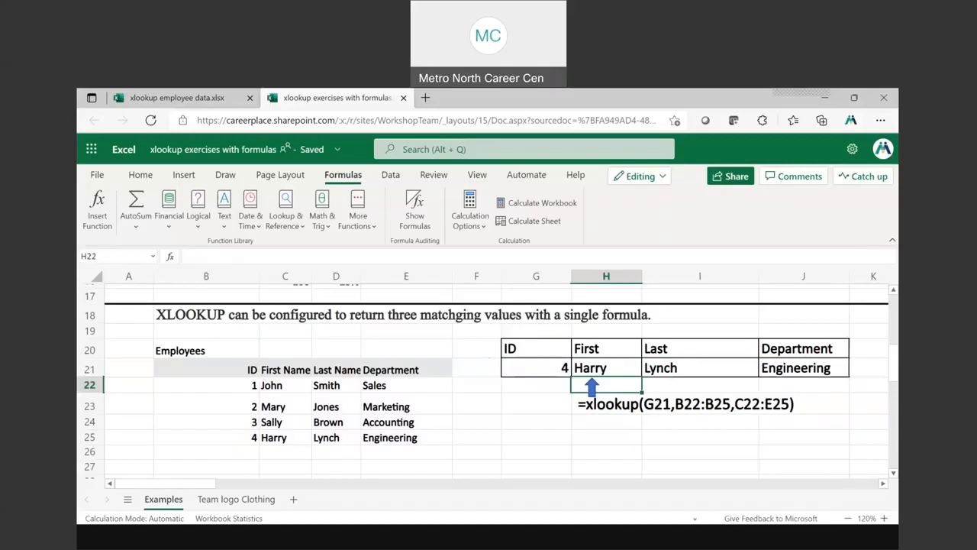
Set the lookup ID in G21 to 3 to test the formula
click(538, 368)
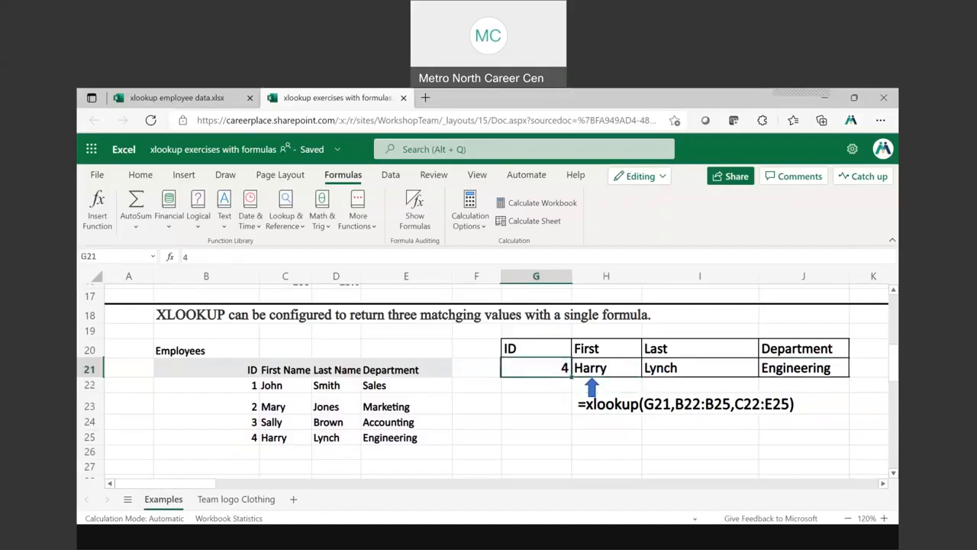
text(3)
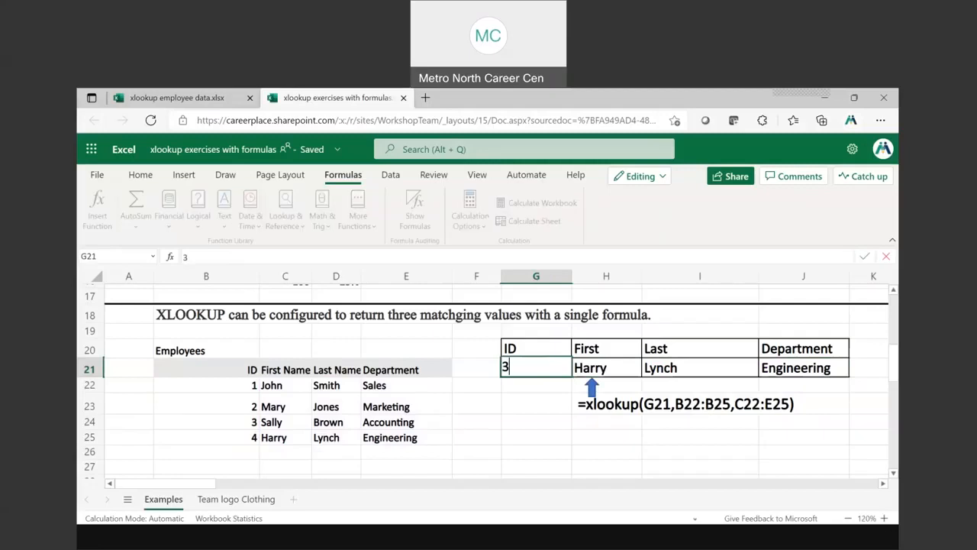
key(Return)
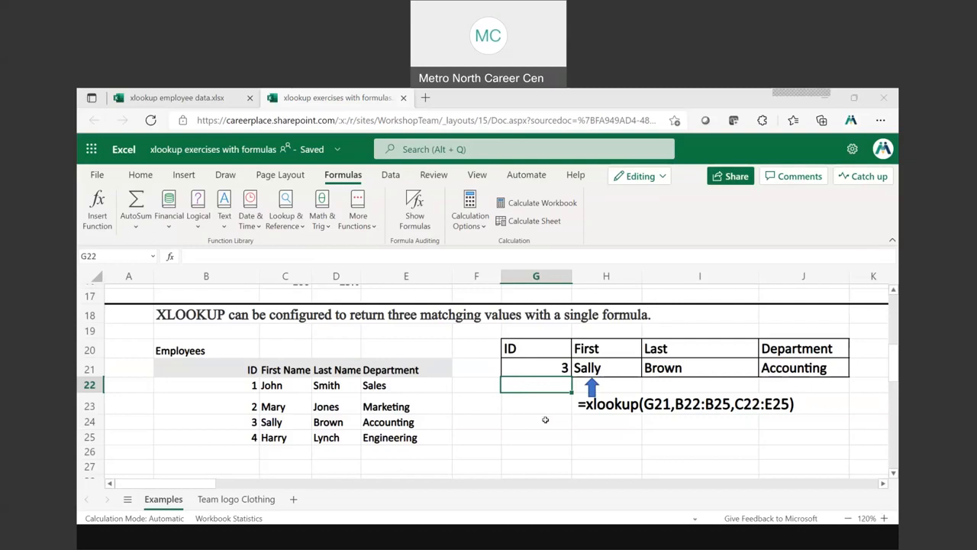
Set the lookup ID in G21 to 1 and slightly widen column D, which holds the last names
click(555, 361)
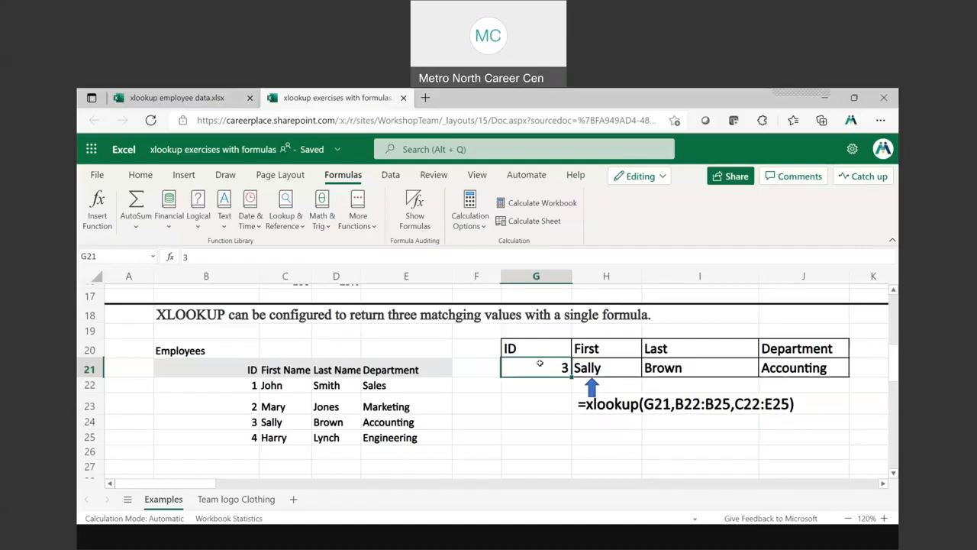
text(1)
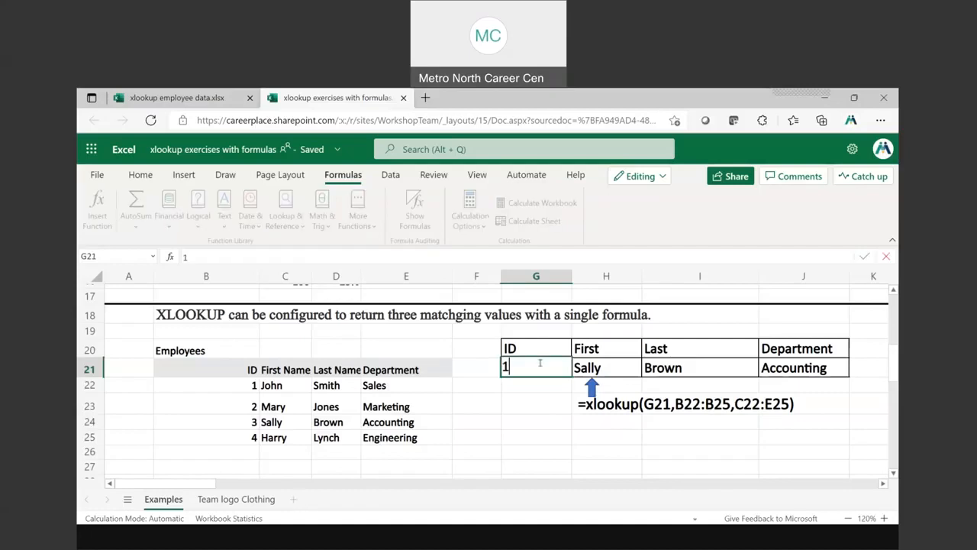
key(Return)
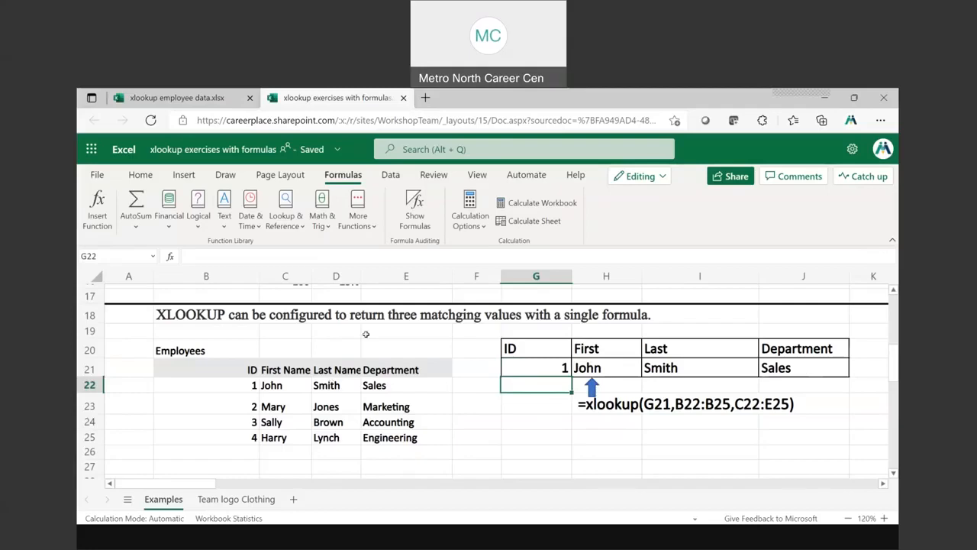
drag(362, 277, 380, 282)
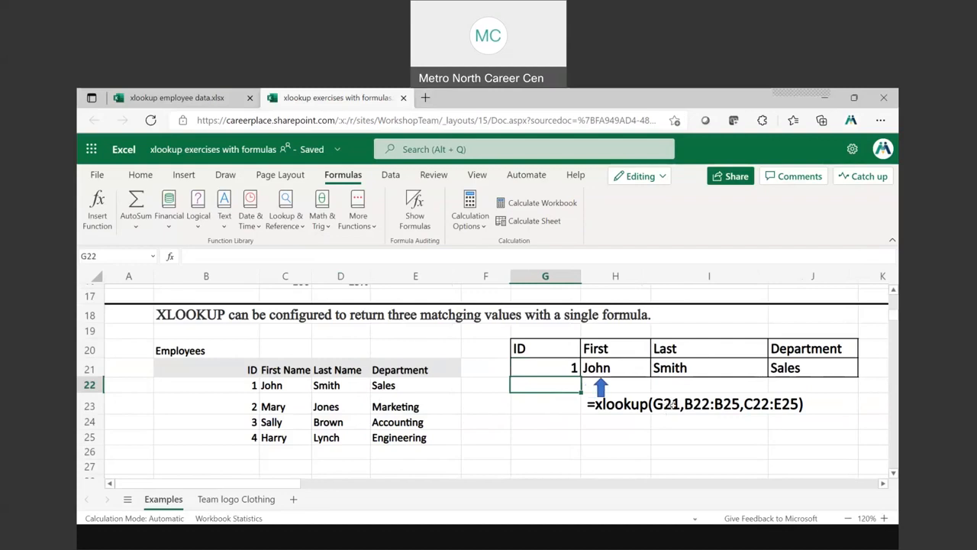
Select the lookup ID in G21, and switch to the PowerPoint slide show at slide 10, Multiple Matching Values
click(545, 368)
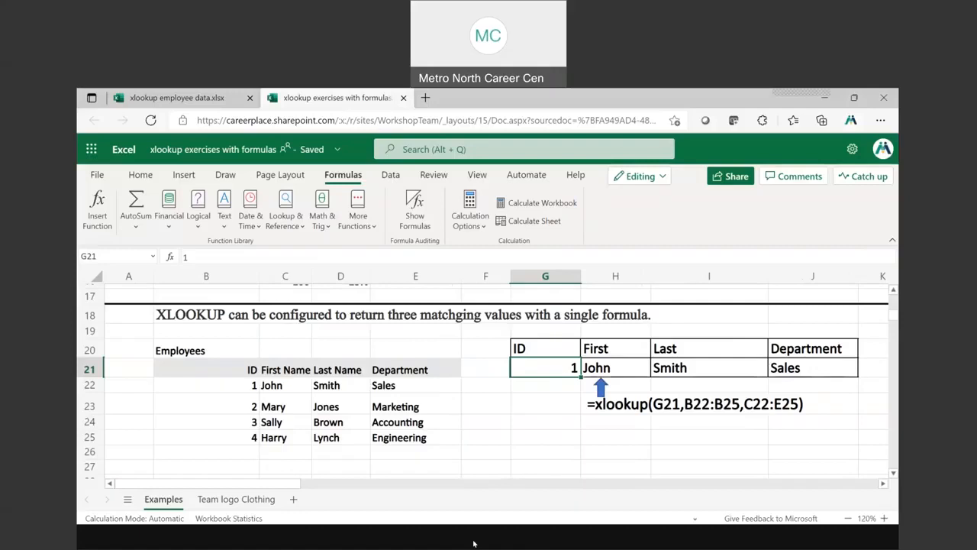
mouse_move(474, 544)
click(474, 481)
key(ctrl)
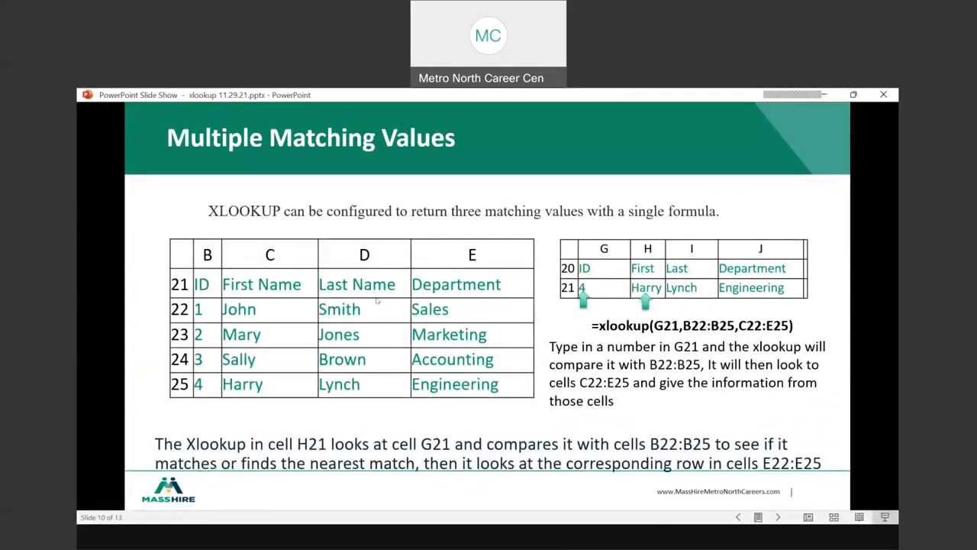
key(ctrl)
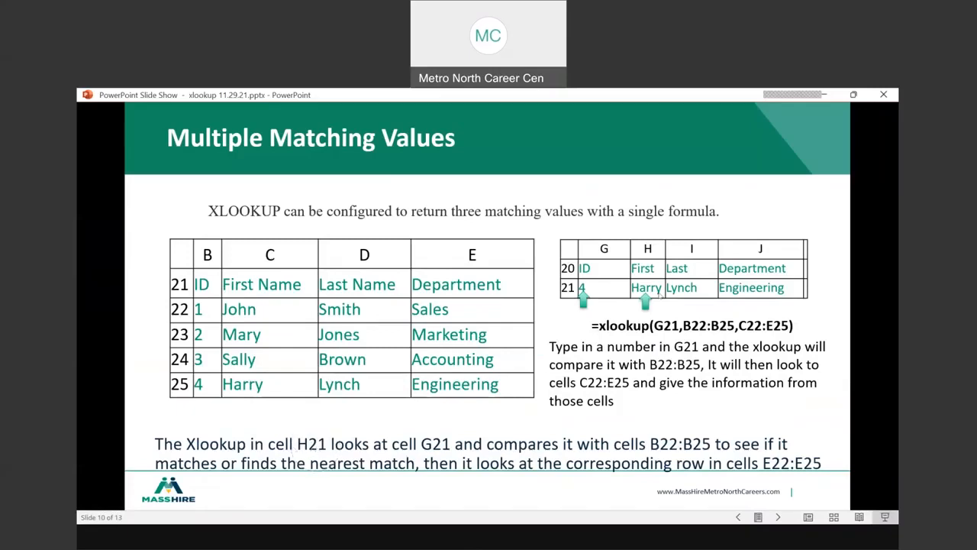
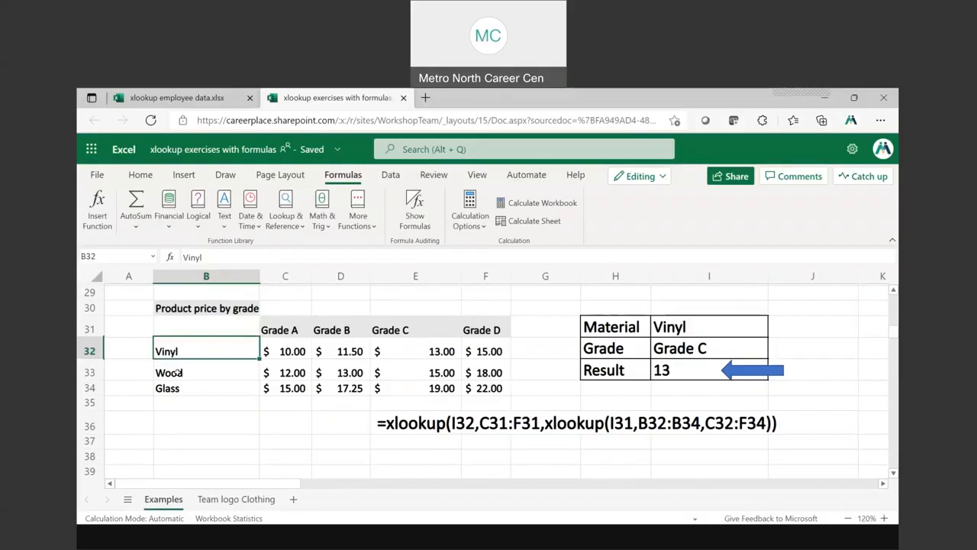
Examine the Product price by grade table, checking the Vinyl, Wood and Glass prices across the grade columns
click(176, 389)
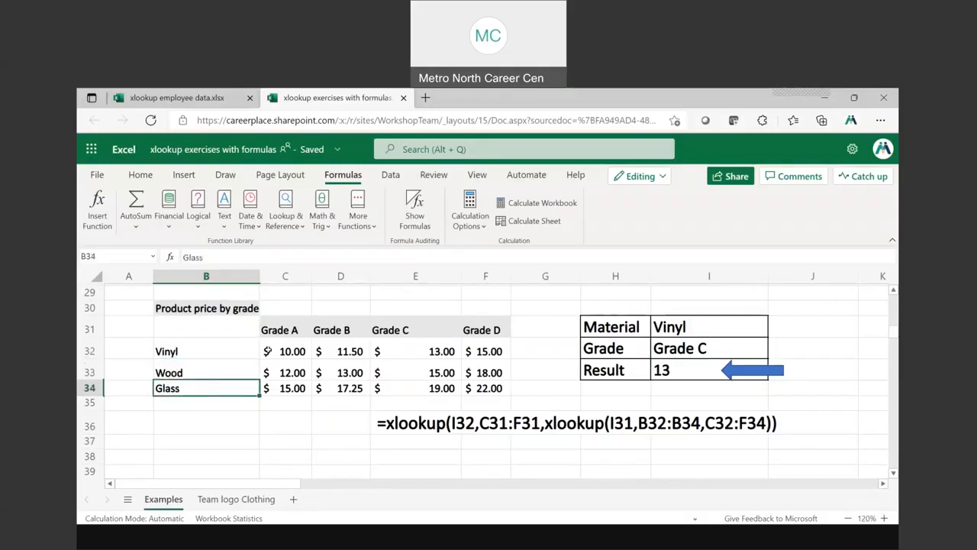
click(284, 351)
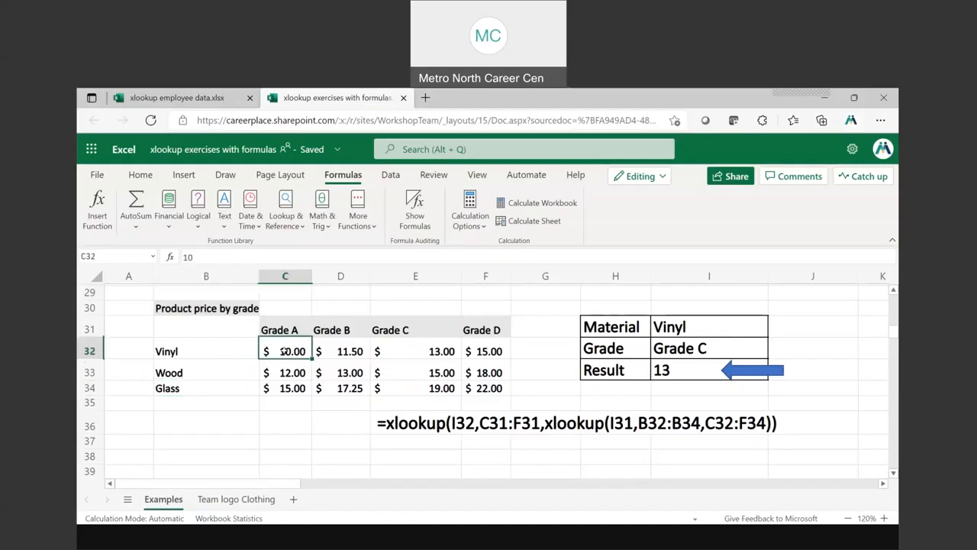
click(332, 351)
click(403, 349)
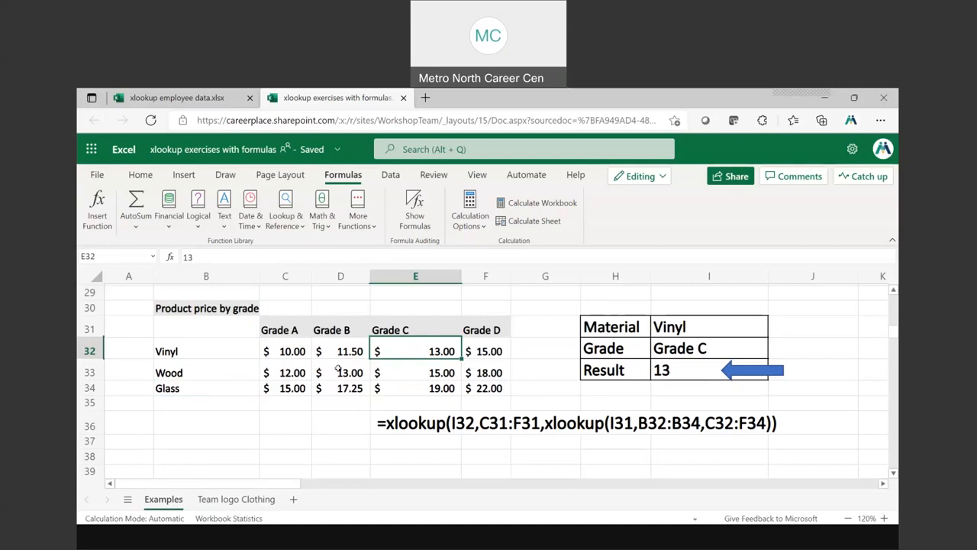
click(287, 372)
click(342, 372)
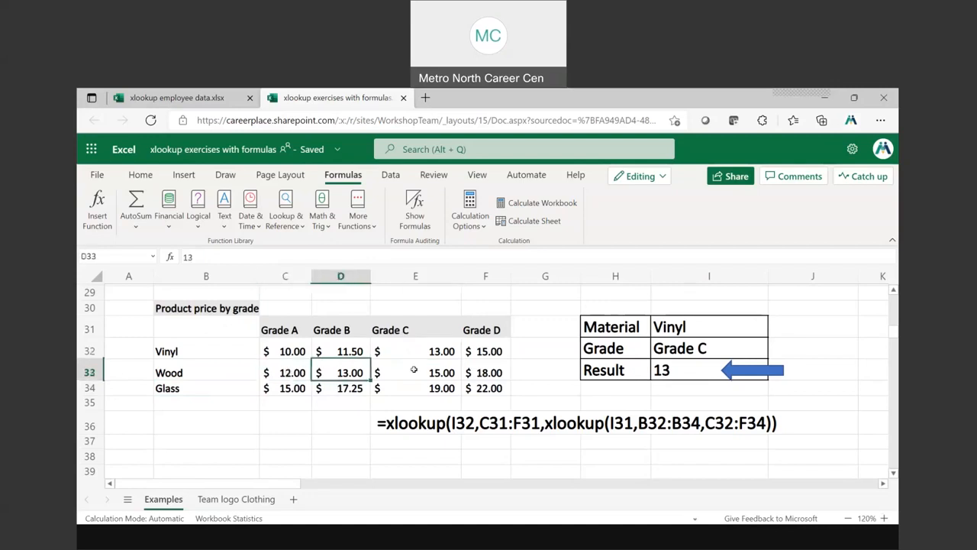
click(298, 389)
click(357, 387)
click(392, 385)
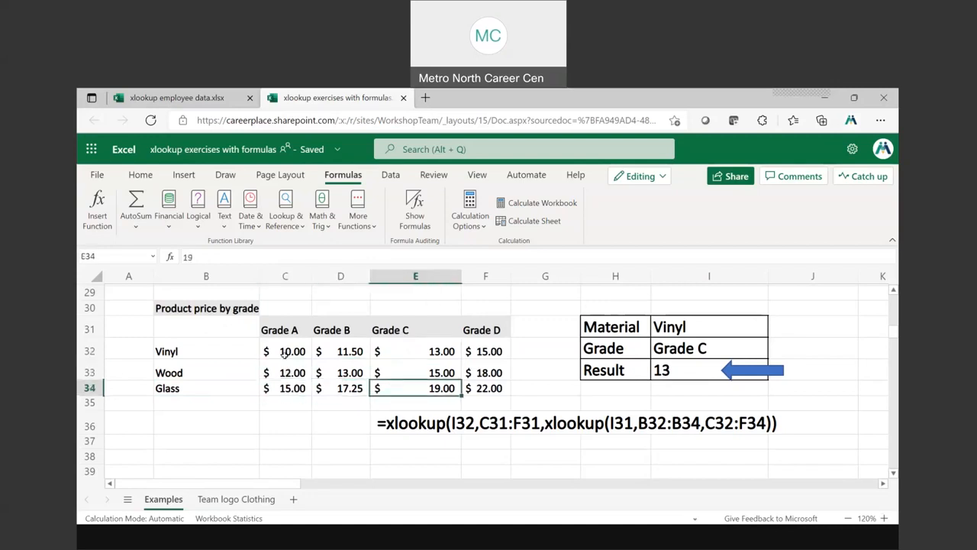
click(284, 351)
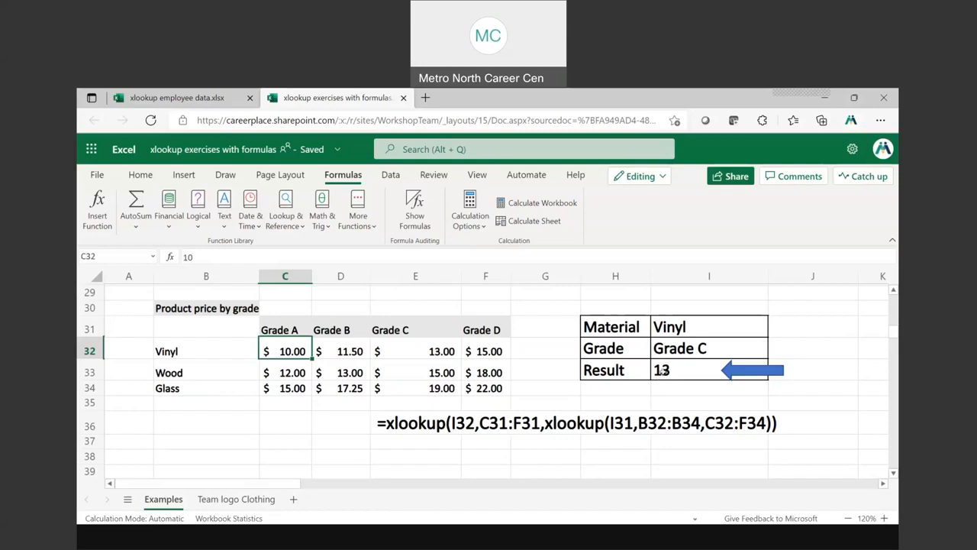
Move the blue arrow clear of the Result cell I33 into column J, and select I33
click(661, 370)
click(736, 368)
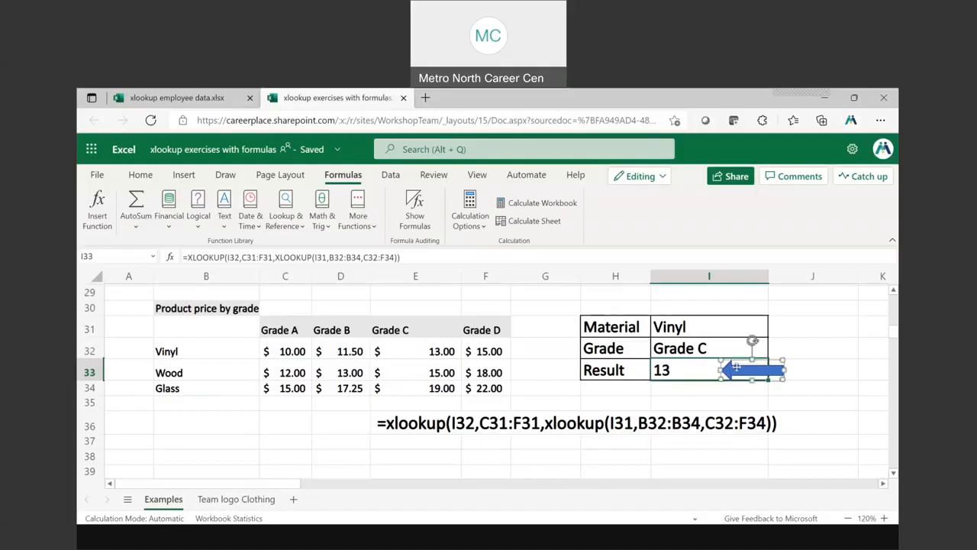
drag(736, 368, 795, 368)
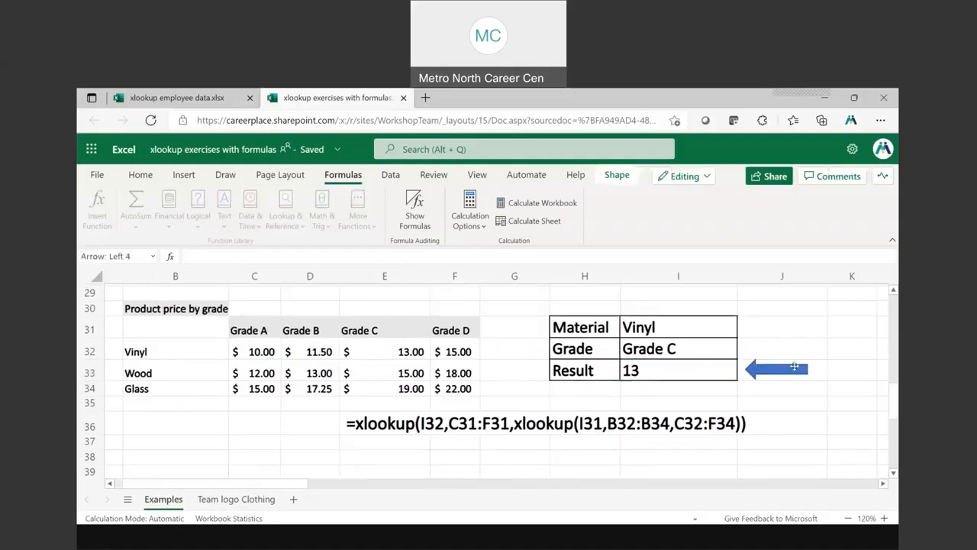
click(644, 370)
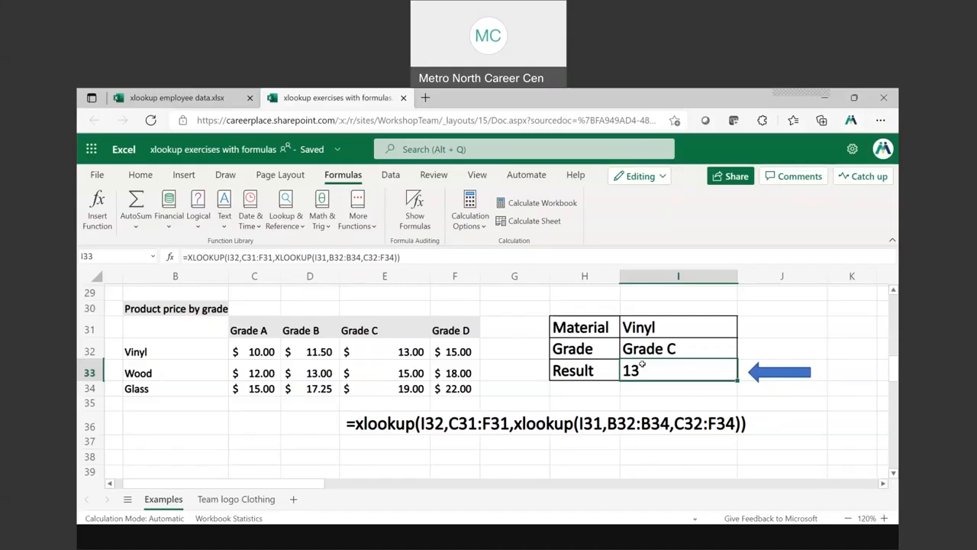
key(Delete)
text(=xlookup)
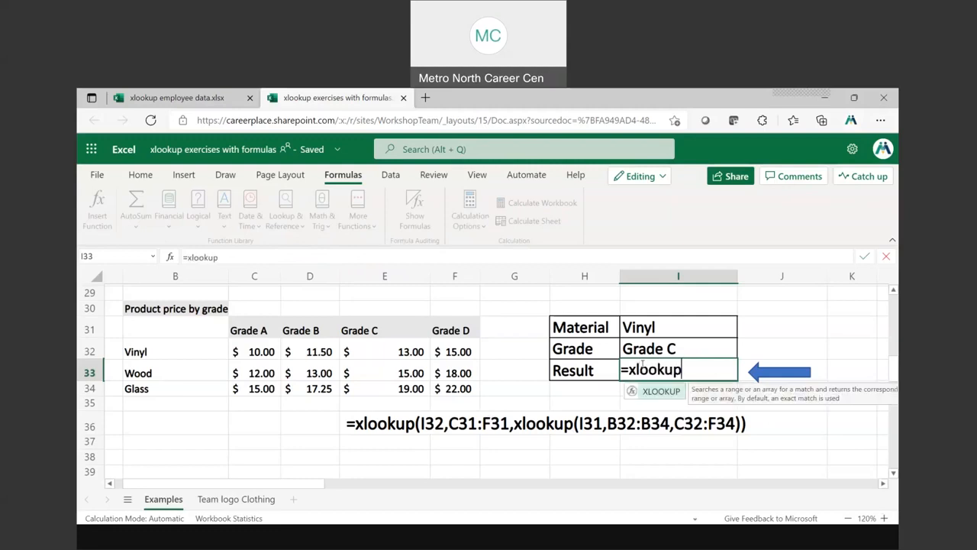
text(()
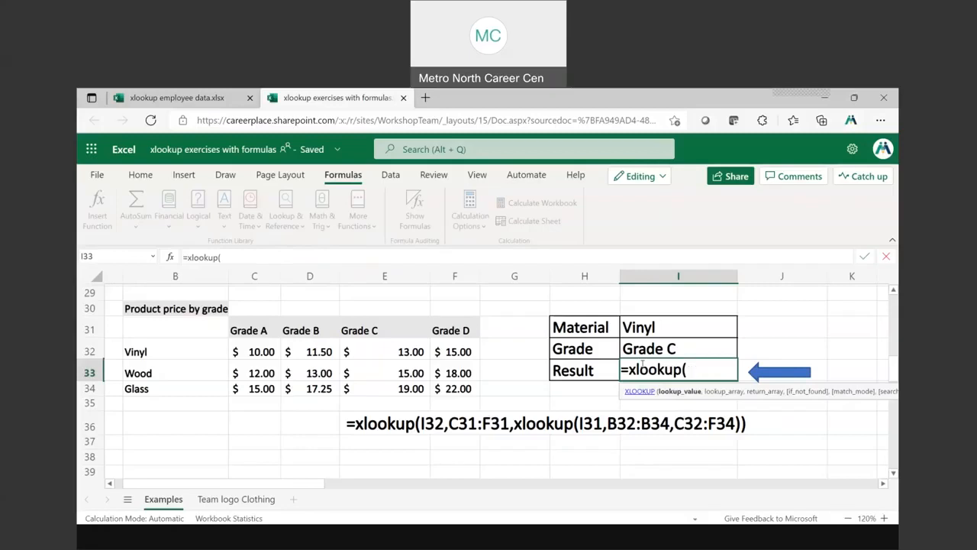
click(654, 347)
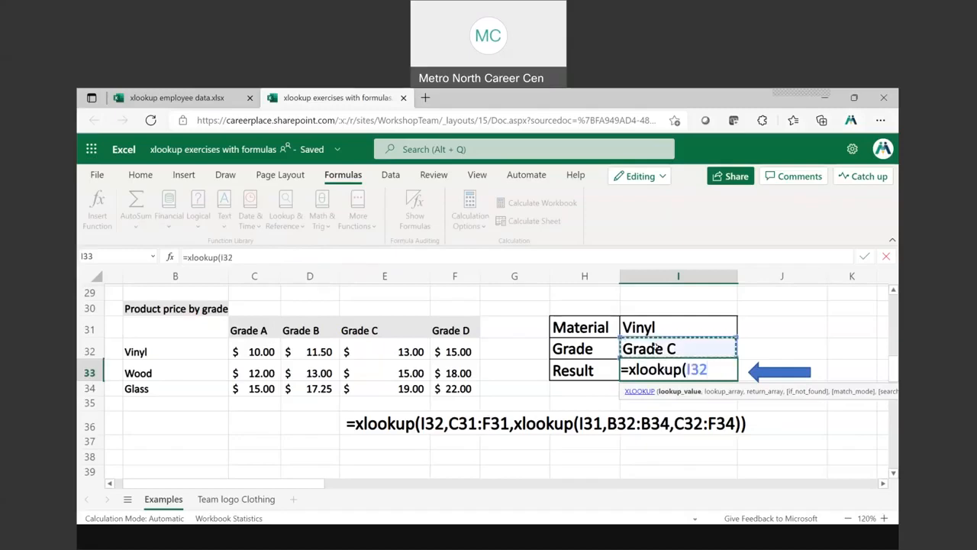
text(,)
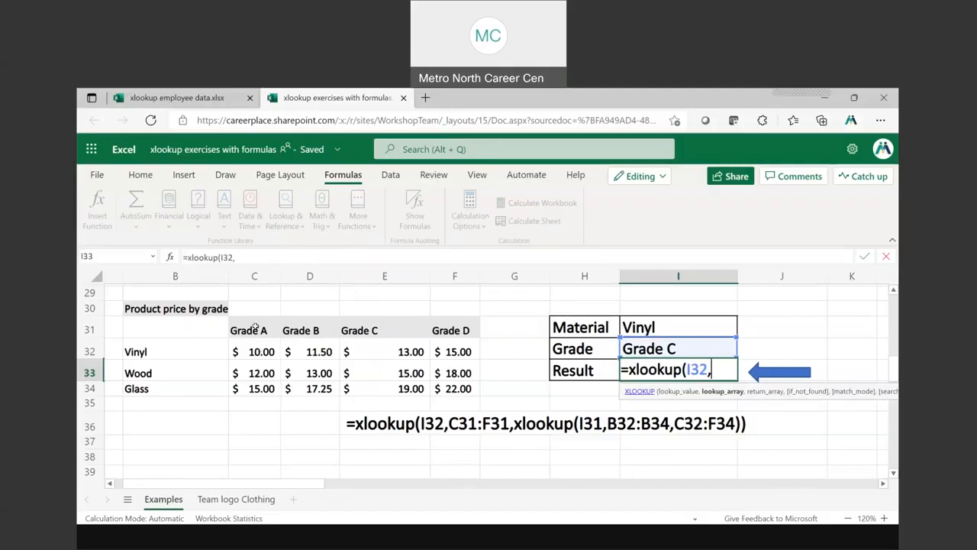
click(256, 327)
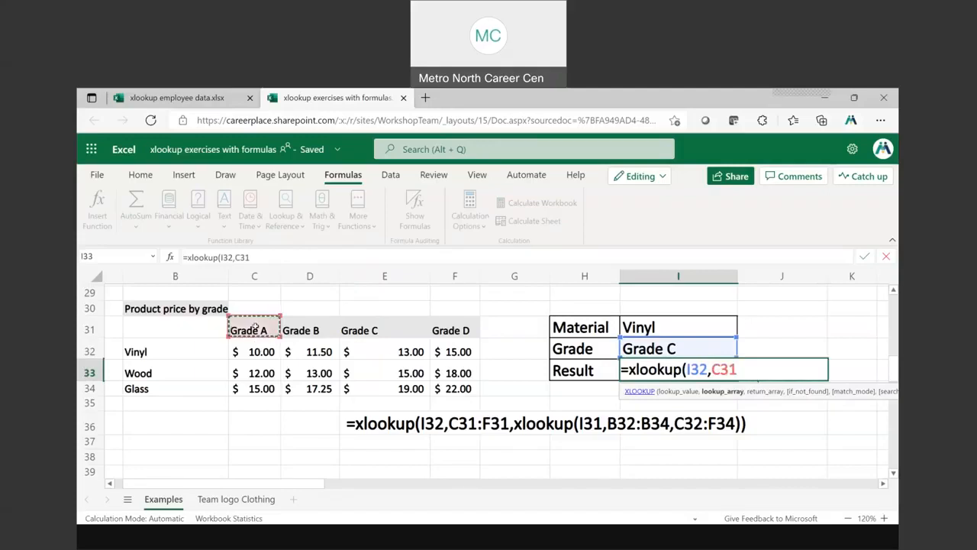
drag(255, 327, 458, 385)
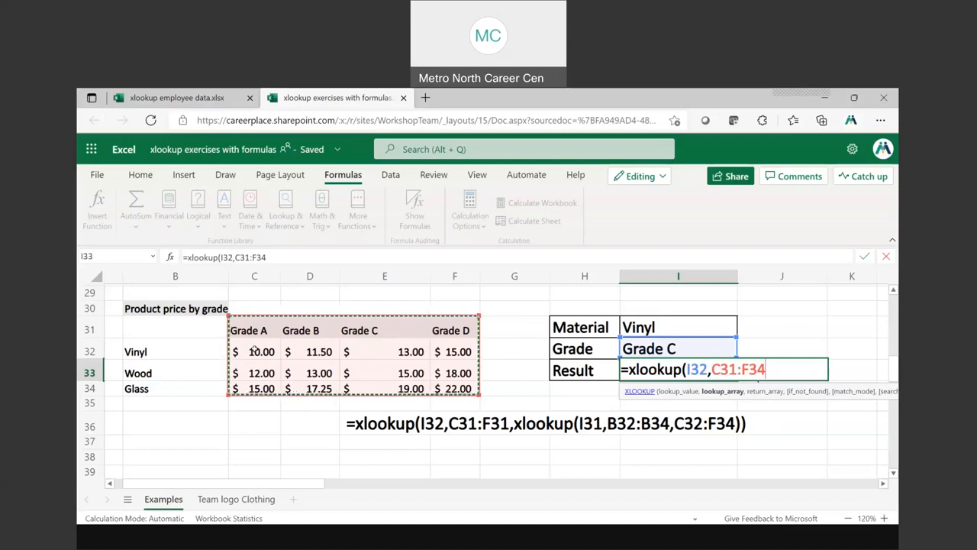
key(Escape)
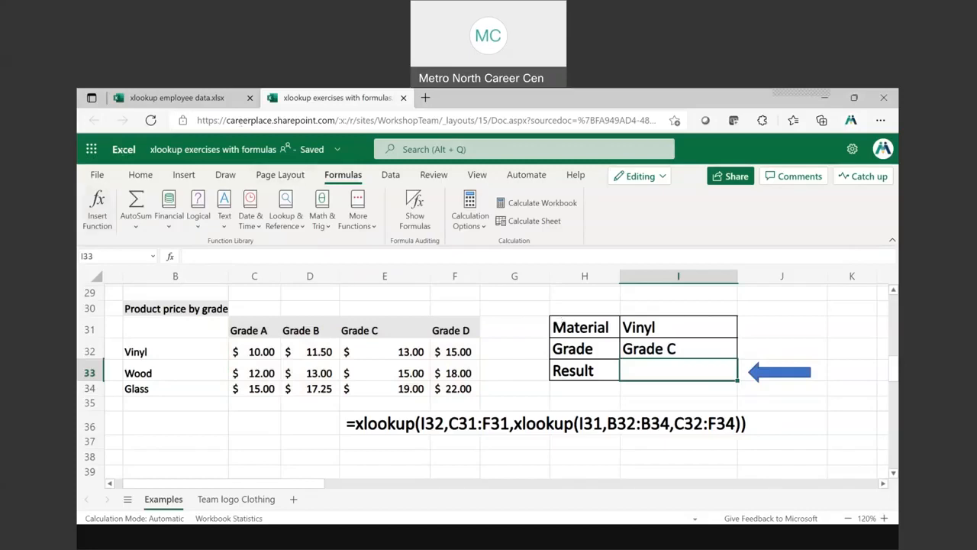
key(ctrl+z)
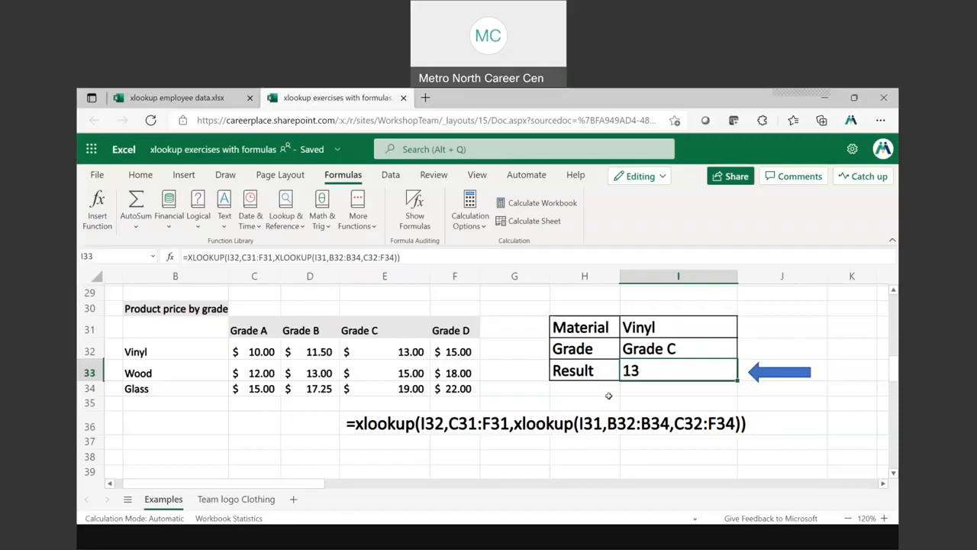
Replace the formula in I33 with a new XLOOKUP using lookup value I32 and lookup array C31:F31
key(Delete)
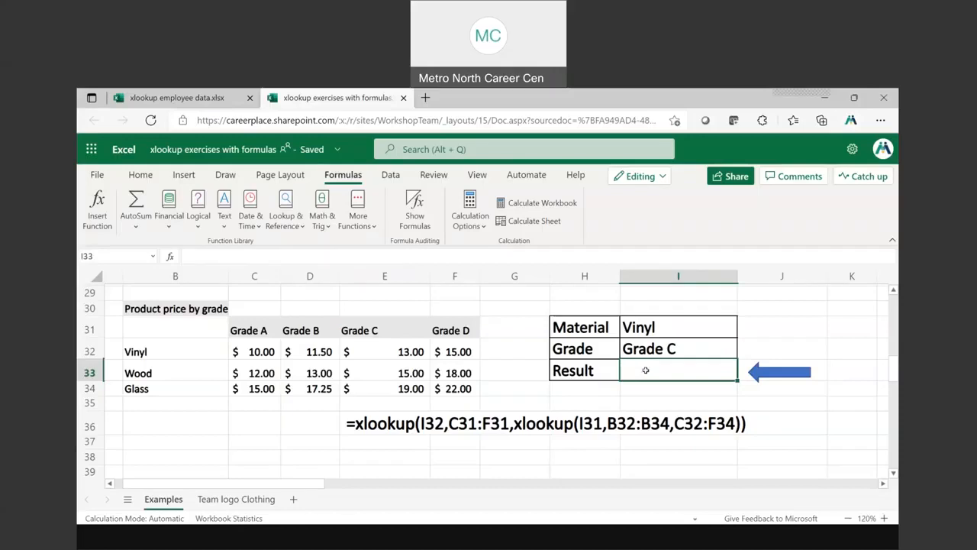
text(xl)
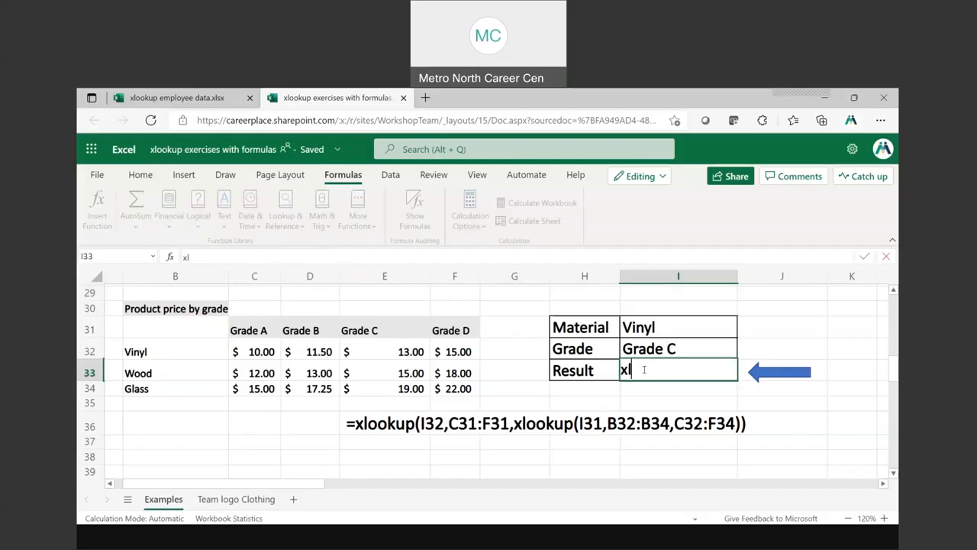
text(ookup()
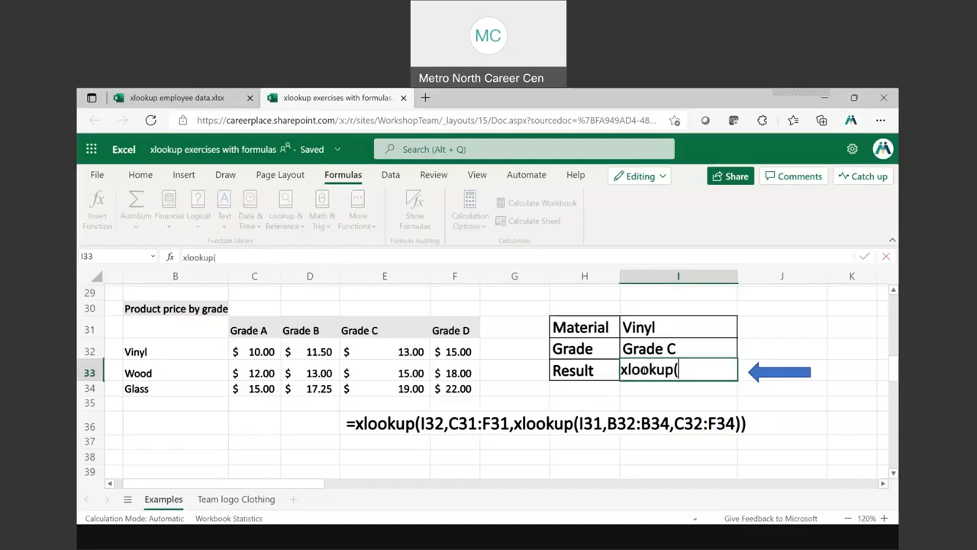
click(648, 349)
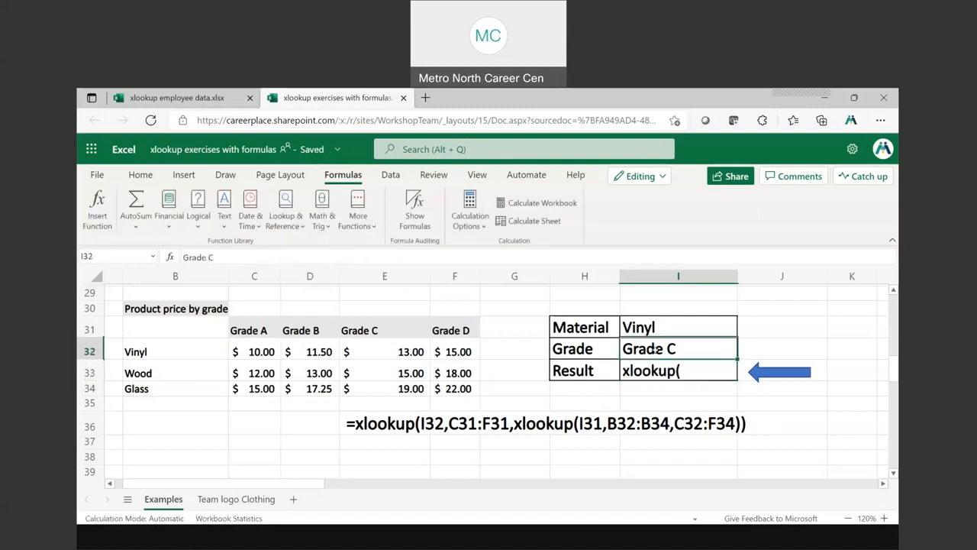
double_click(679, 370)
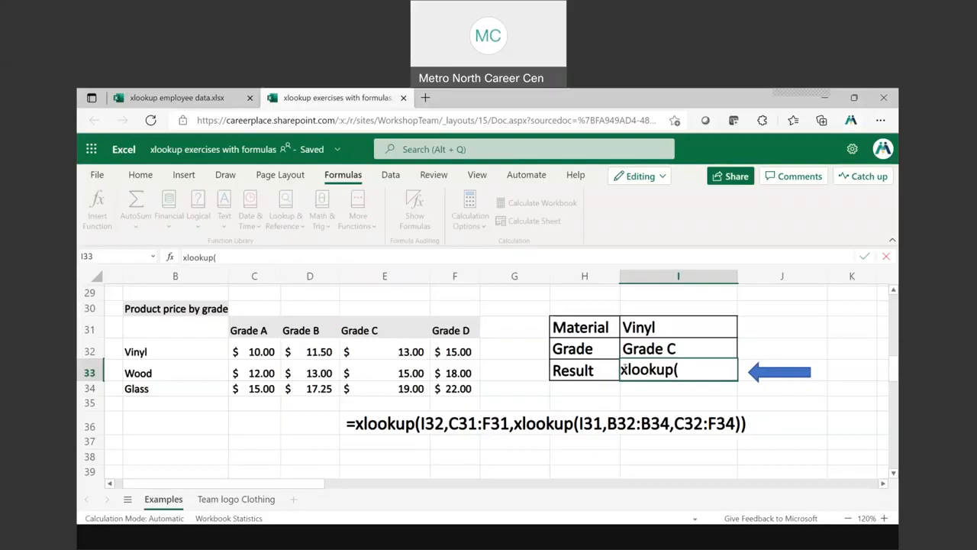
text(=)
click(696, 368)
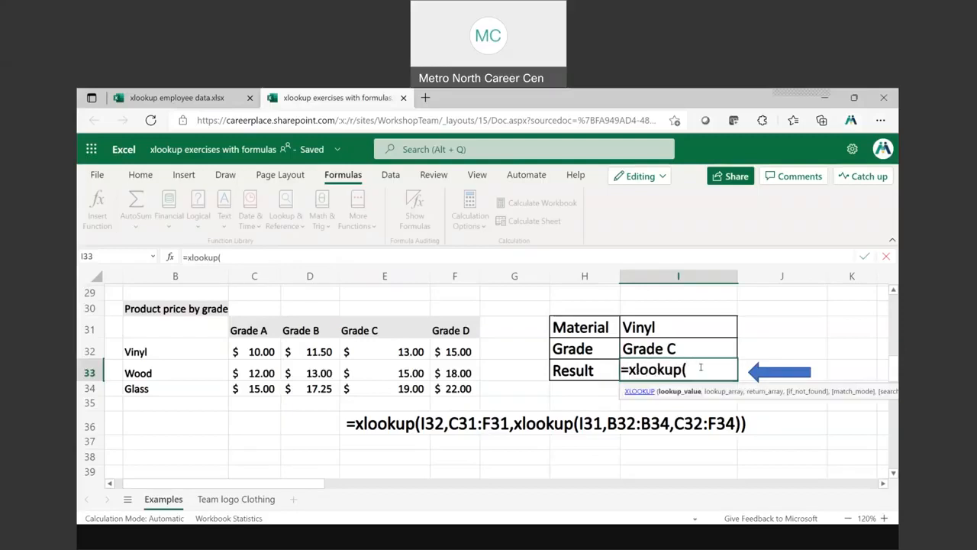
click(654, 349)
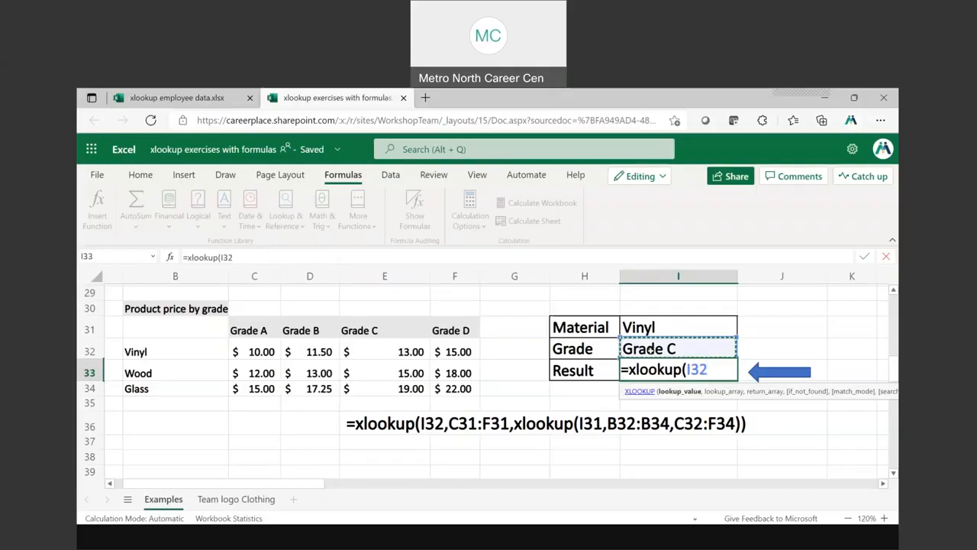
text(,)
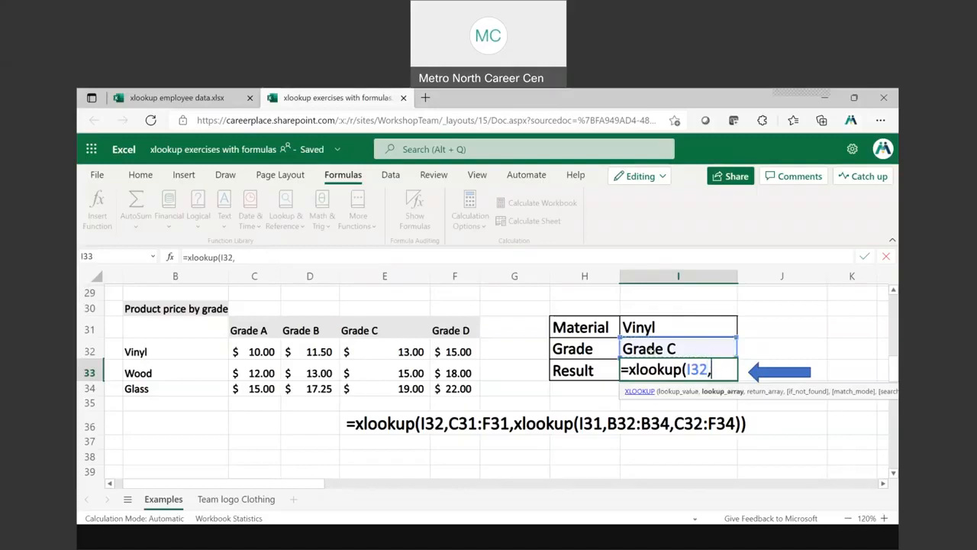
drag(248, 329, 455, 330)
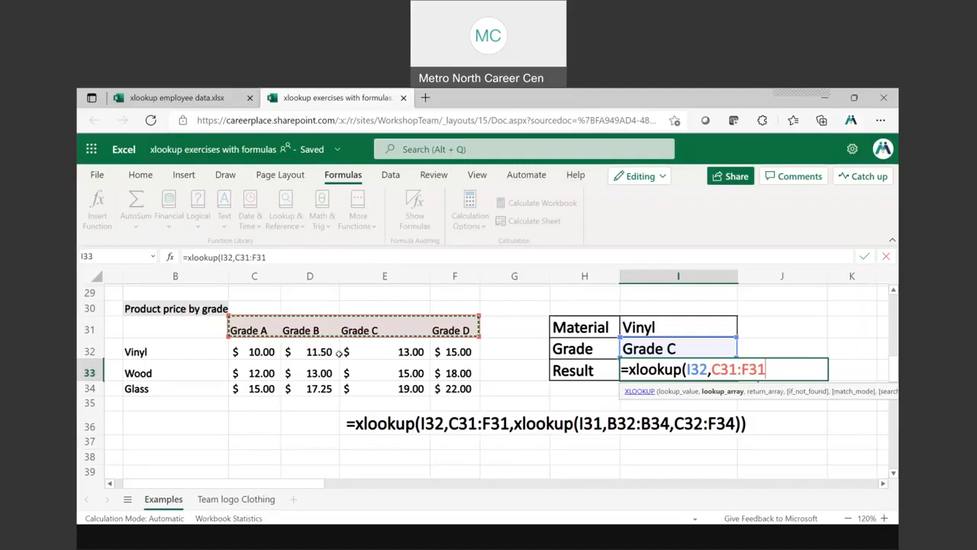
Nest a second XLOOKUP as the return array in I33, with lookup value I31 and lookup array B32:B34
text(,xlookup)
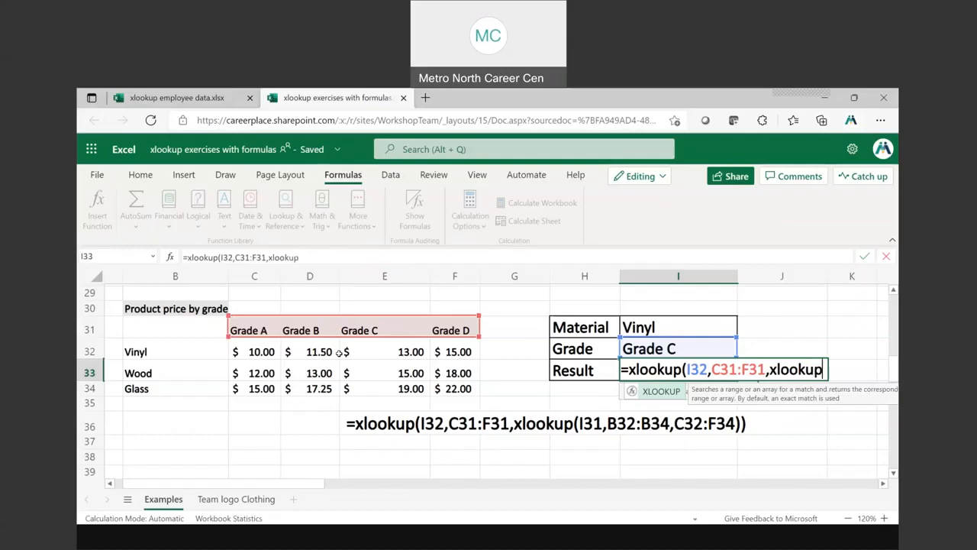
text(()
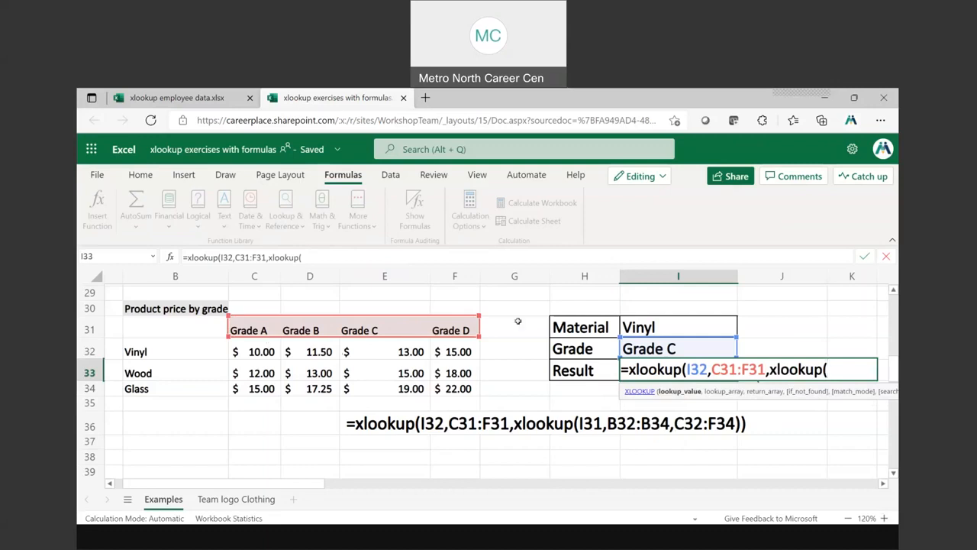
click(640, 327)
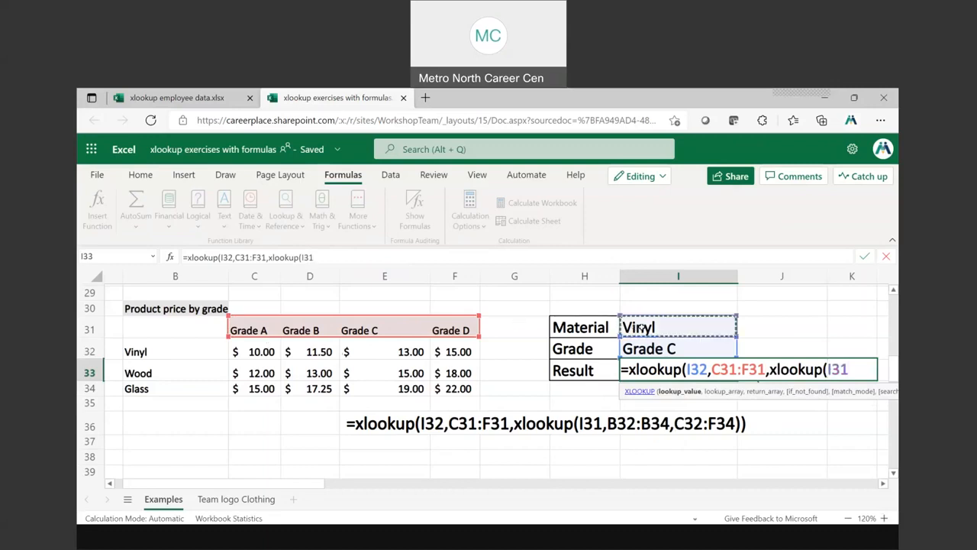
text(,)
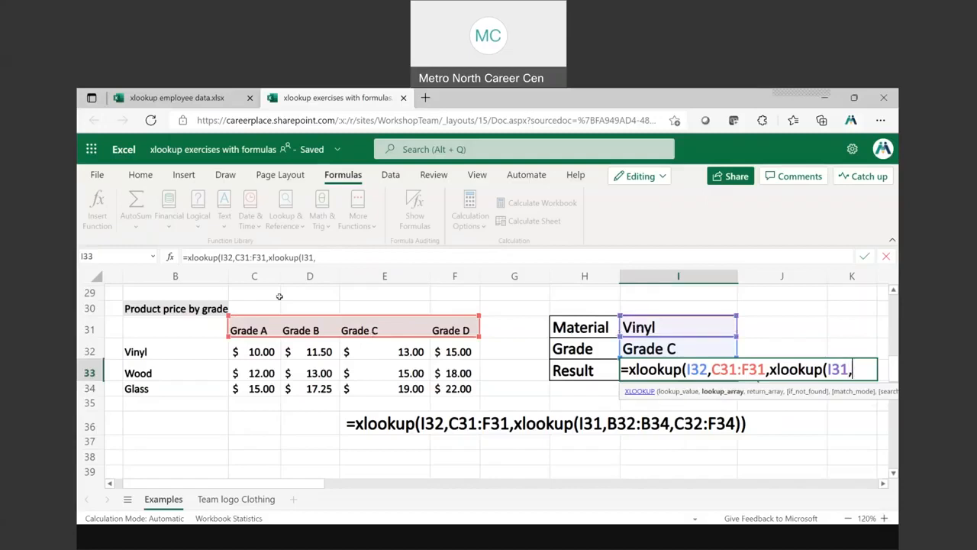
drag(170, 351, 171, 383)
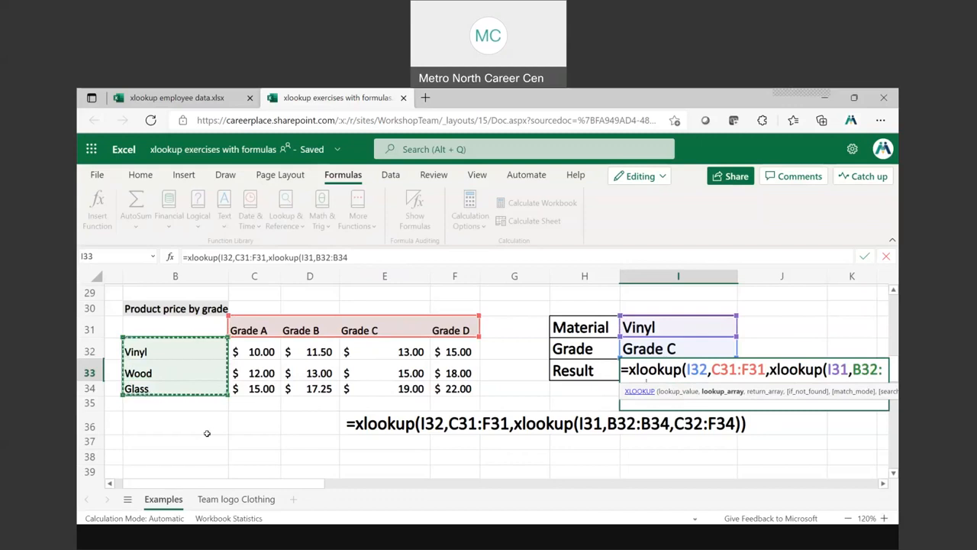
text(,)
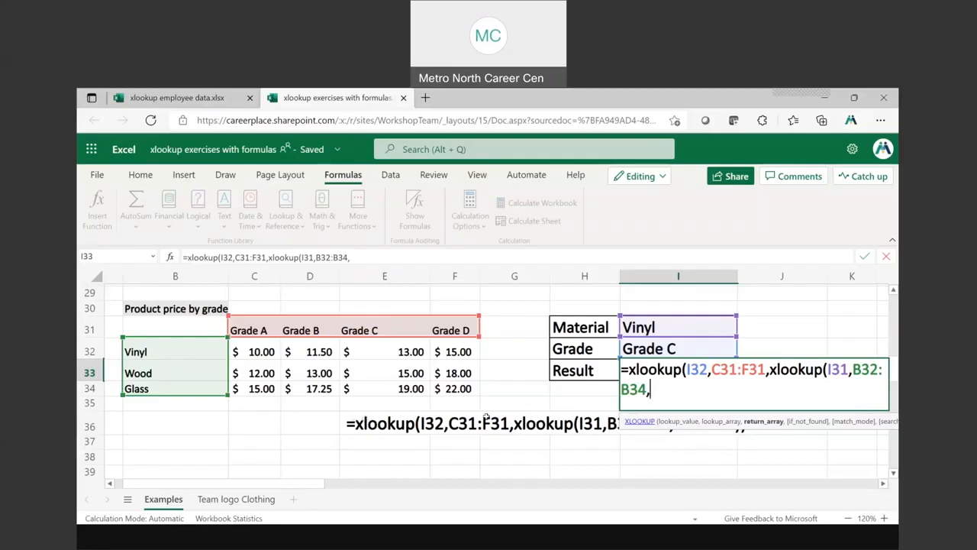
click(368, 425)
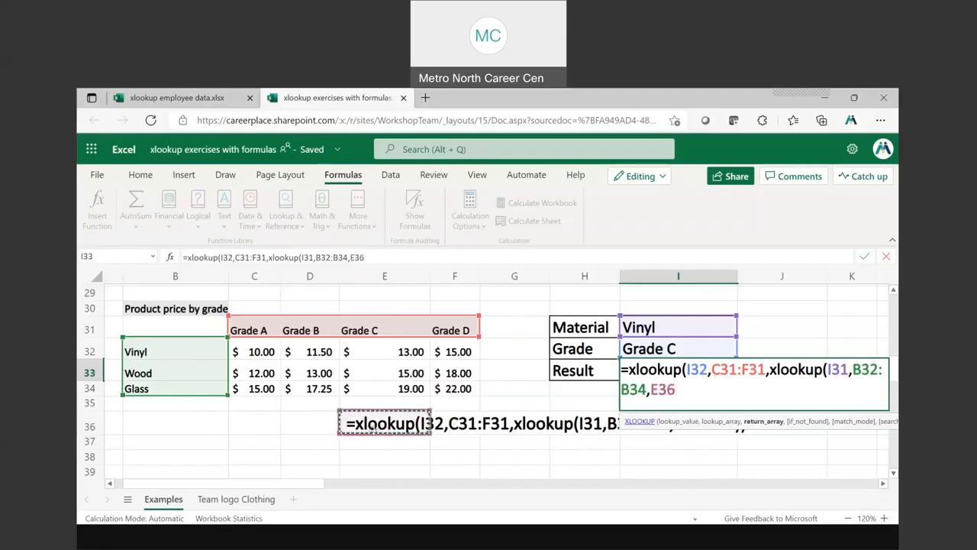
click(385, 456)
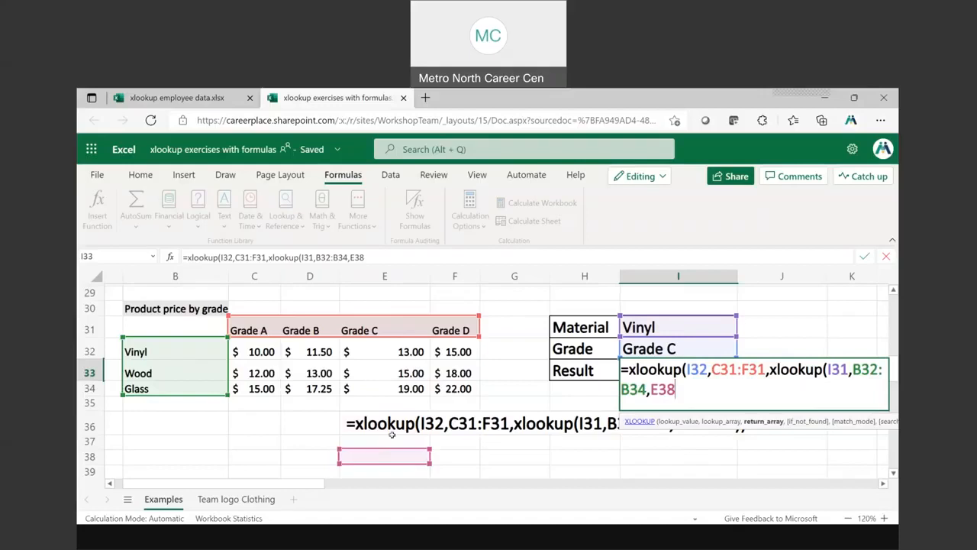
key(shift+Left)
key(shift+Left)
key(shift+Left)
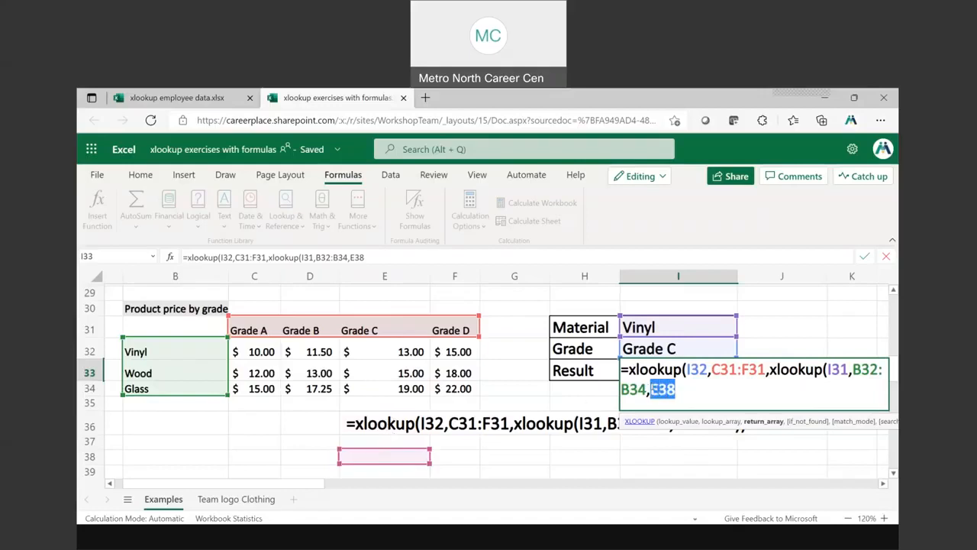
key(BackSpace)
Complete the nested XLOOKUP in I33 with return array C32:F34, close both functions and enter the formula
drag(249, 349, 454, 388)
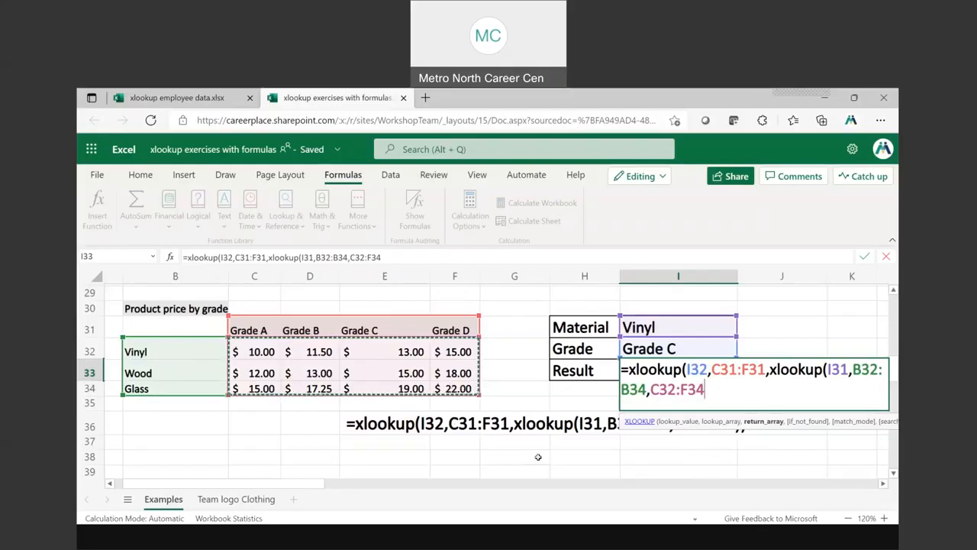
text()))
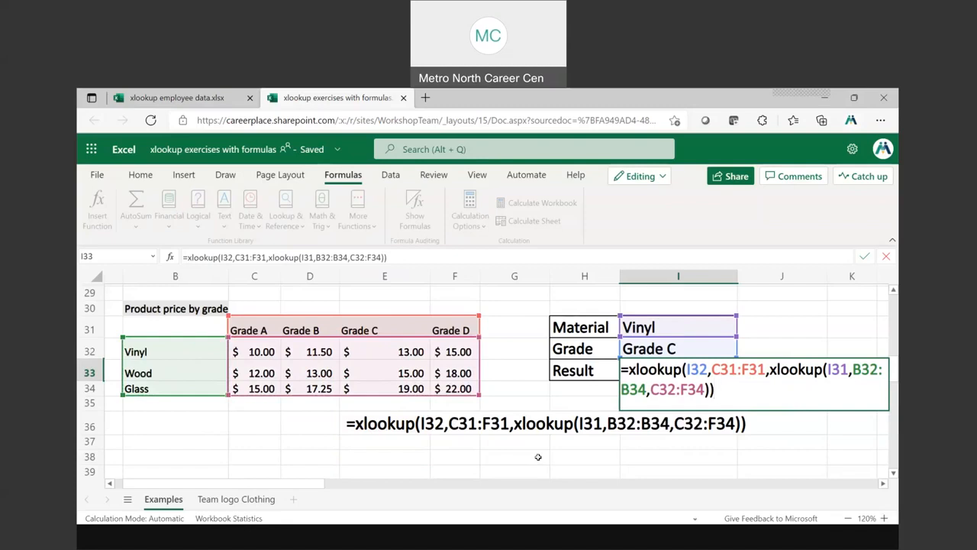
key(Return)
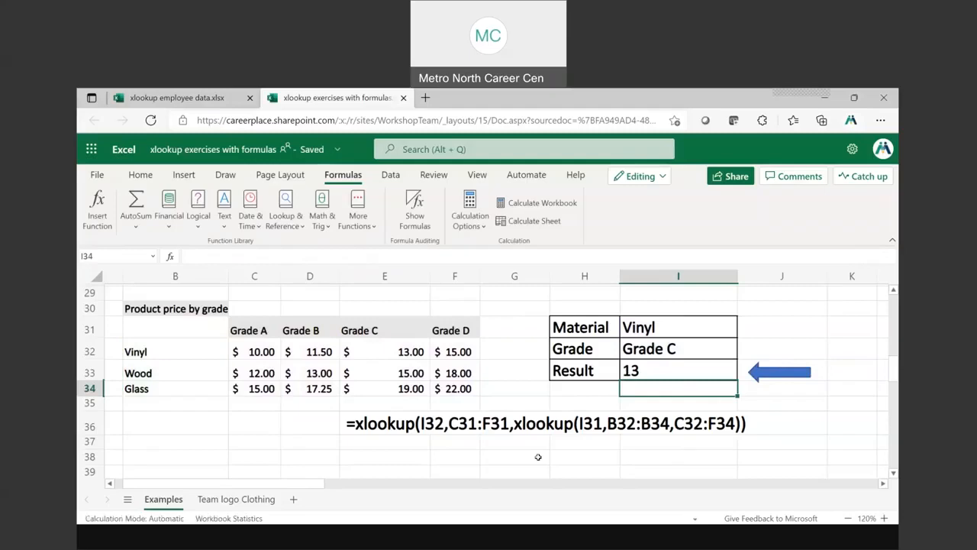
Format the Result cell I33 with the $ English (United States) accounting format
click(646, 367)
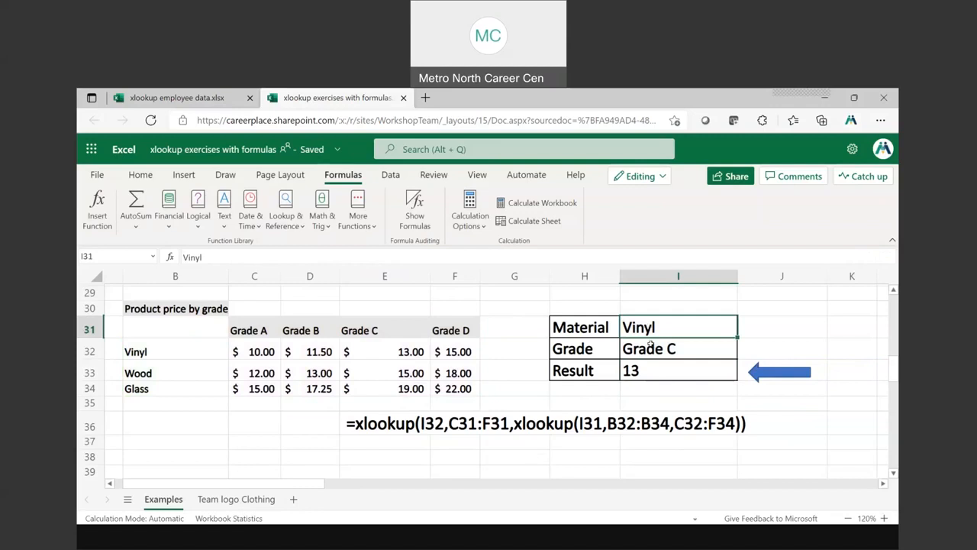
click(650, 348)
click(647, 367)
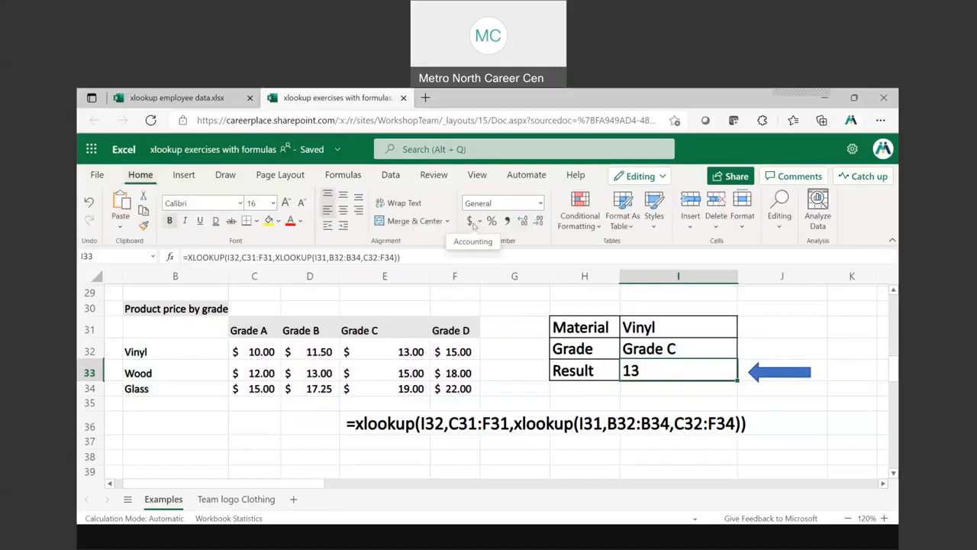
click(479, 221)
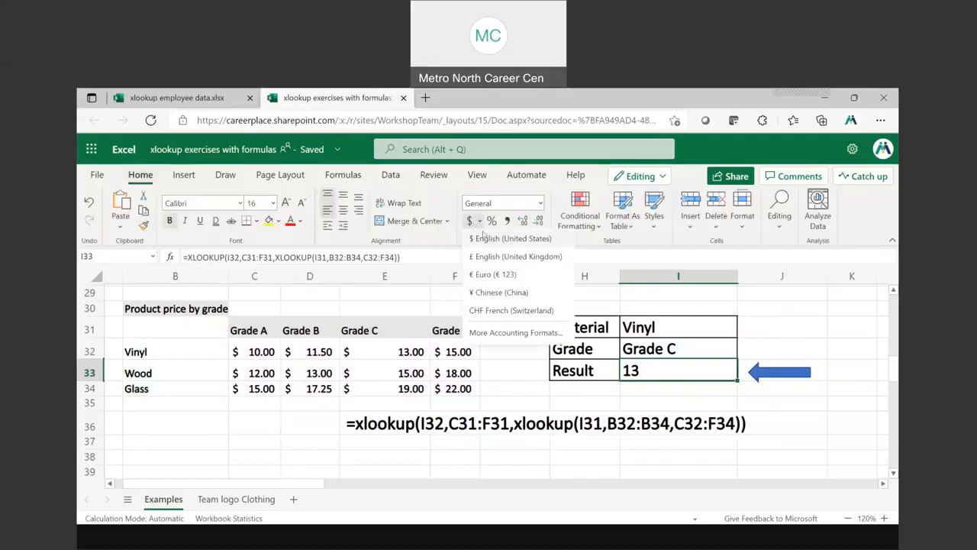
click(488, 238)
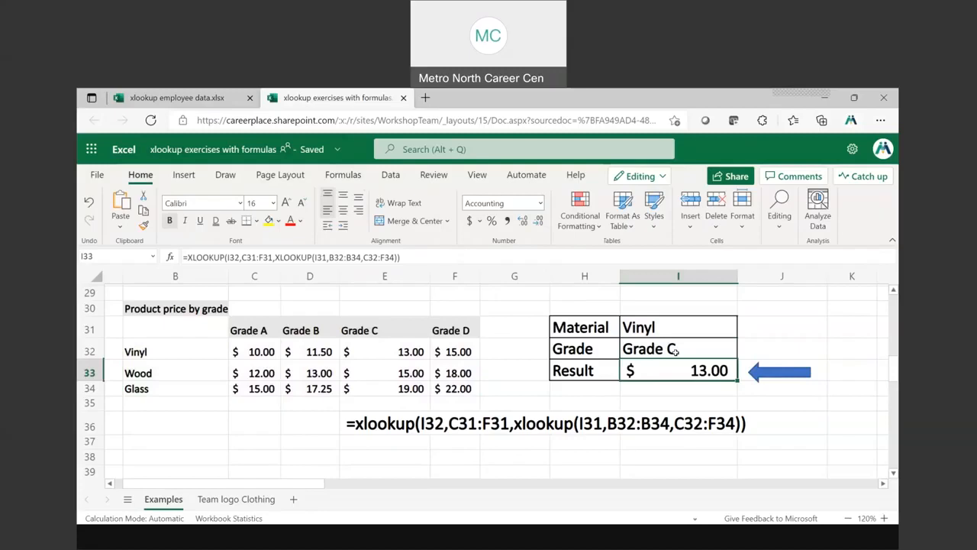
Set the material in I31 to Wood and the grade in I32 to Grade D
click(653, 327)
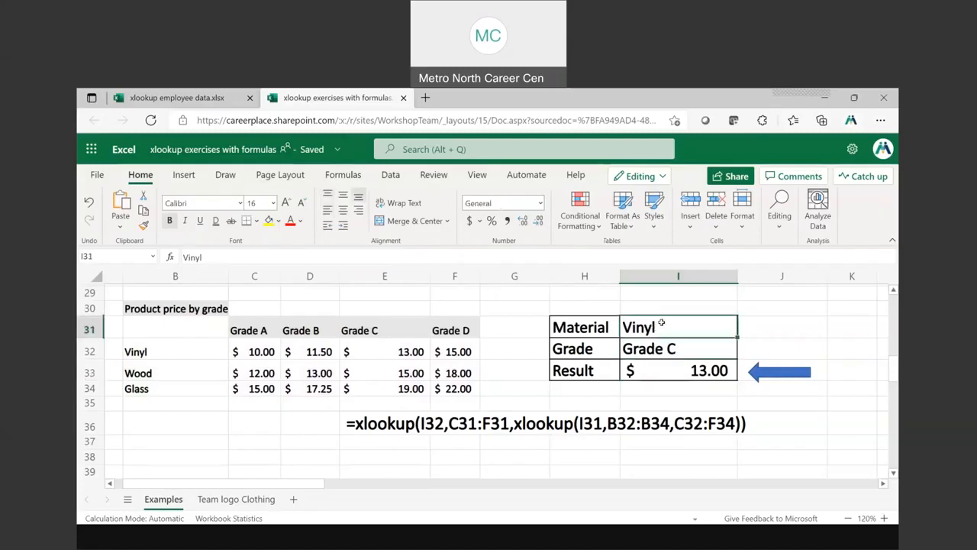
text(Wood)
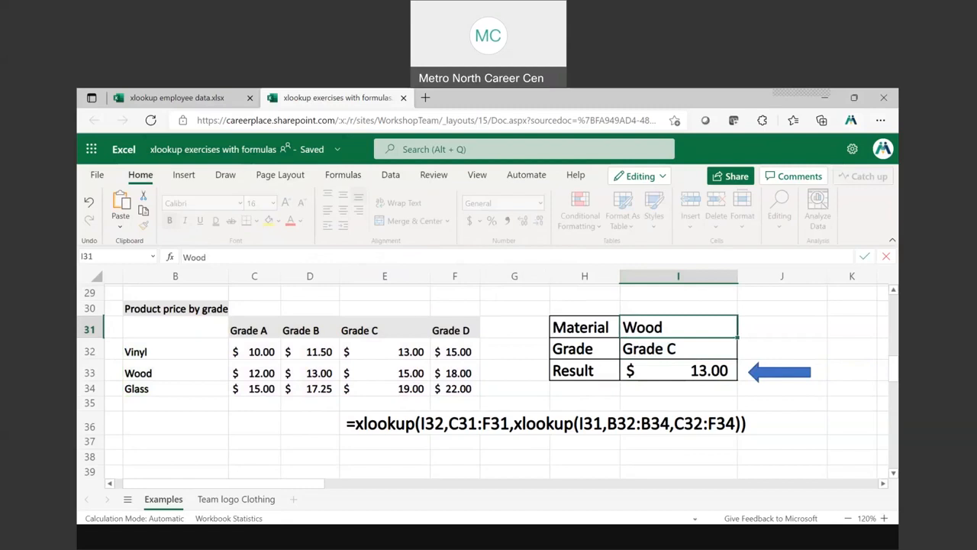
key(Return)
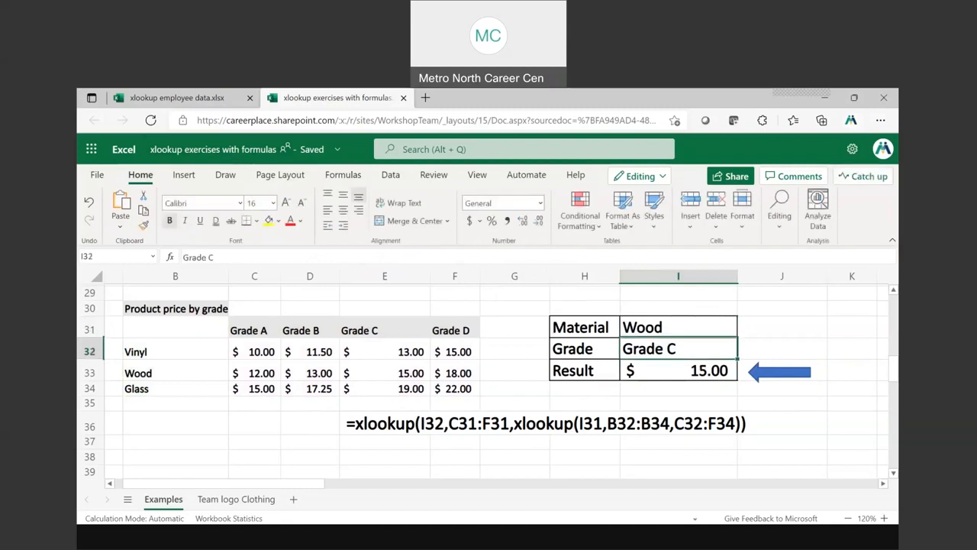
double_click(666, 347)
key(BackSpace)
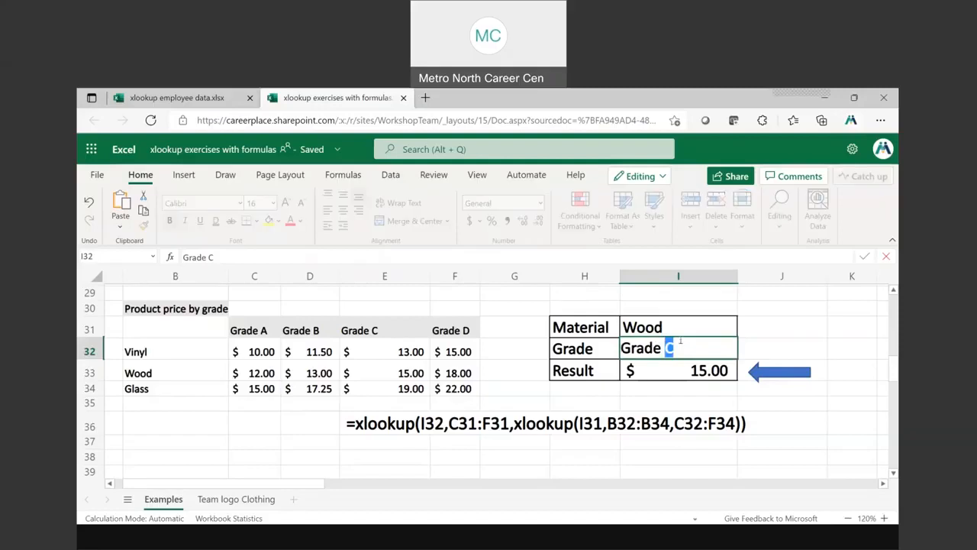
text(D)
key(Return)
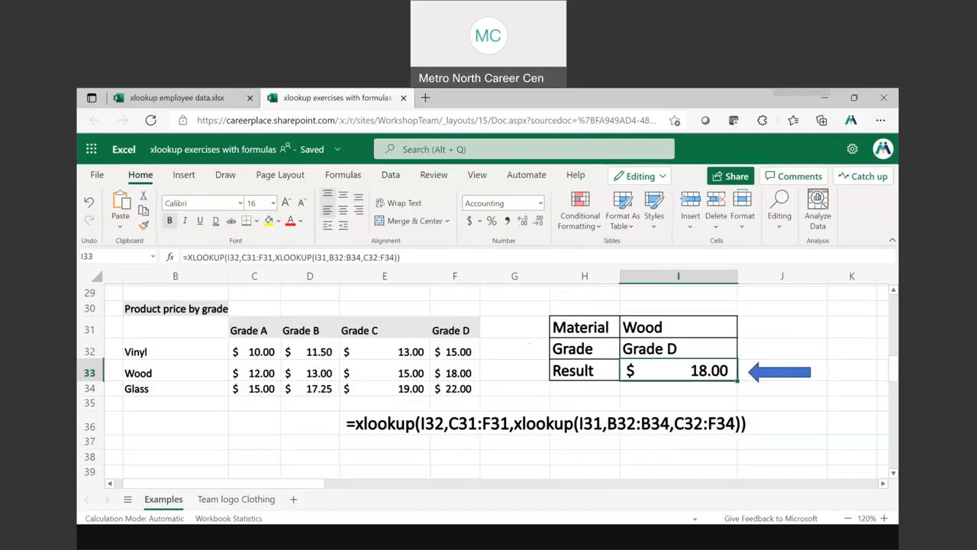
Set the material in I31 to Vinyl
click(638, 327)
text(Vinyl)
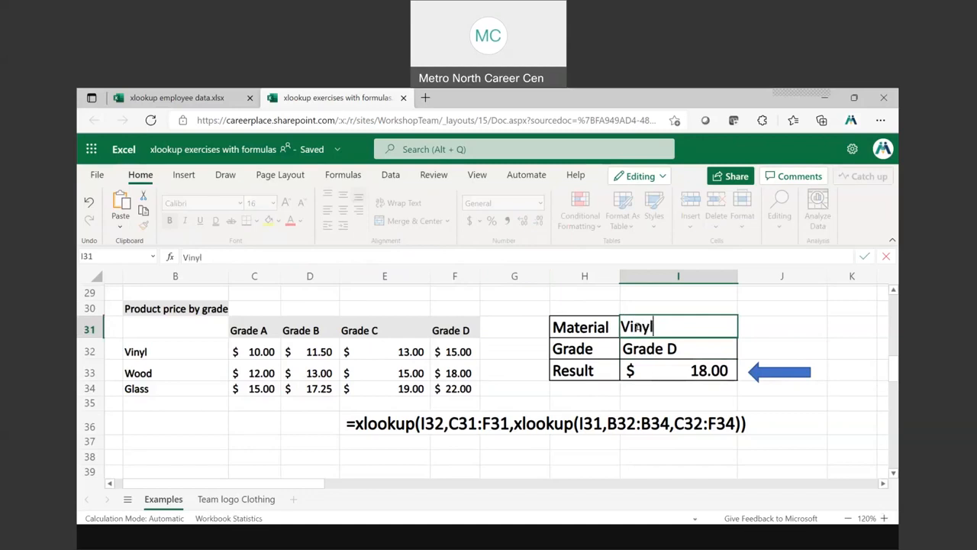
key(Return)
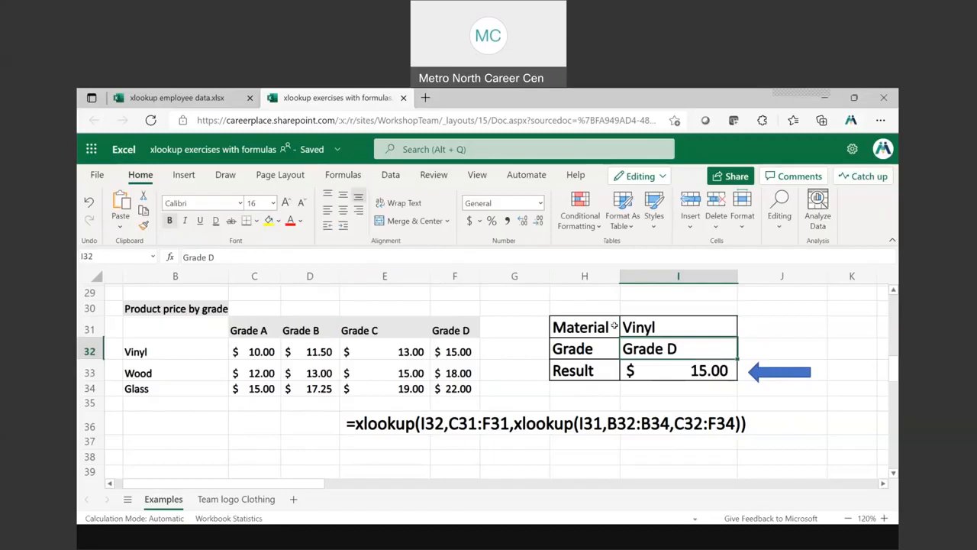
Examine the material names in B32:B34, the prices in C32:F34 and the nested XLOOKUP formula in I33
key(ctrl)
click(137, 351)
drag(137, 351, 139, 388)
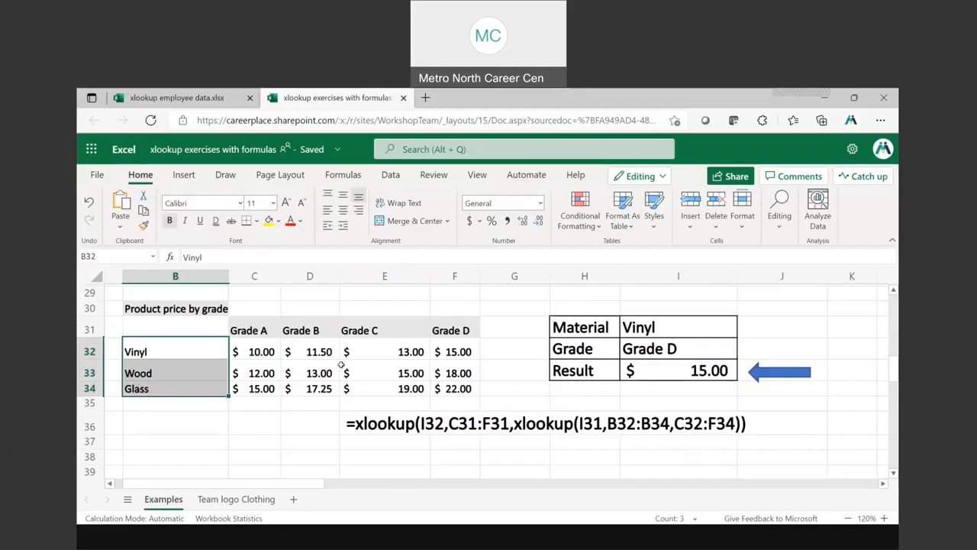
drag(251, 351, 455, 388)
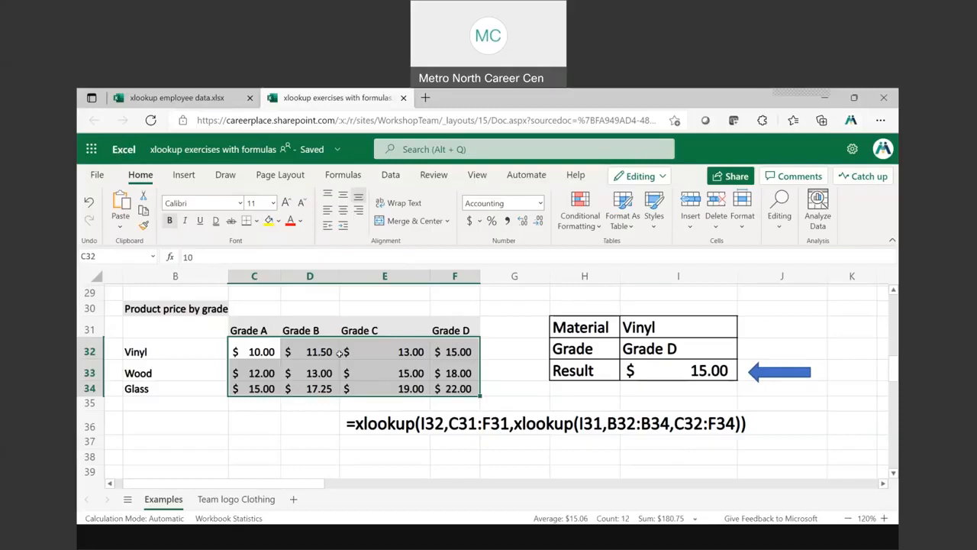
click(686, 372)
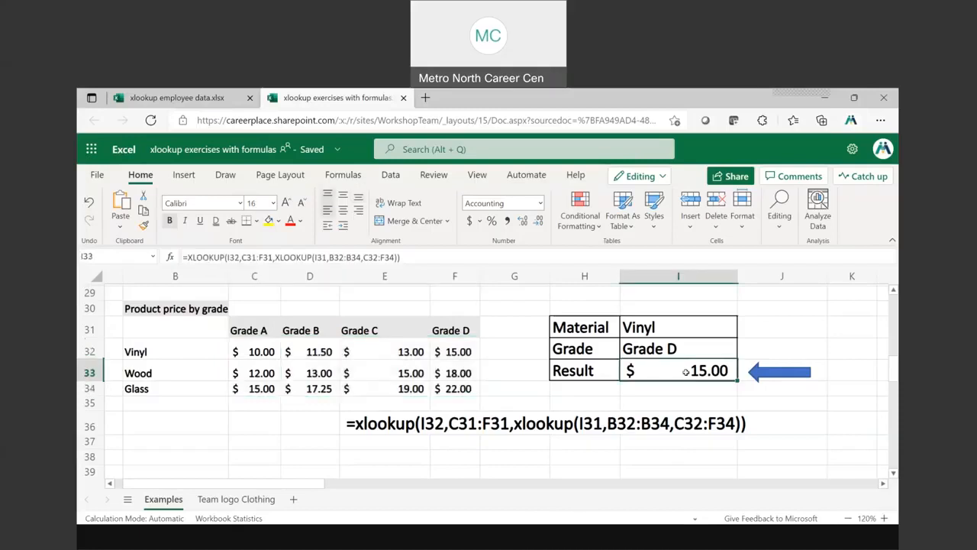
click(402, 451)
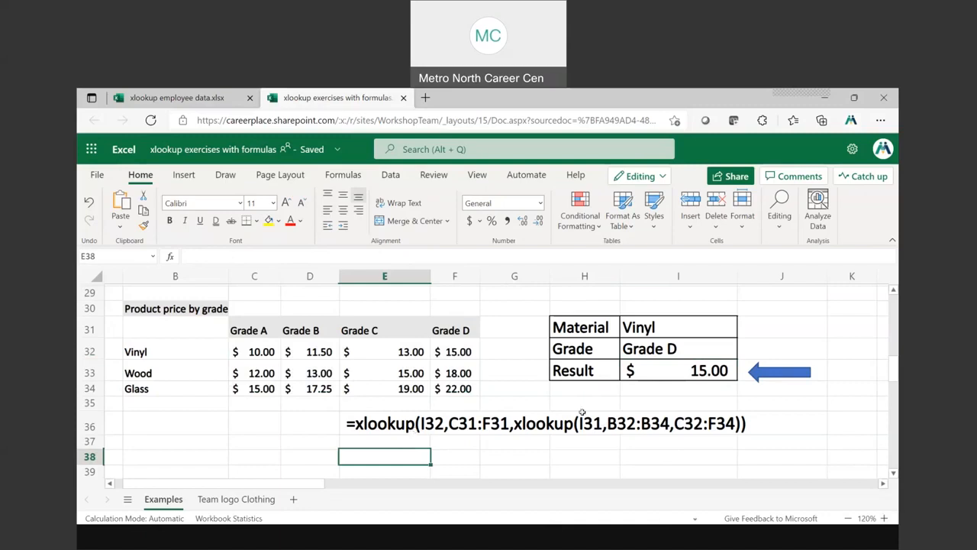
Remove the final closing parenthesis from the formula in I33 and enter it
double_click(682, 370)
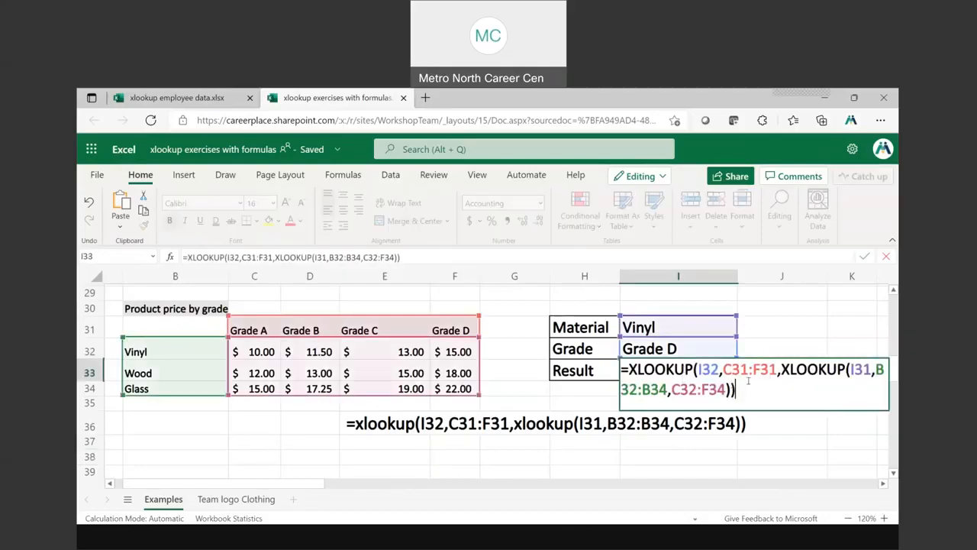
key(BackSpace)
key(Return)
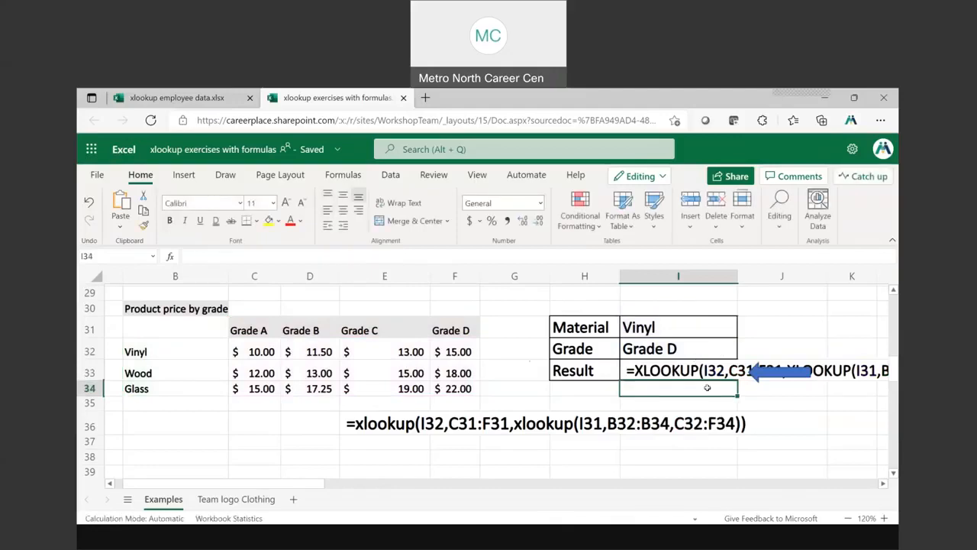
Move the blue arrow down in column J to about row 35, clear of the formula text in row 33
click(675, 370)
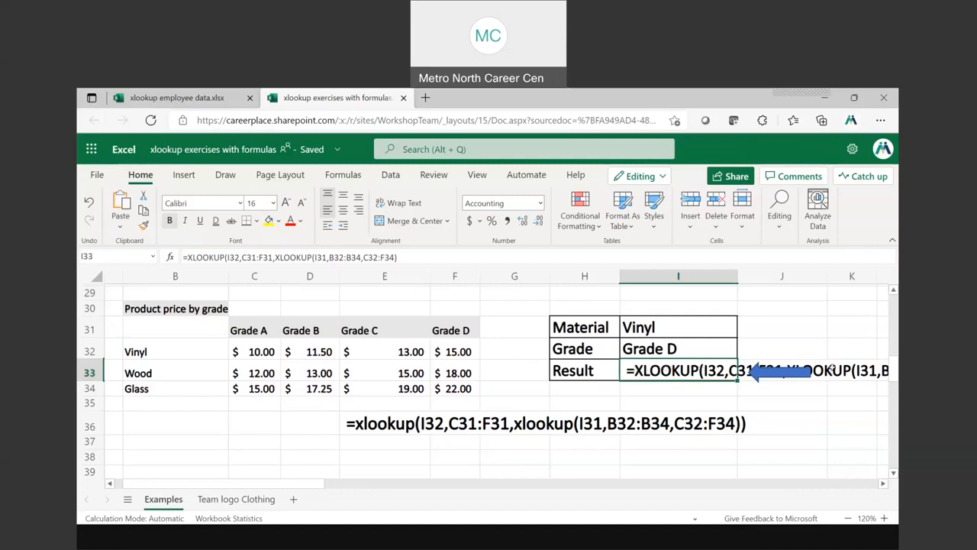
drag(765, 371, 778, 403)
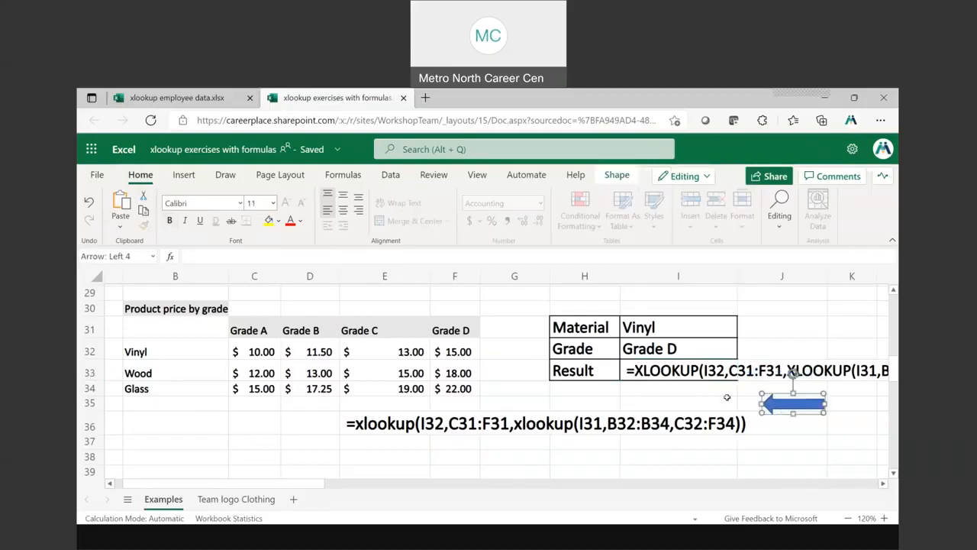
Add the missing closing parenthesis at the end of the formula in I33 and enter it
click(661, 371)
click(401, 257)
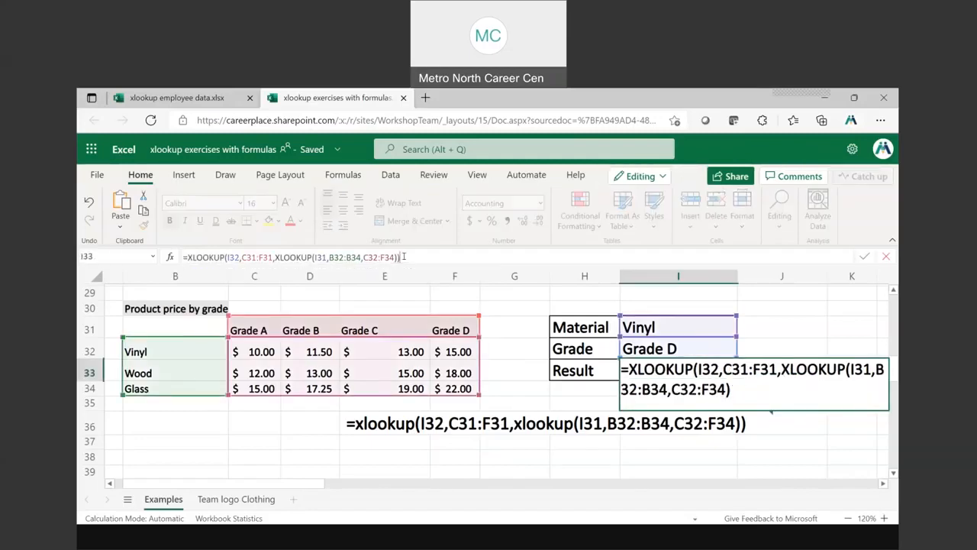
key(Return)
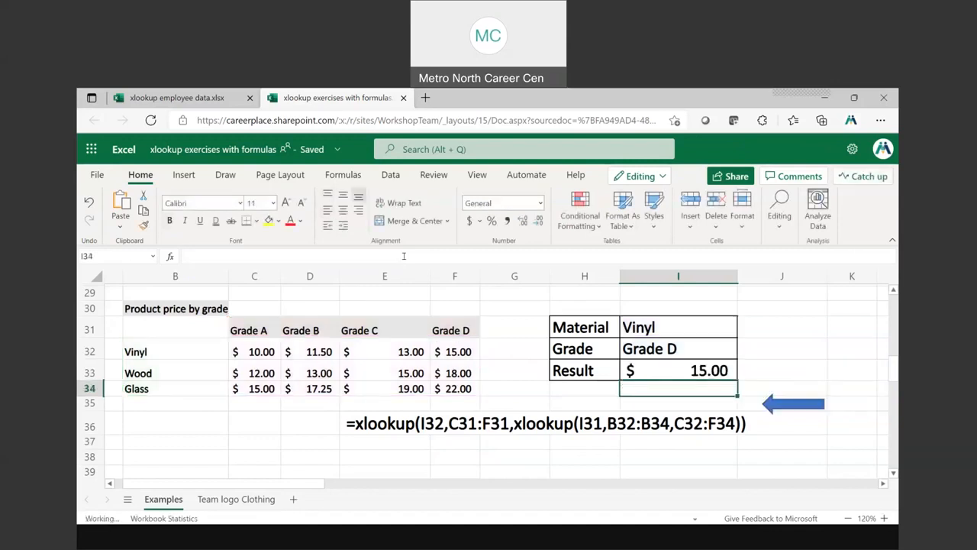
Remove the comma between I32 and C31:F31 in the I33 formula and enter it
click(709, 369)
double_click(709, 370)
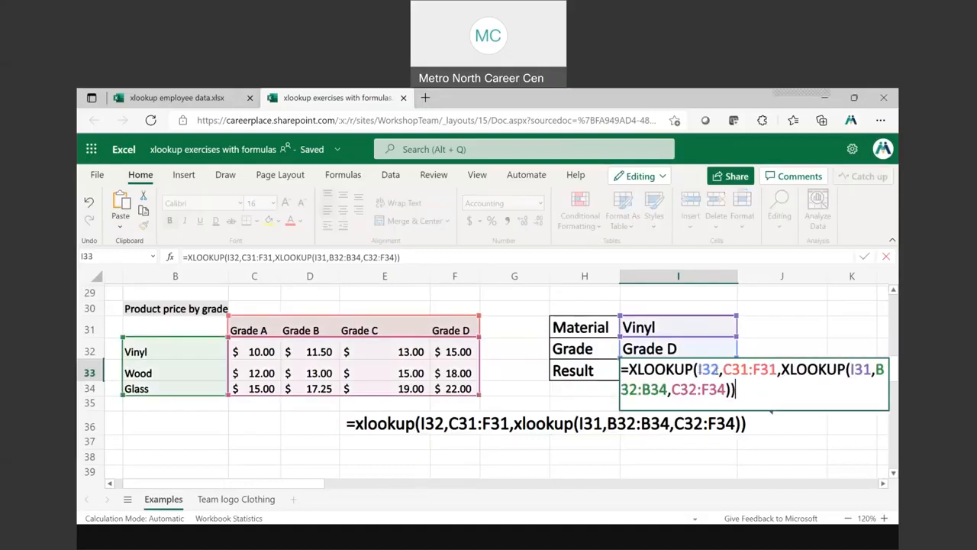
click(721, 369)
key(BackSpace)
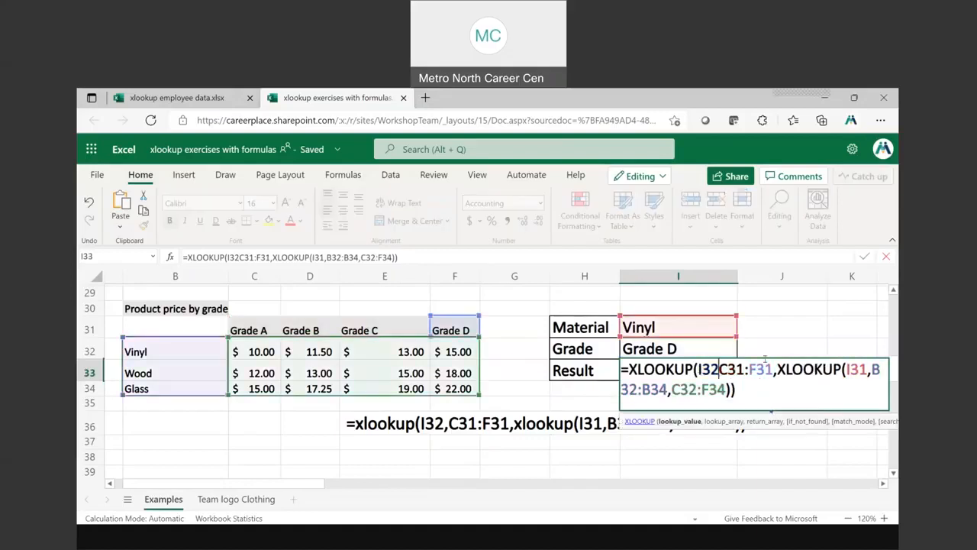
key(Return)
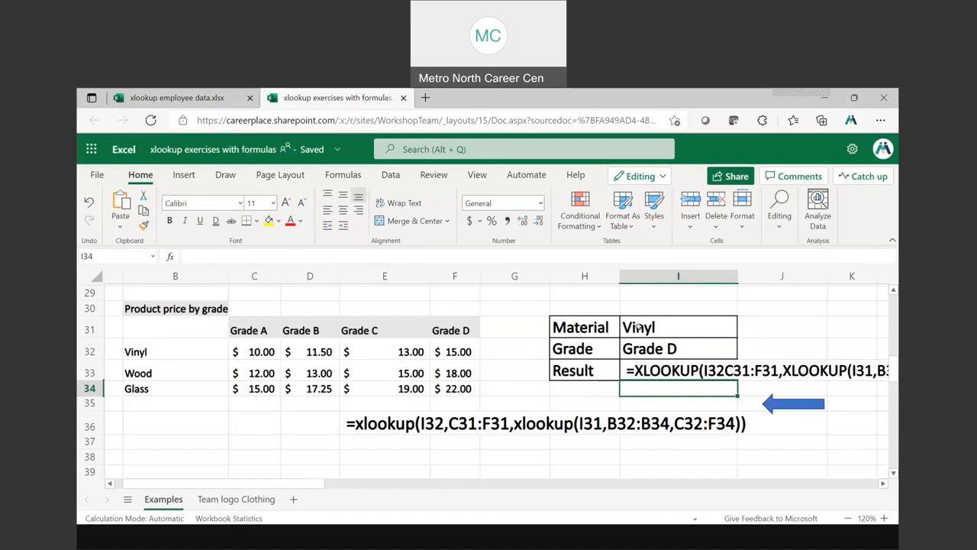
Restore the comma between I32 and C31:F31 in the I33 formula and enter it
click(683, 372)
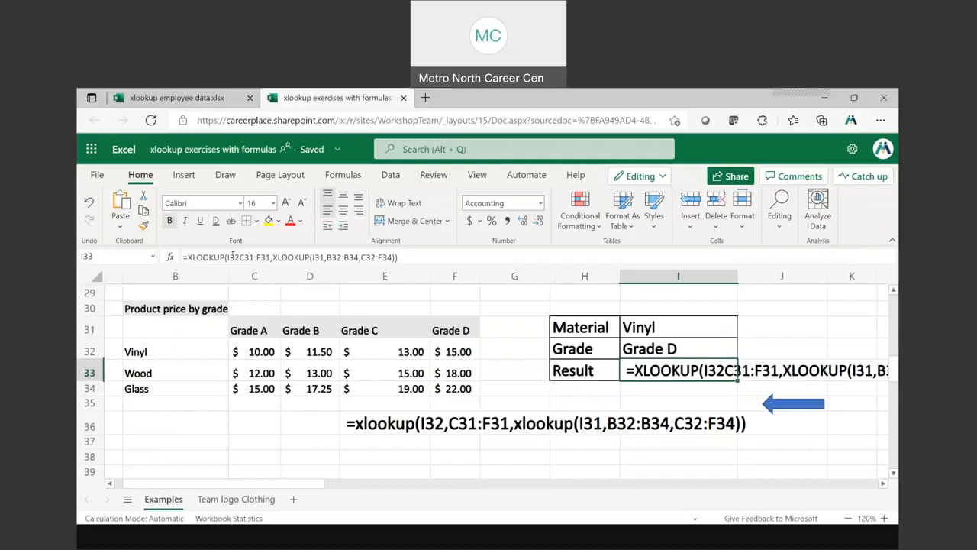
click(231, 257)
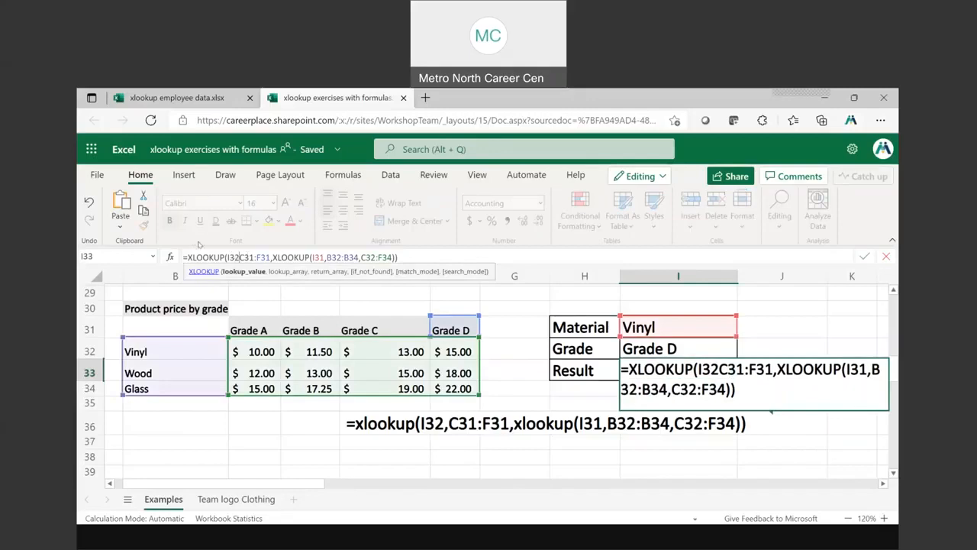
text(,)
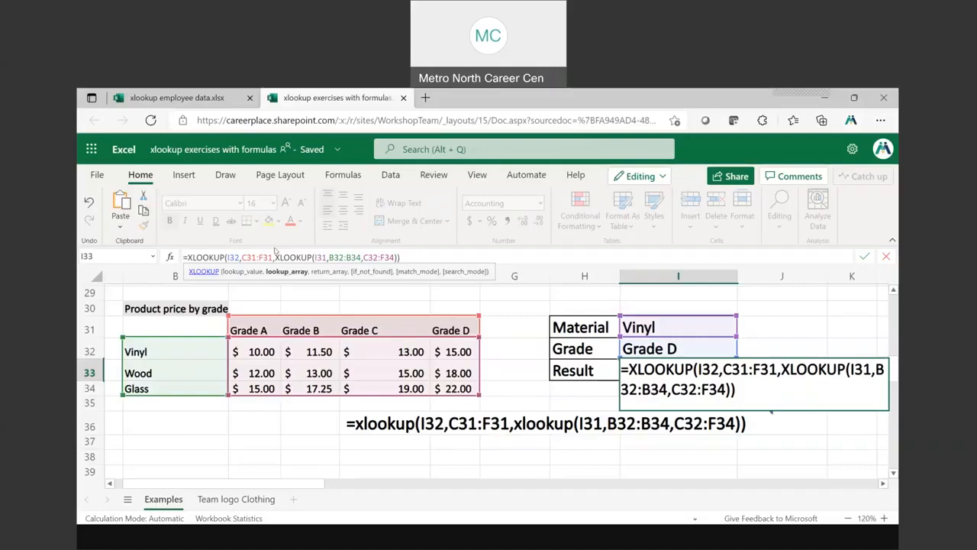
key(Return)
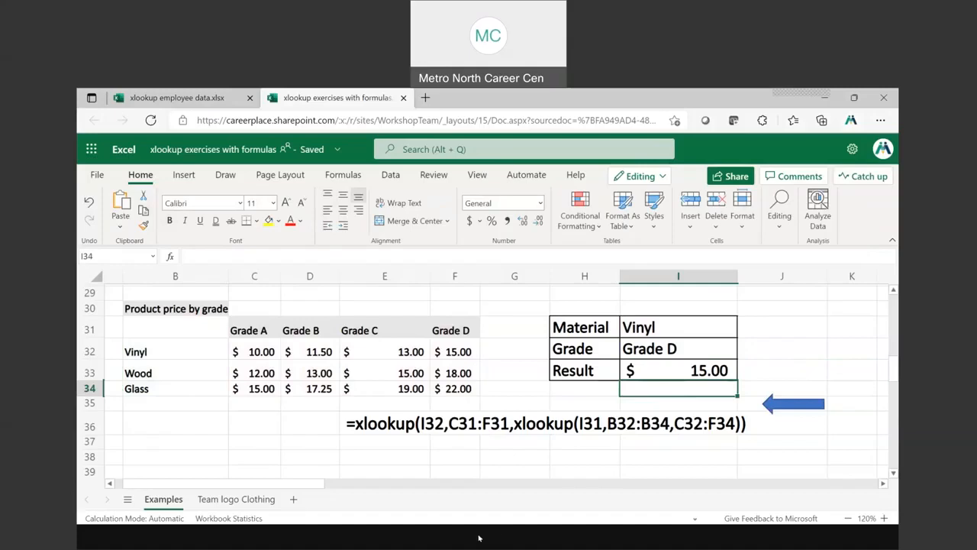
Switch to the PowerPoint slide show with the nested XLOOKUP slide
mouse_move(478, 539)
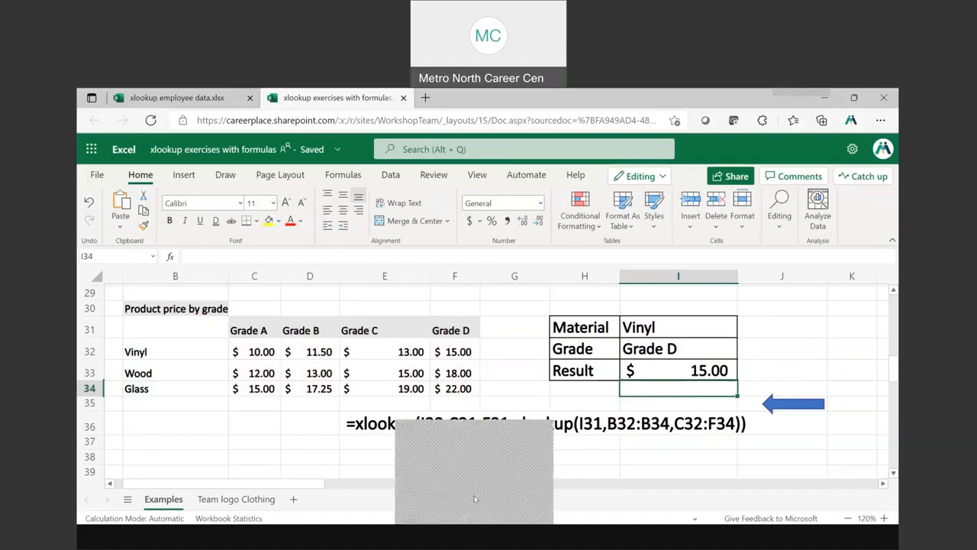
click(474, 498)
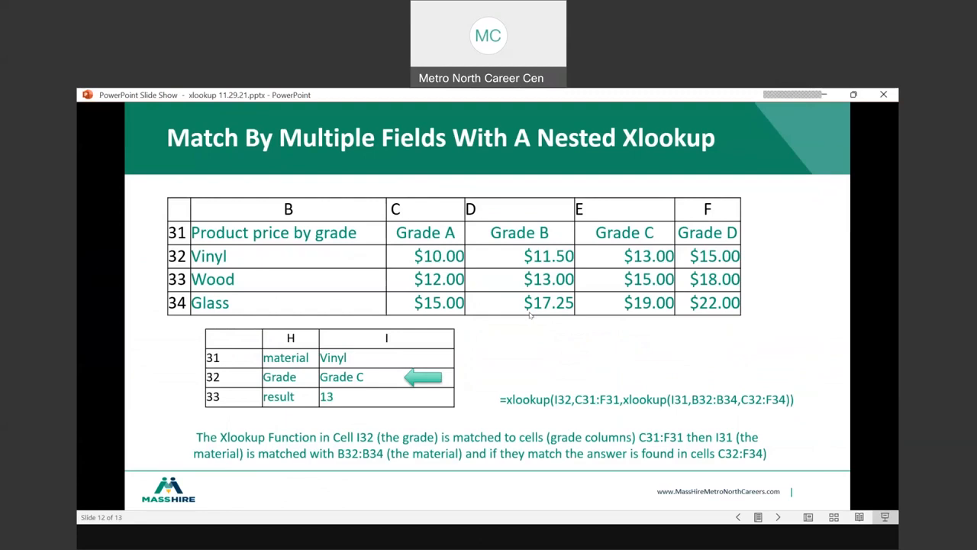
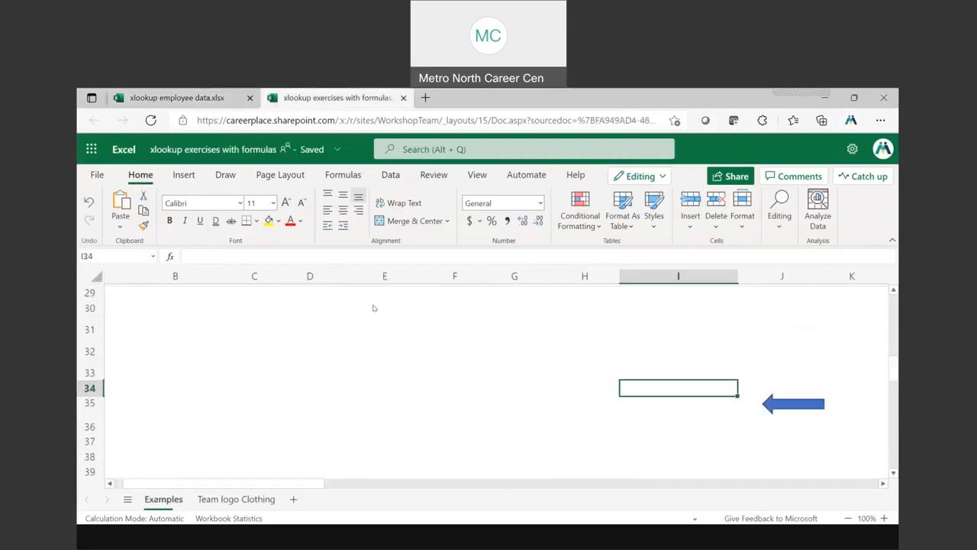
Open the Team logo Clothing sheet and reduce its zoom to 70%
click(233, 499)
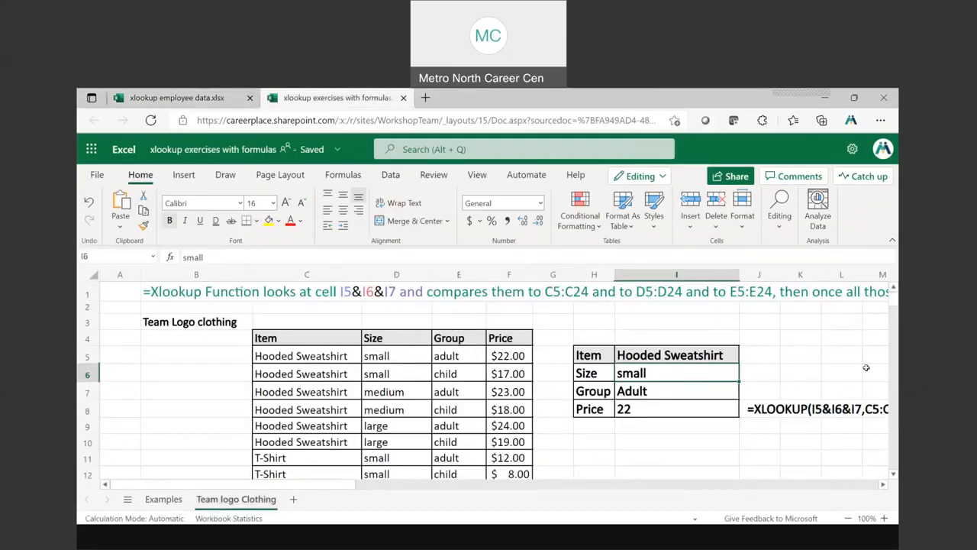
click(670, 455)
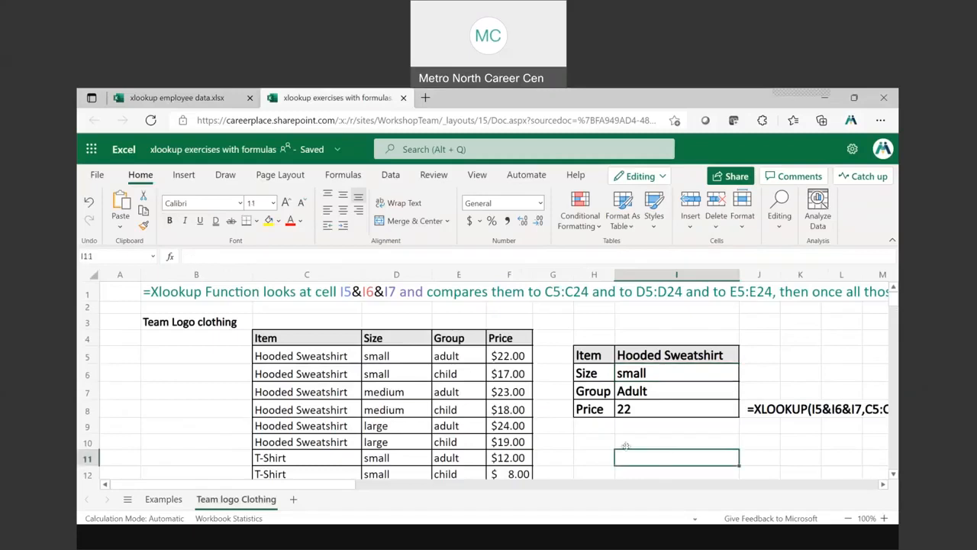
click(848, 518)
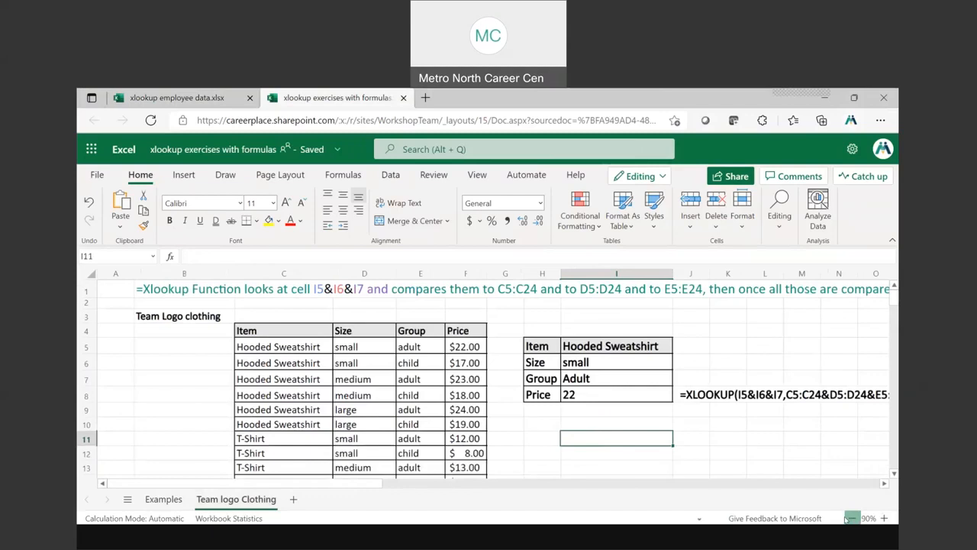
double_click(847, 518)
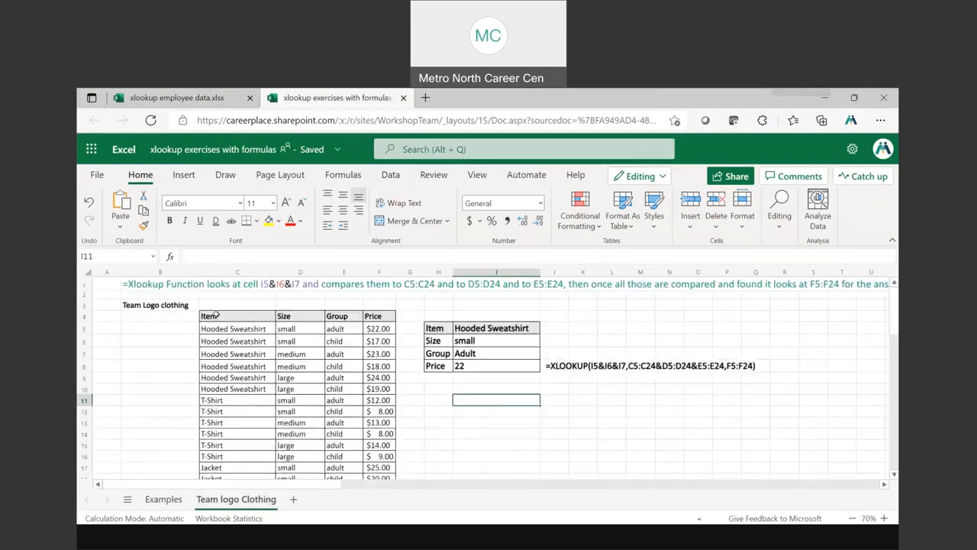
Review the clothing table C5:F24 and the Item, Size, Group and Price lookup cells in I5:I8
drag(220, 328, 393, 420)
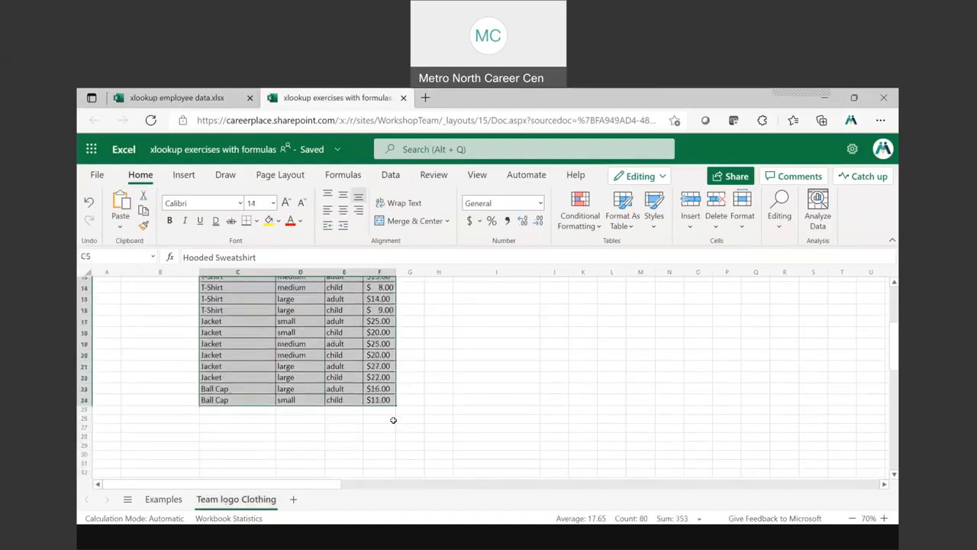
scroll(393, 420, up, 5)
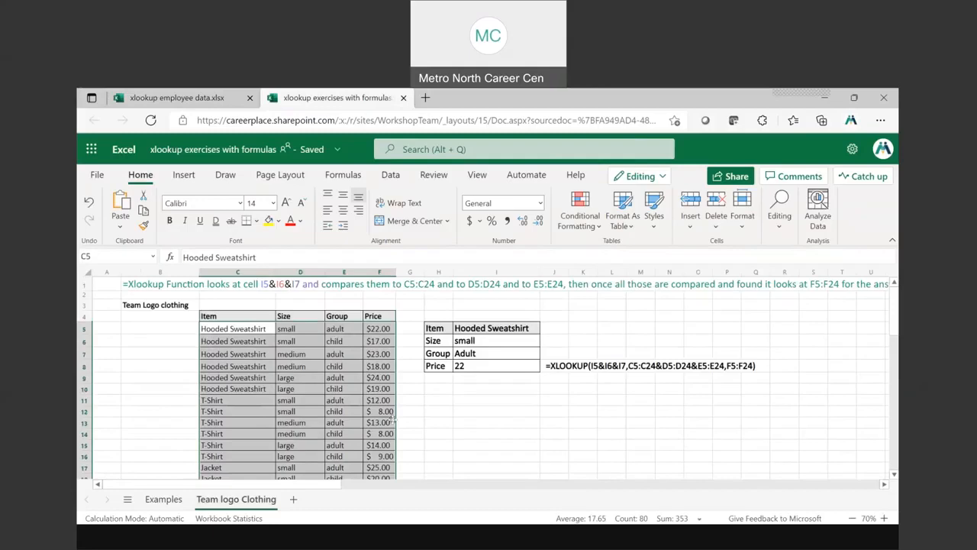
click(479, 340)
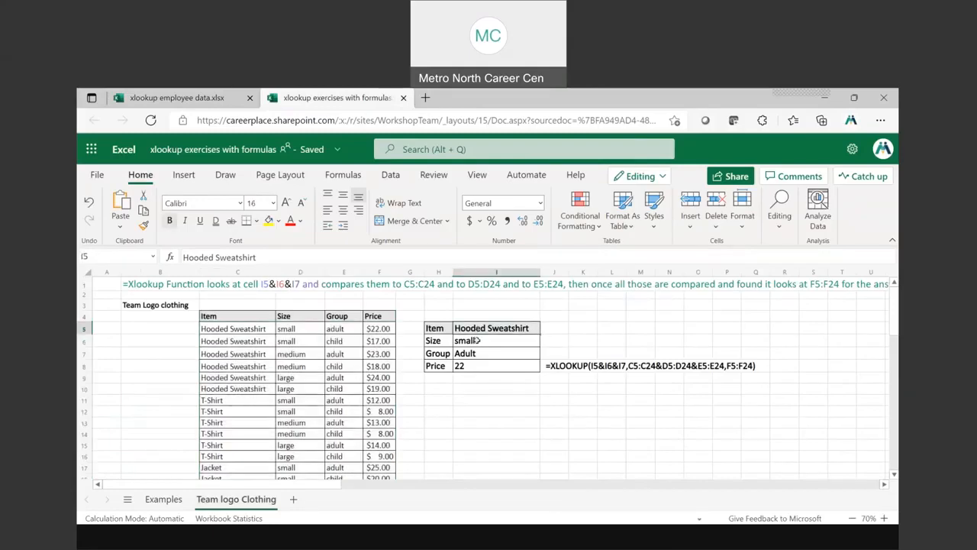
click(477, 340)
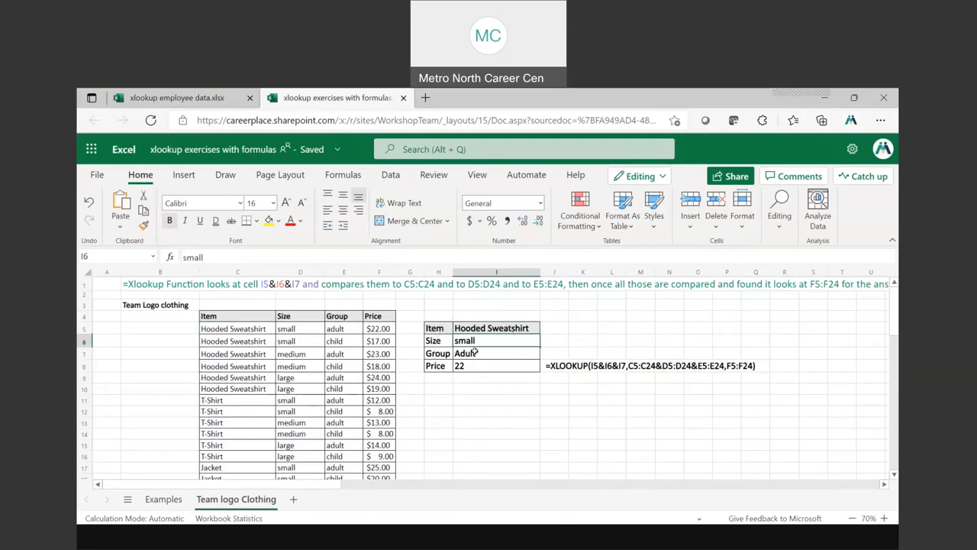
click(475, 353)
click(475, 365)
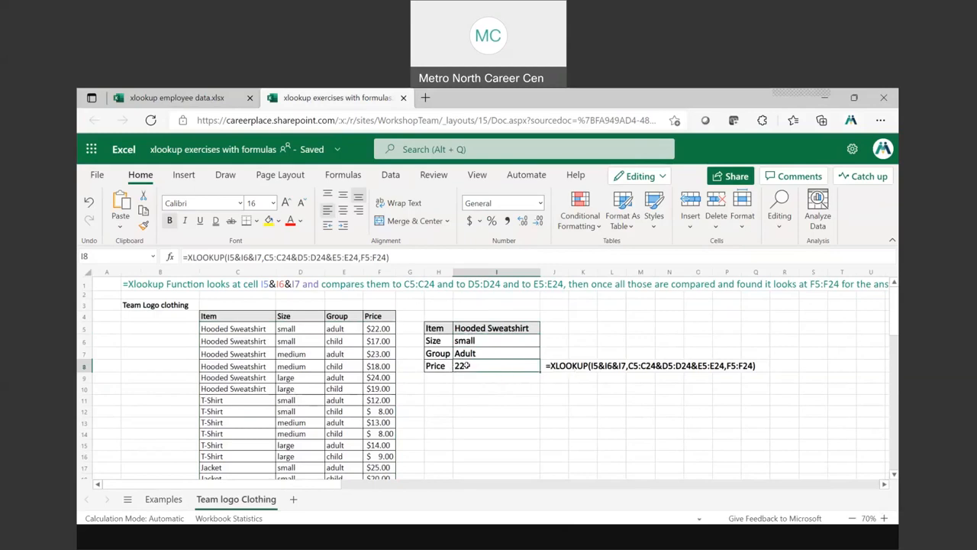
Examine the lookup values I5:I7 and the matching Item, Size and Group ranges C5:C24, D5:D24 and E5:E24
drag(465, 328, 479, 350)
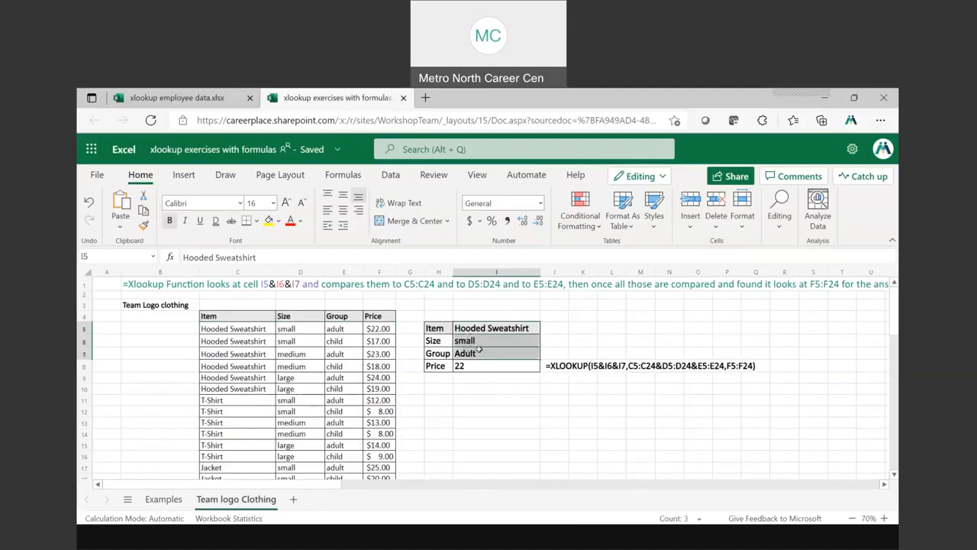
drag(219, 327, 226, 405)
scroll(382, 408, up, 5)
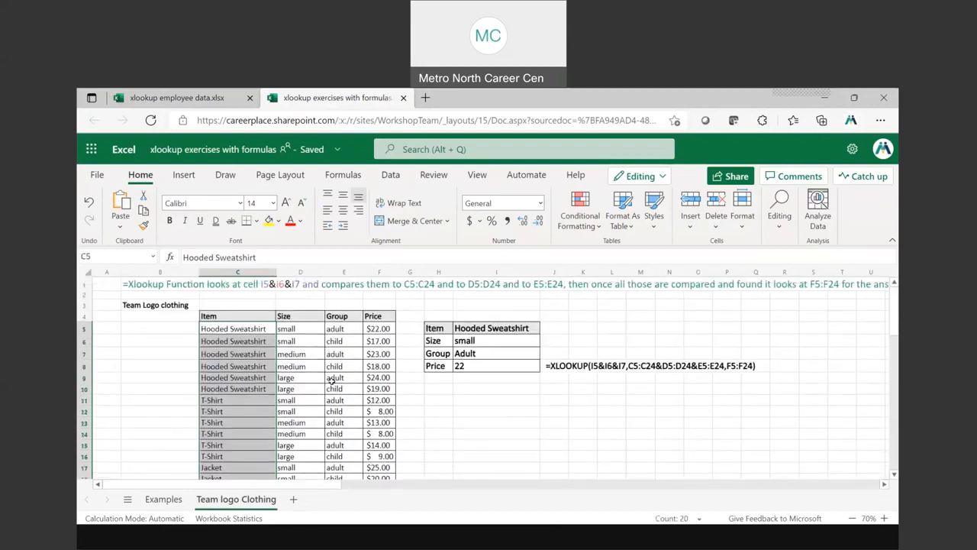
click(290, 327)
drag(291, 353, 299, 453)
scroll(351, 397, up, 3)
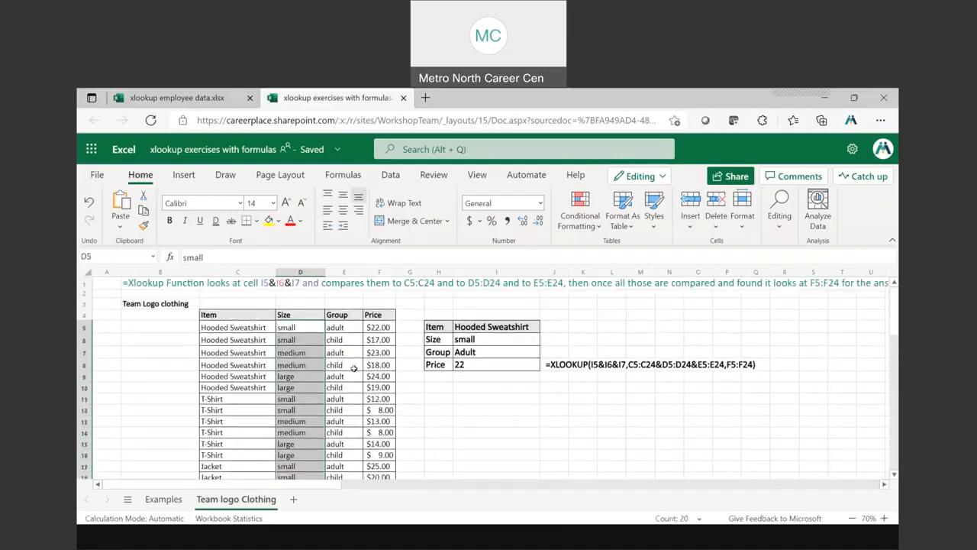
drag(343, 327, 349, 420)
scroll(439, 379, up, 2)
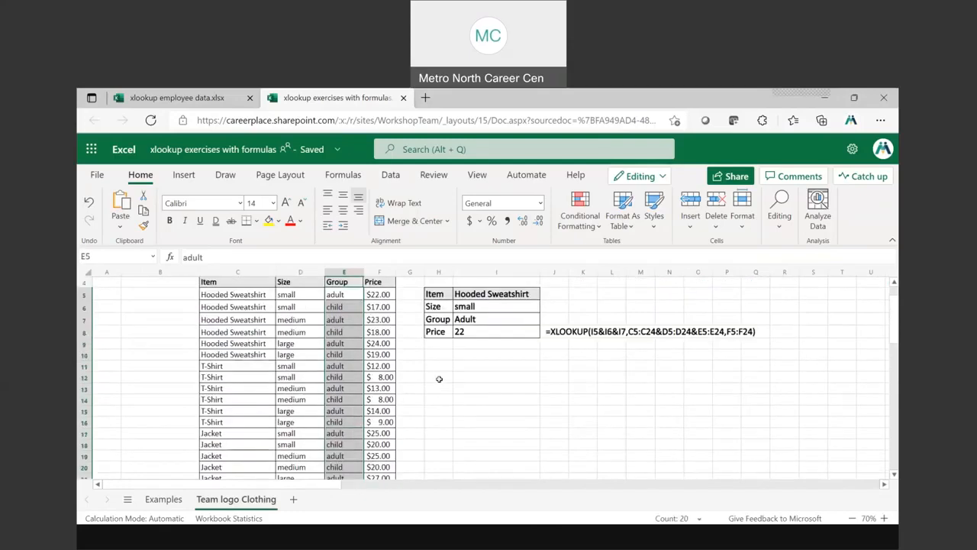
scroll(439, 378, up, 1)
Examine the return range F5:F24 and the XLOOKUP formula in Price cell I8
click(744, 366)
drag(386, 333, 378, 446)
scroll(379, 388, up, 3)
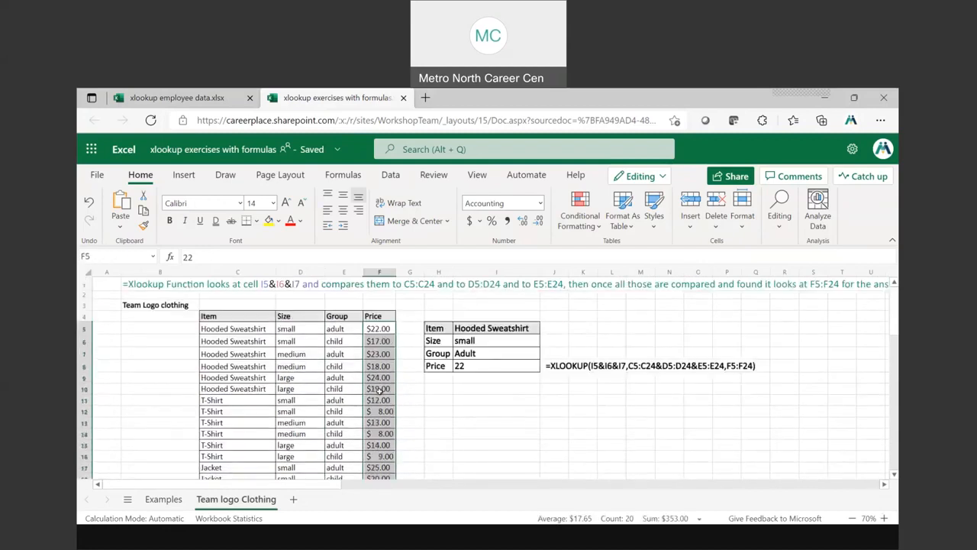
click(473, 367)
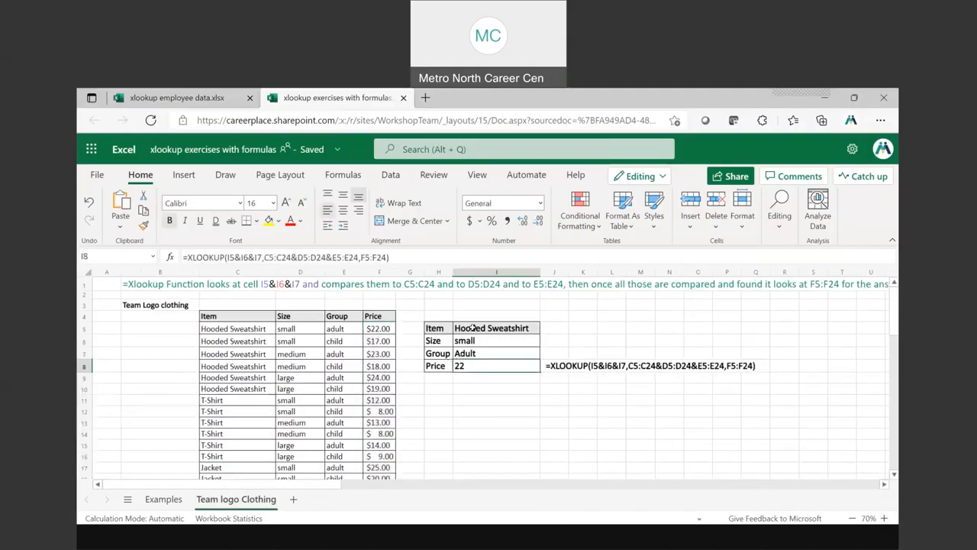
key(ctrl)
key(ctrl)
key(ctrl)
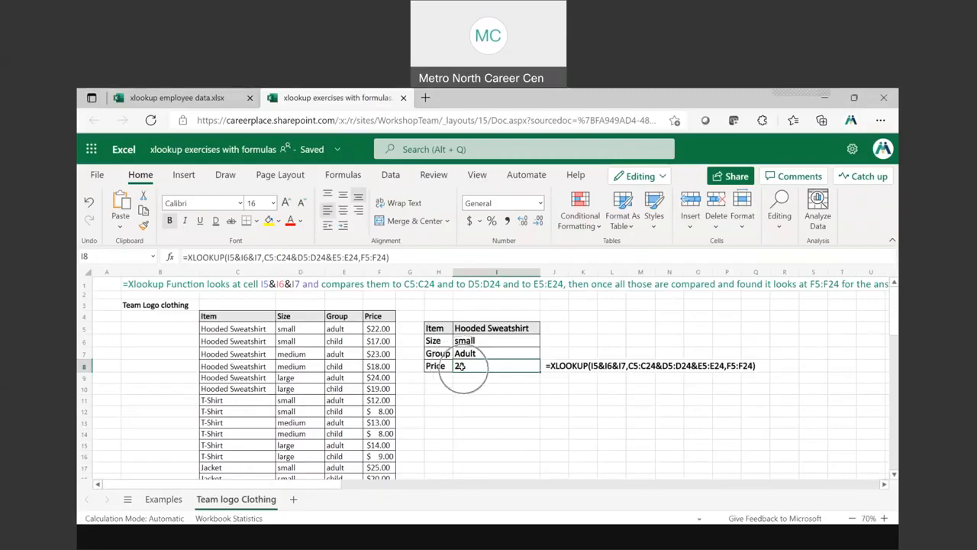
Set the lookup Item in I5 to jacket
click(469, 327)
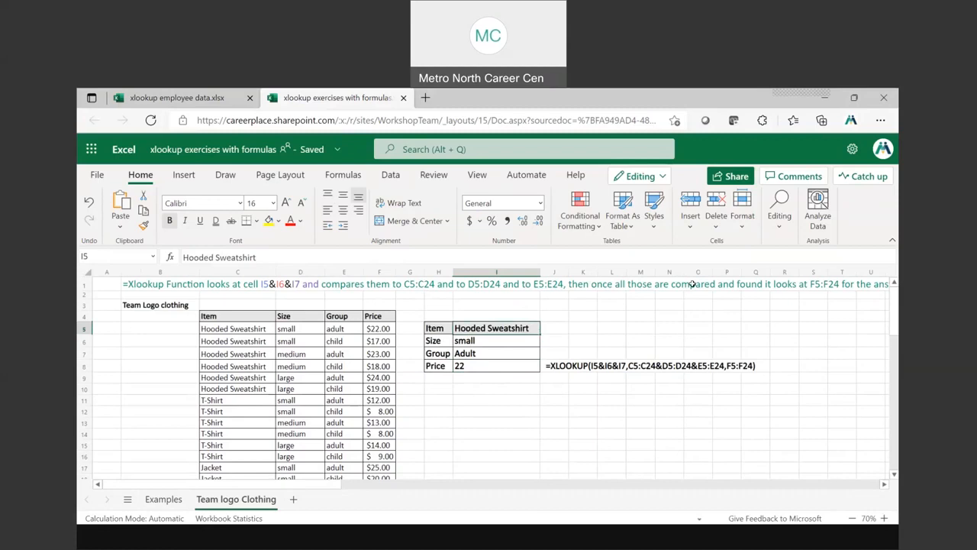
text(jacket)
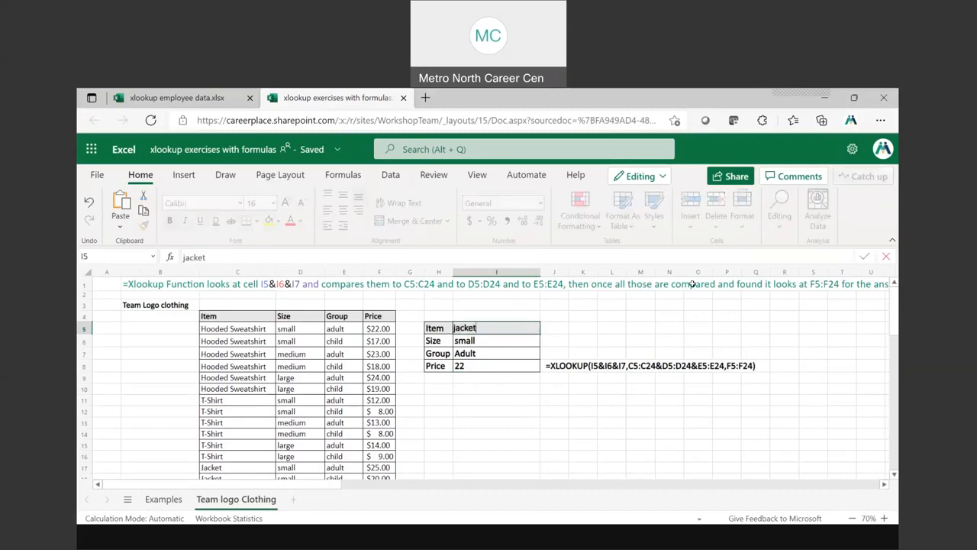
key(Return)
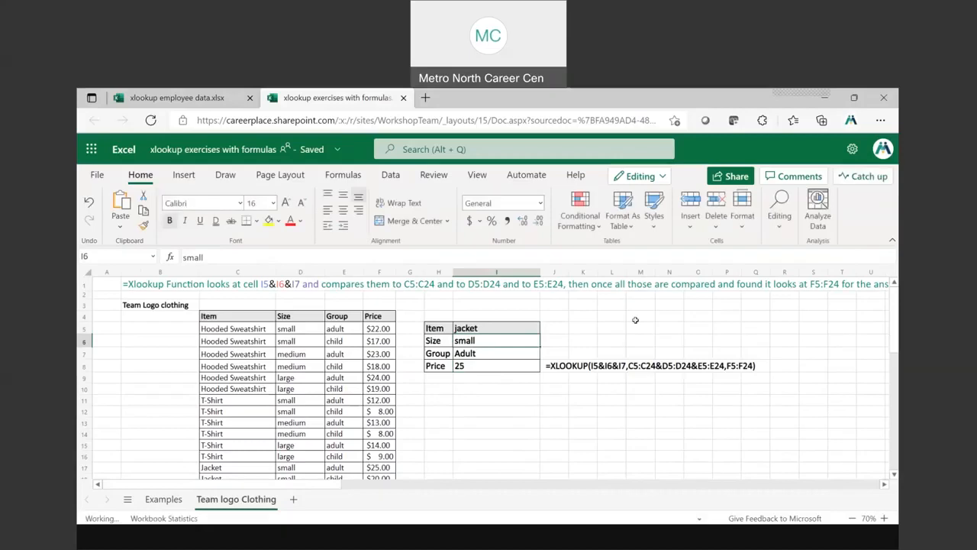
Check the price against the small adult Jacket row, C17:F17, in the clothing table
scroll(349, 433, down, 1)
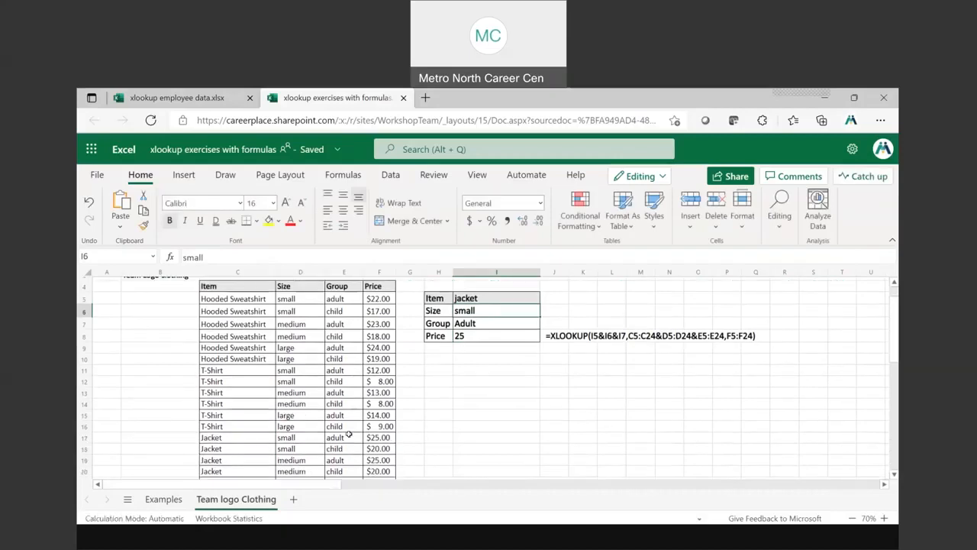
click(219, 455)
click(219, 450)
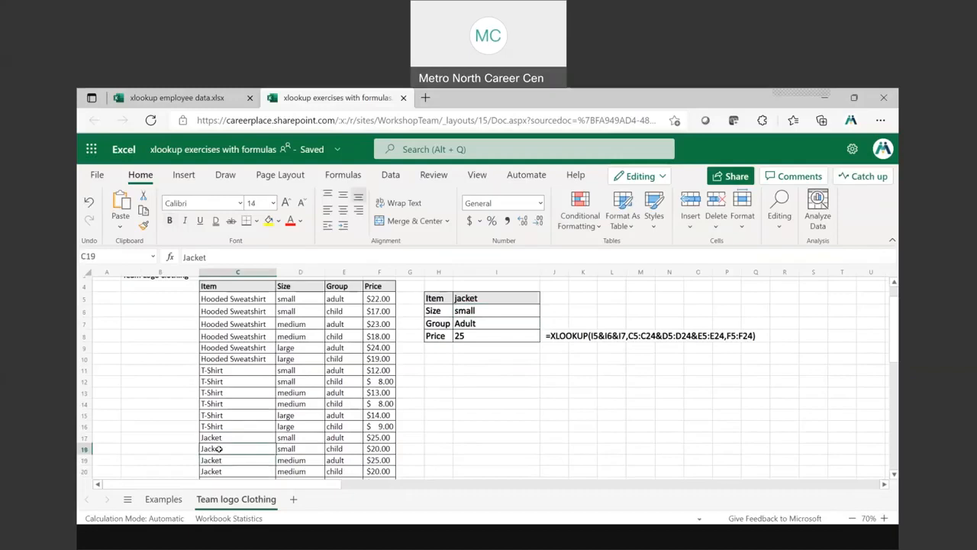
click(219, 438)
drag(291, 437, 382, 438)
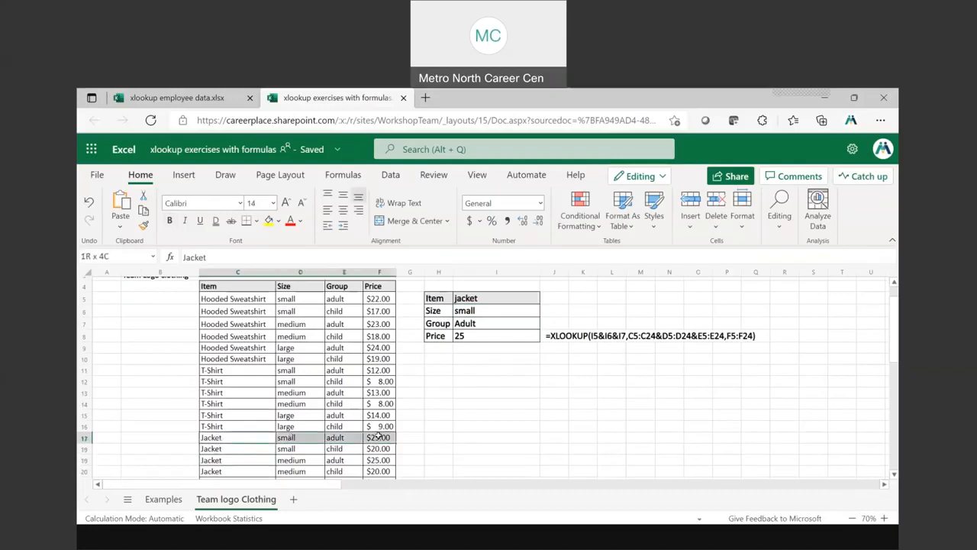
Set the lookup Size in I6 to large
click(467, 309)
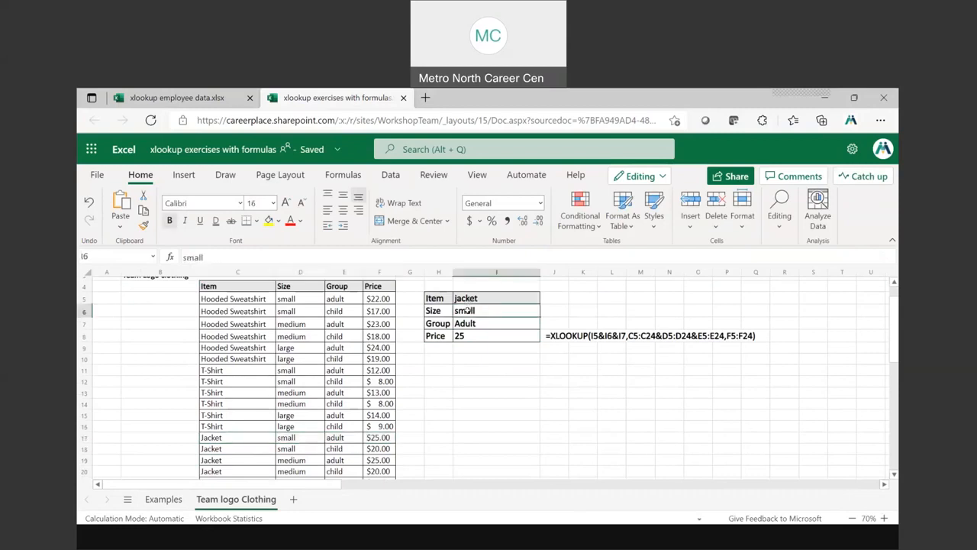
text(large)
key(Return)
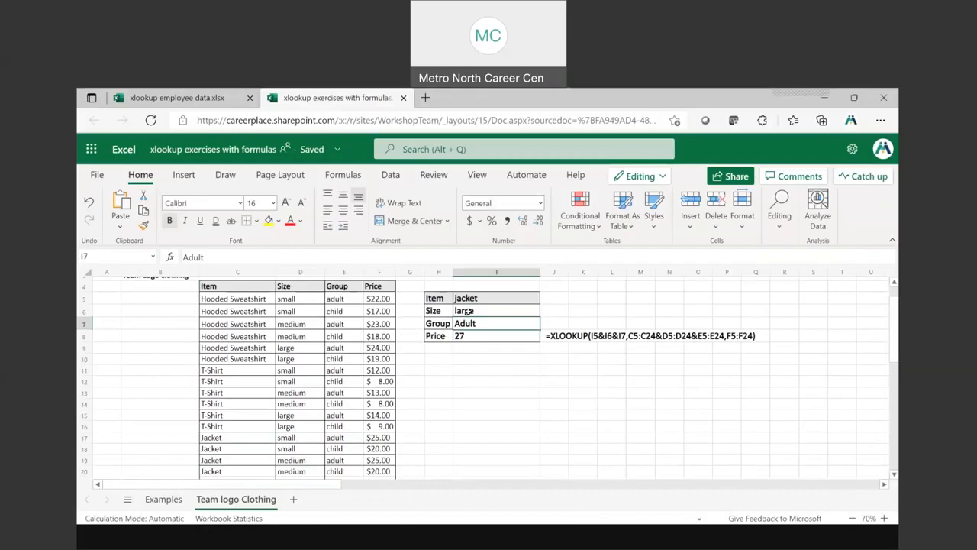
click(467, 311)
text(ball cap)
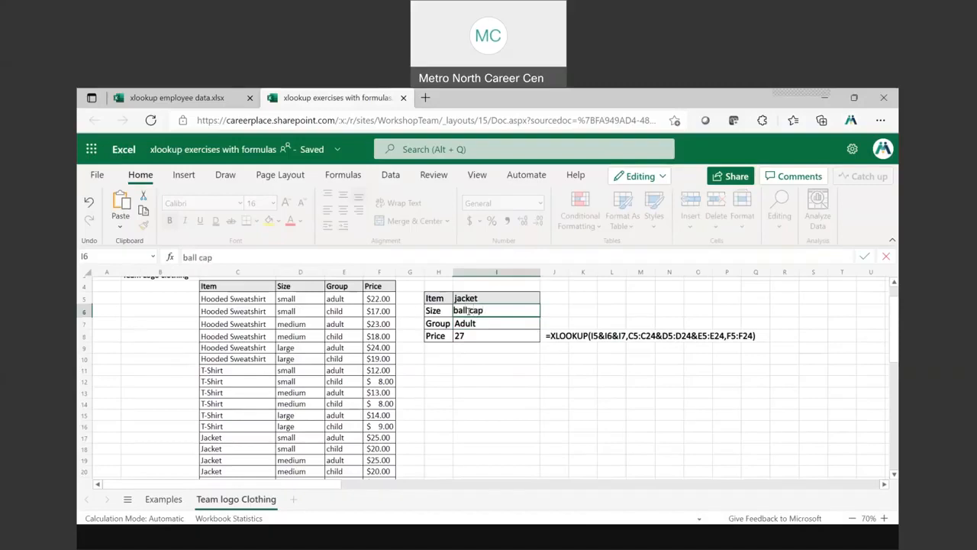
key(Escape)
Set the lookup Item in I5 to ball cap
click(470, 297)
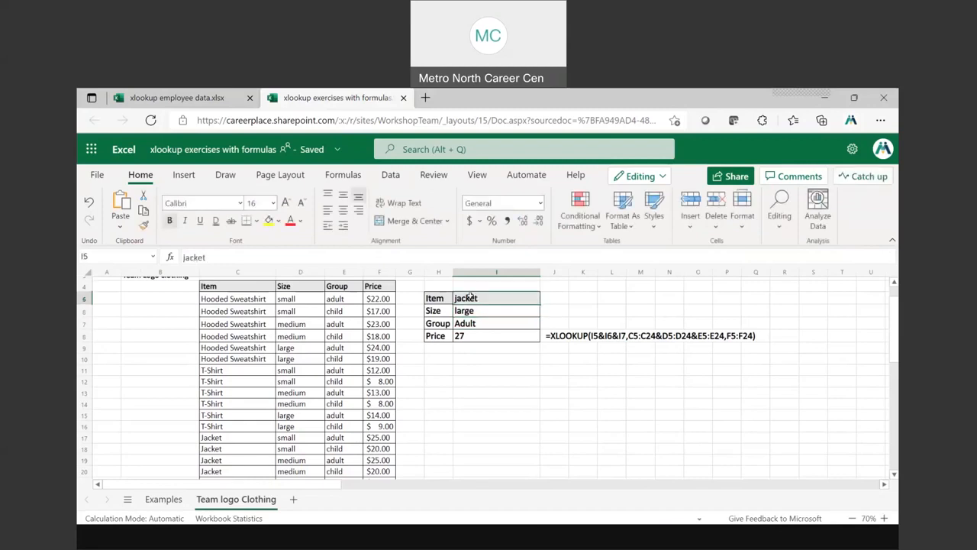
text(ball cap)
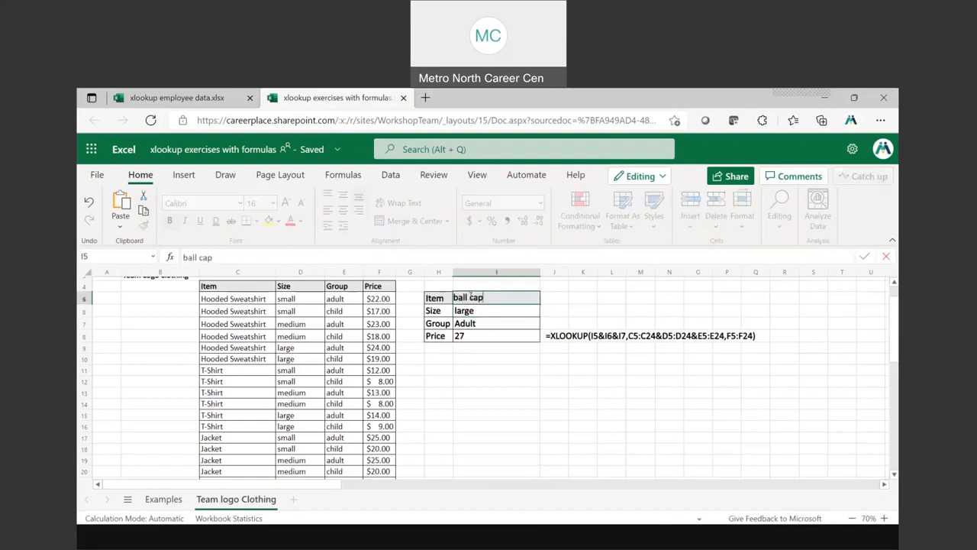
key(Return)
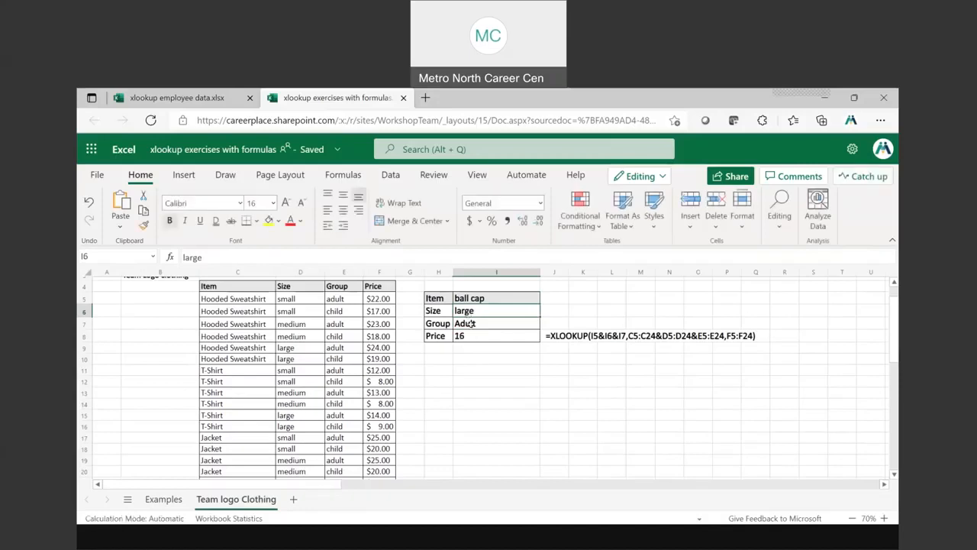
Set the lookup Group in I7 to child
click(472, 323)
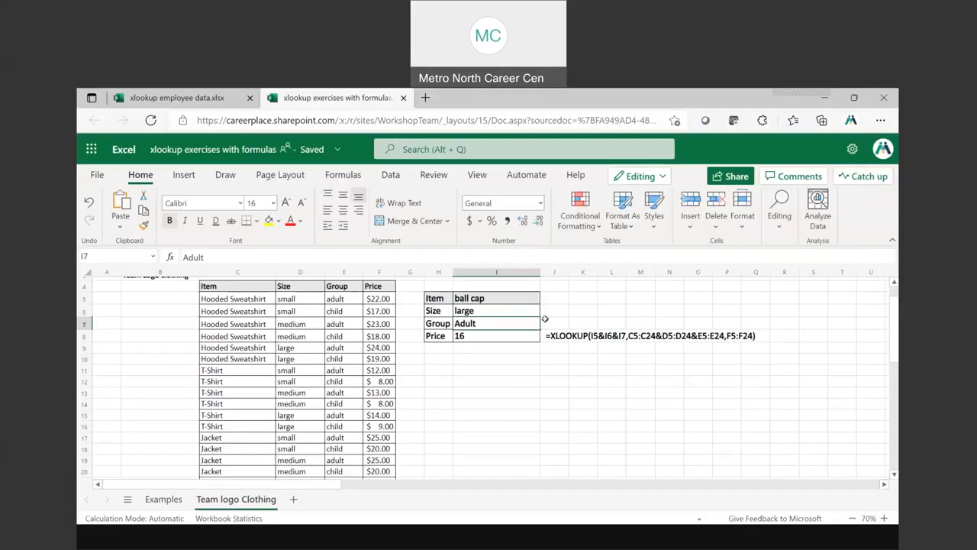
text(child)
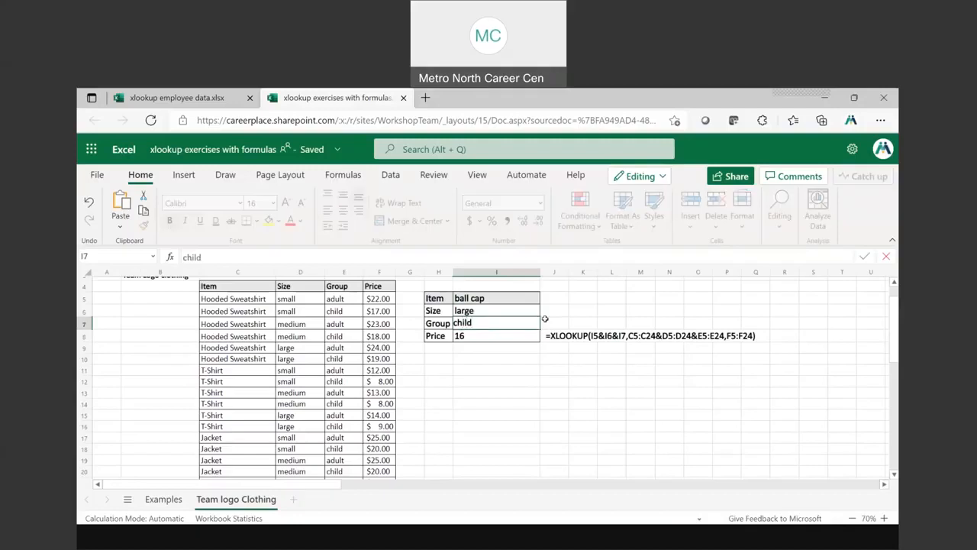
key(Return)
Compare the lookup size and group with the Ball Cap rows at the table's end, and return to Size cell I6
click(483, 312)
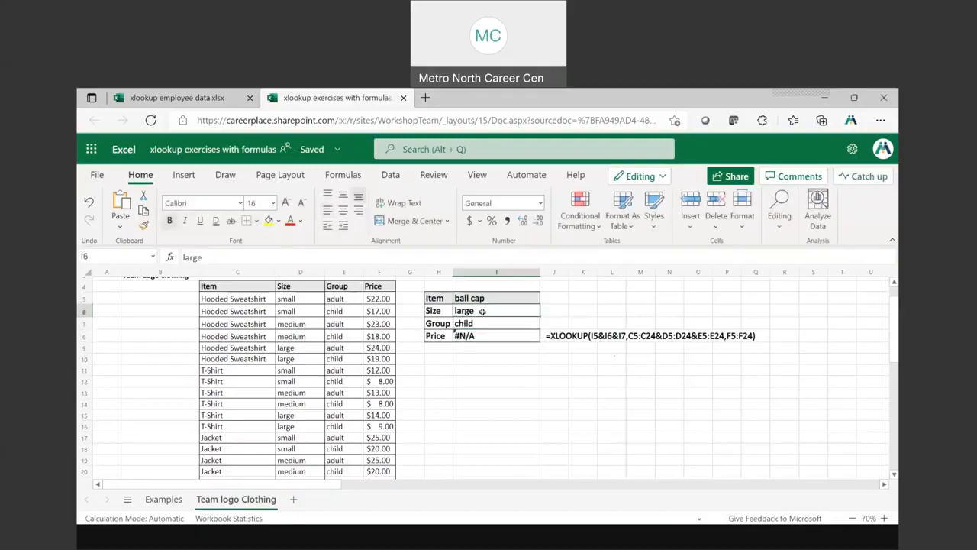
click(483, 336)
scroll(308, 399, down, 2)
scroll(307, 399, down, 3)
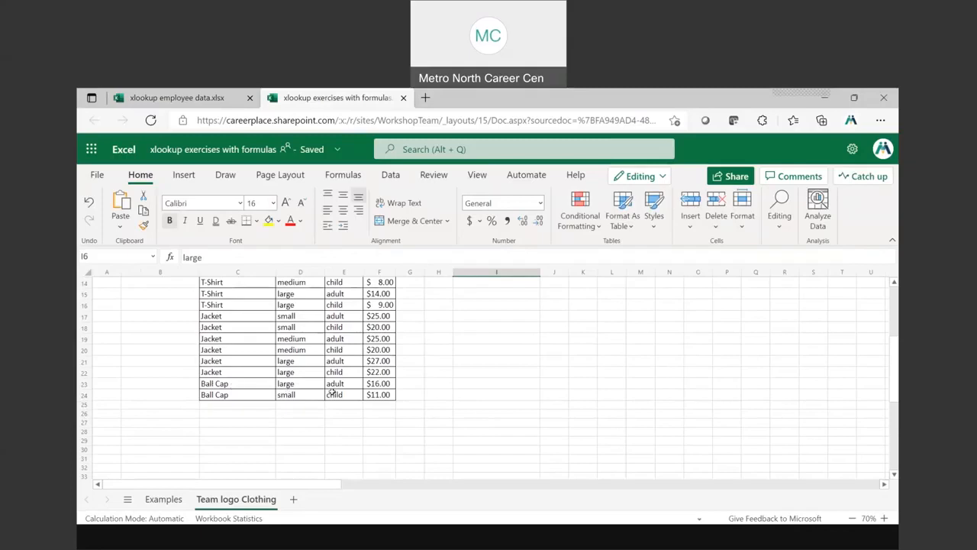
click(286, 394)
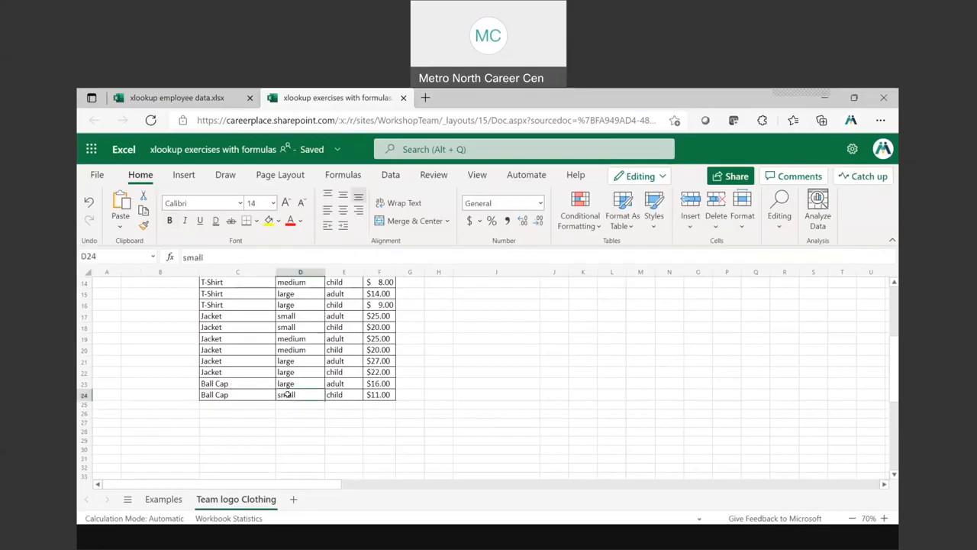
scroll(286, 394, up, 5)
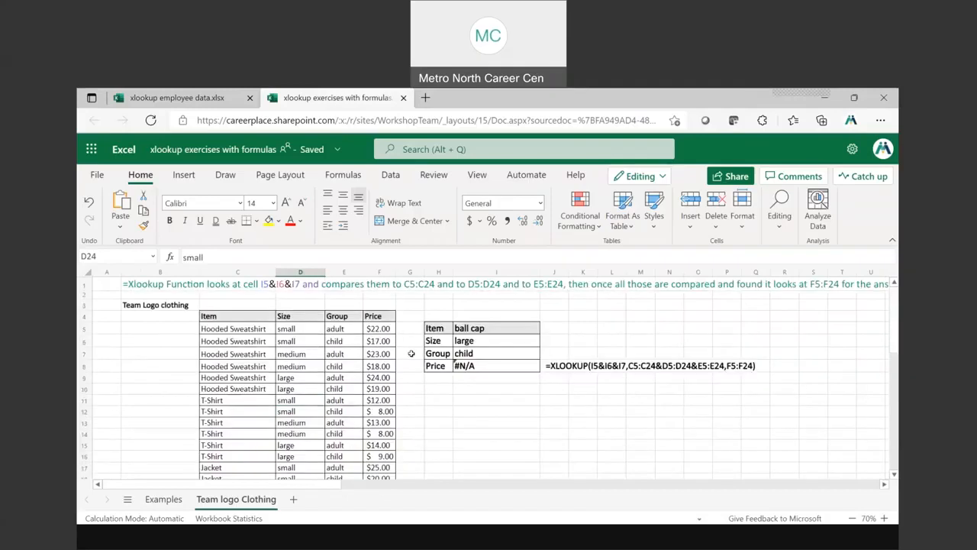
click(465, 341)
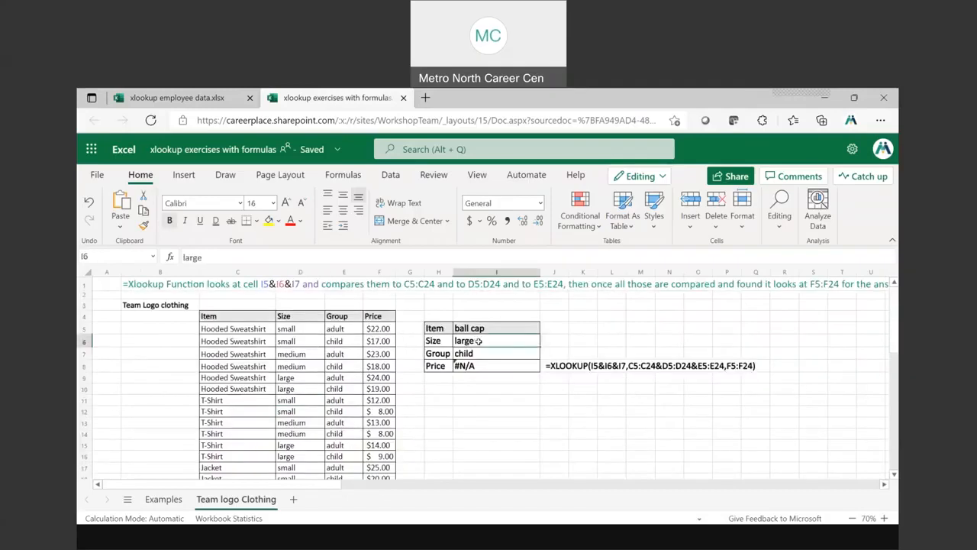
Set the lookup Size in I6 to small and format the Price result in I8 as dollar Accounting
text(small)
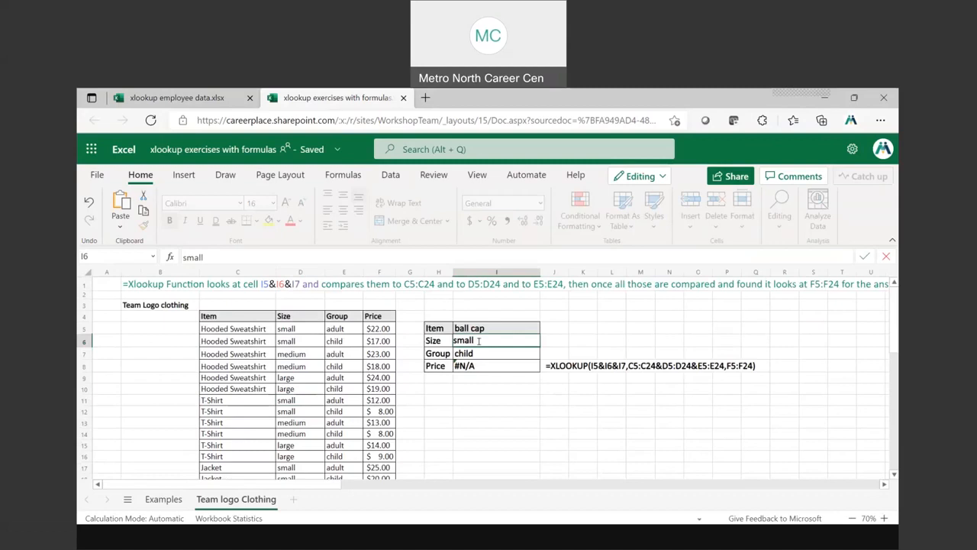
key(Return)
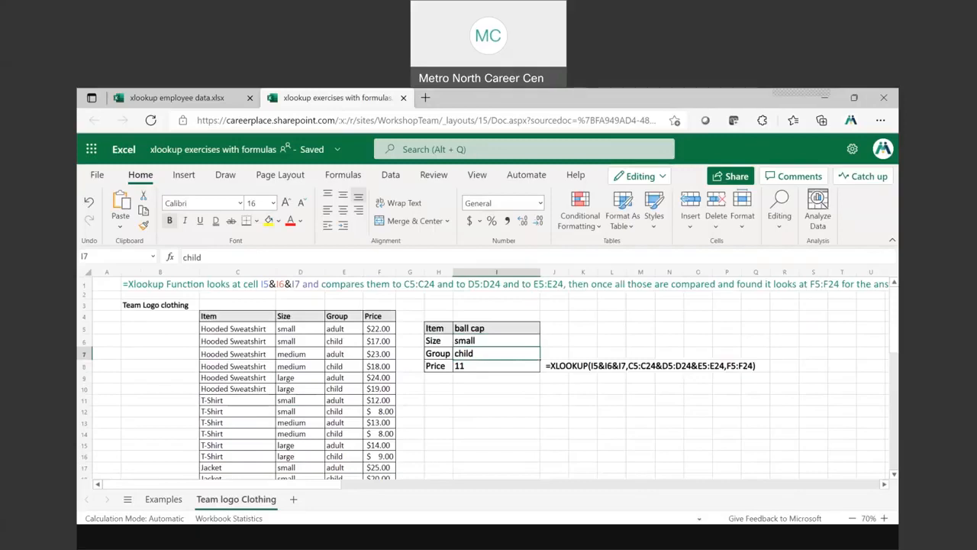
click(465, 368)
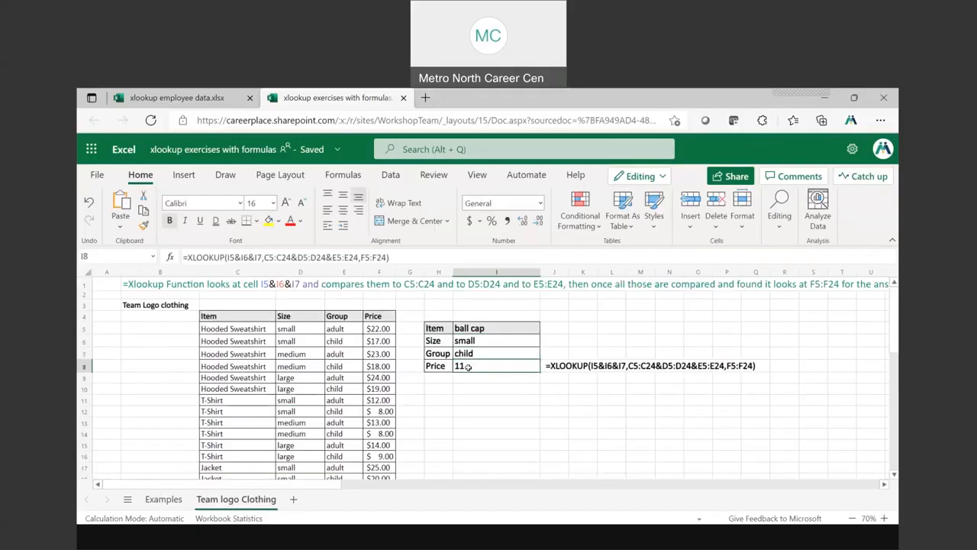
click(479, 220)
click(510, 237)
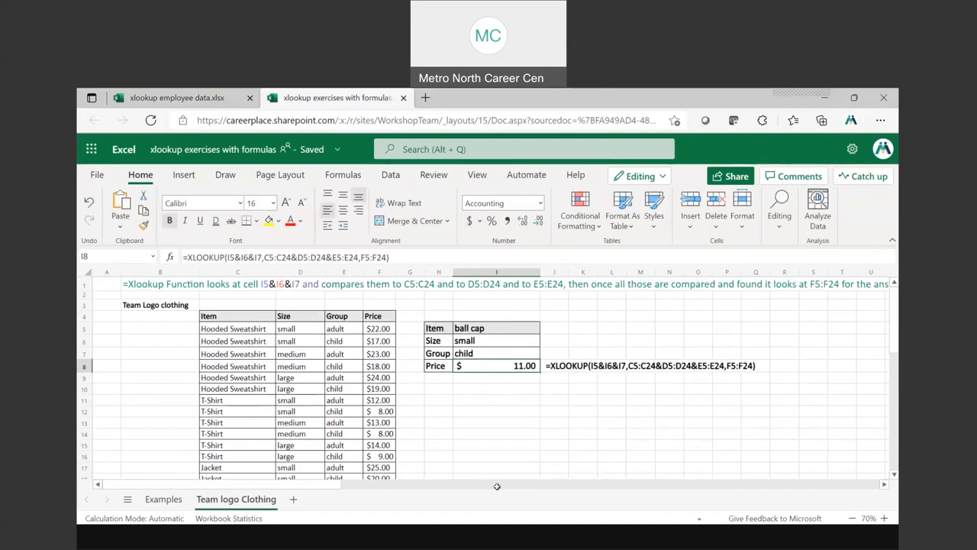
Switch to the xlookup 11.29.21.pptx slide show in PowerPoint and settle on the last slide, Multiple & Arguments
click(487, 536)
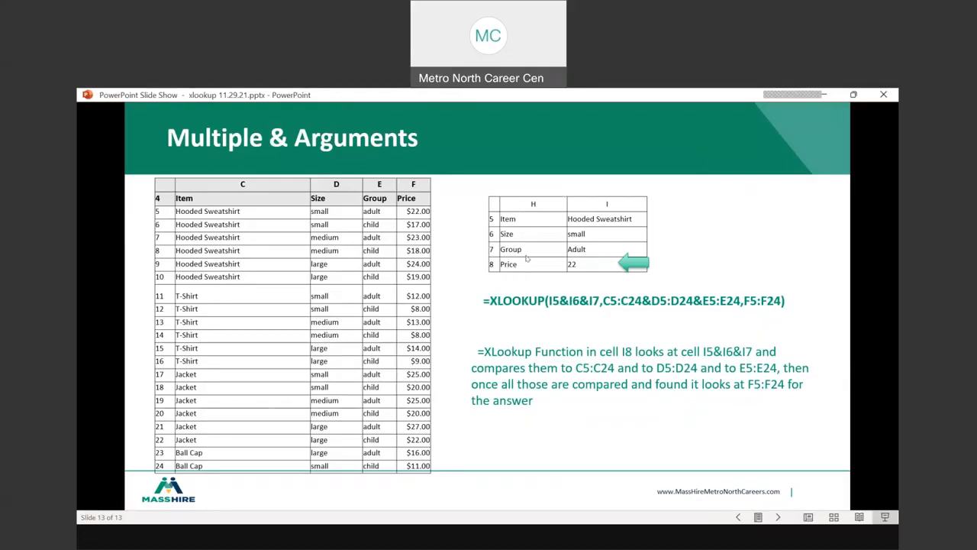
click(727, 217)
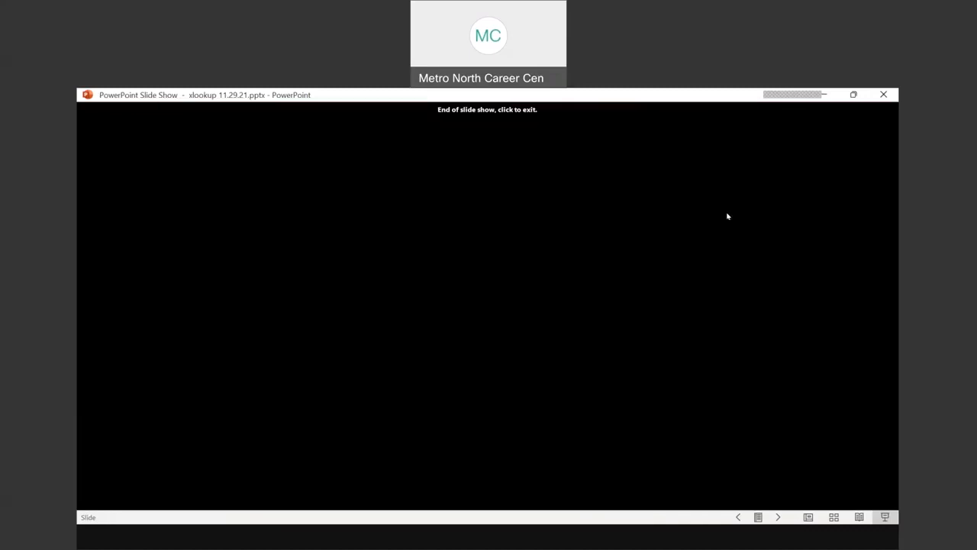
right_click(722, 213)
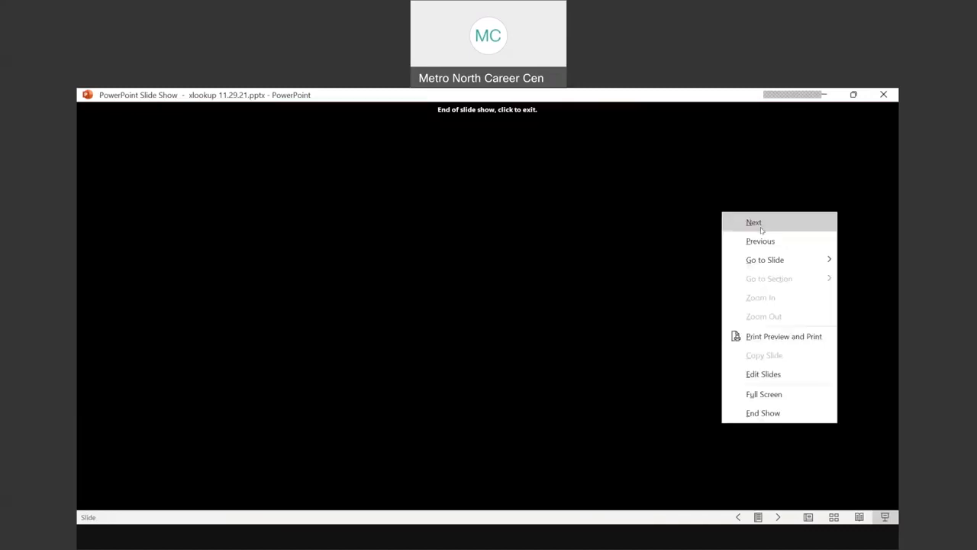
click(760, 242)
click(706, 150)
right_click(705, 166)
click(743, 194)
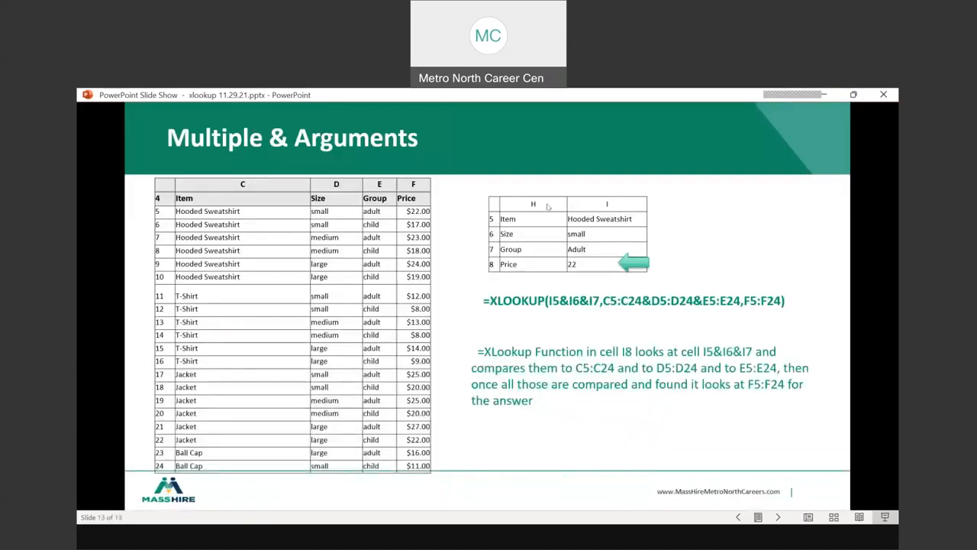
Go back through the lookup example slides to slide 5, XLOOKUP Function
key(Left)
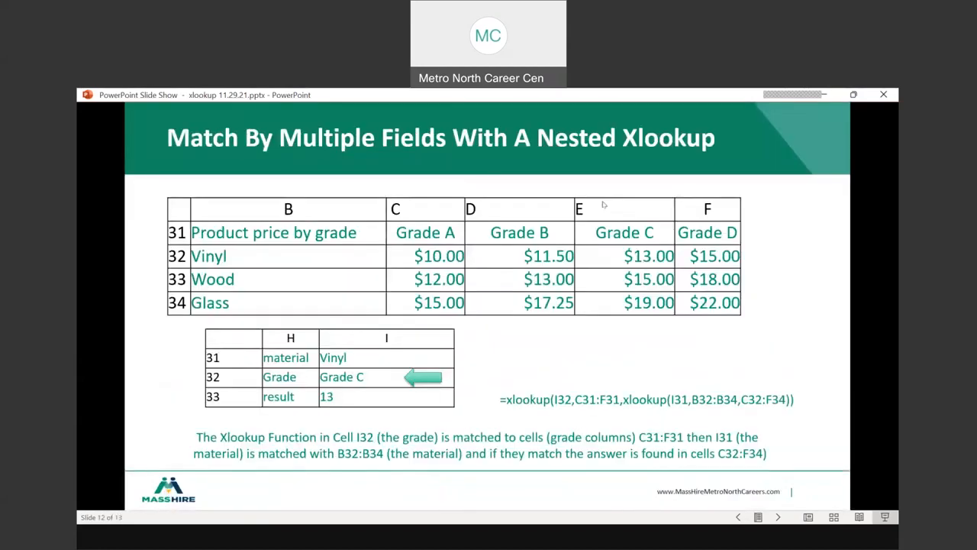
key(Left)
key(Left)
key(Left)
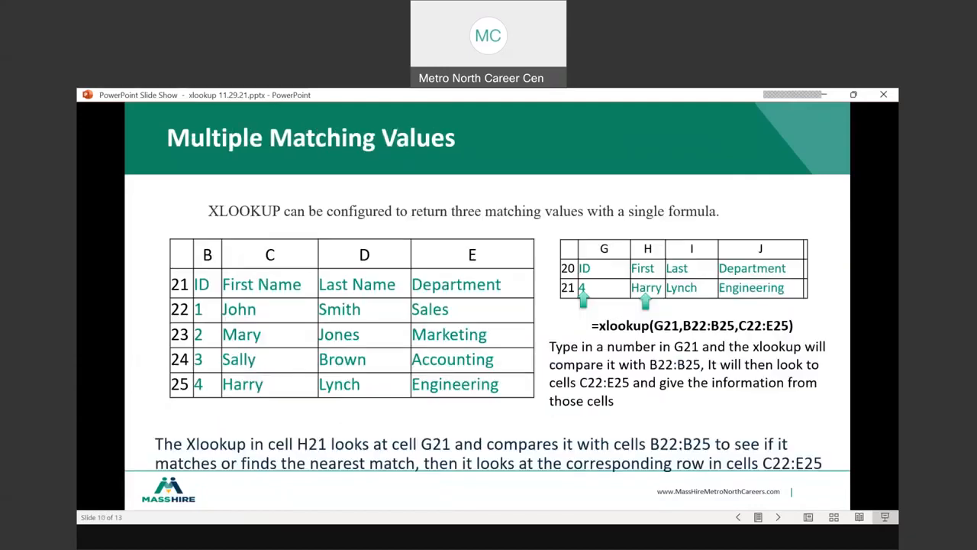
key(Left)
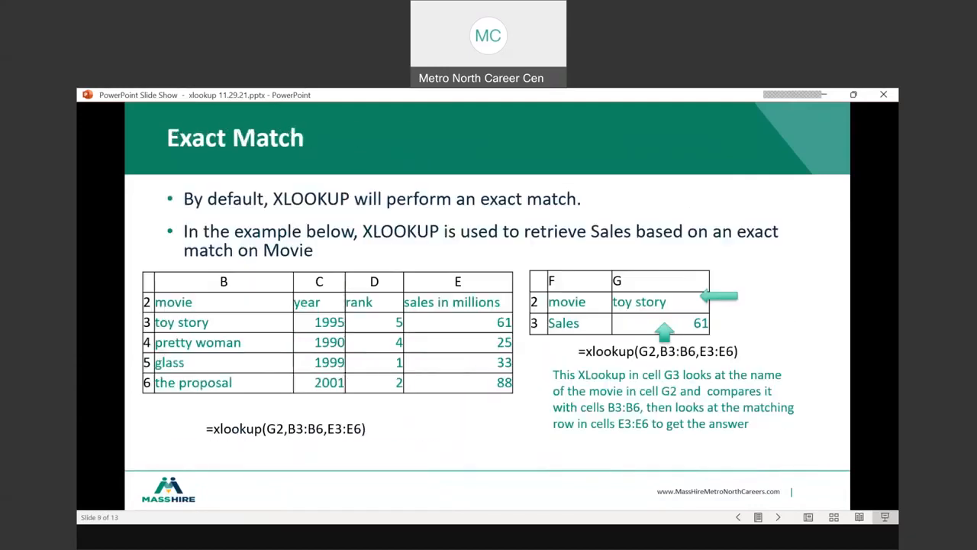
key(Left)
key(Left)
key(Left)
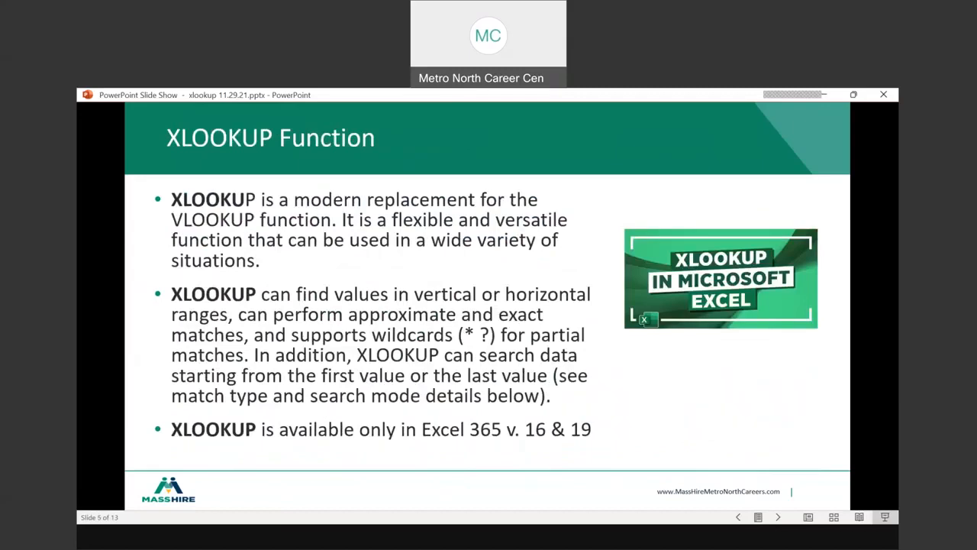